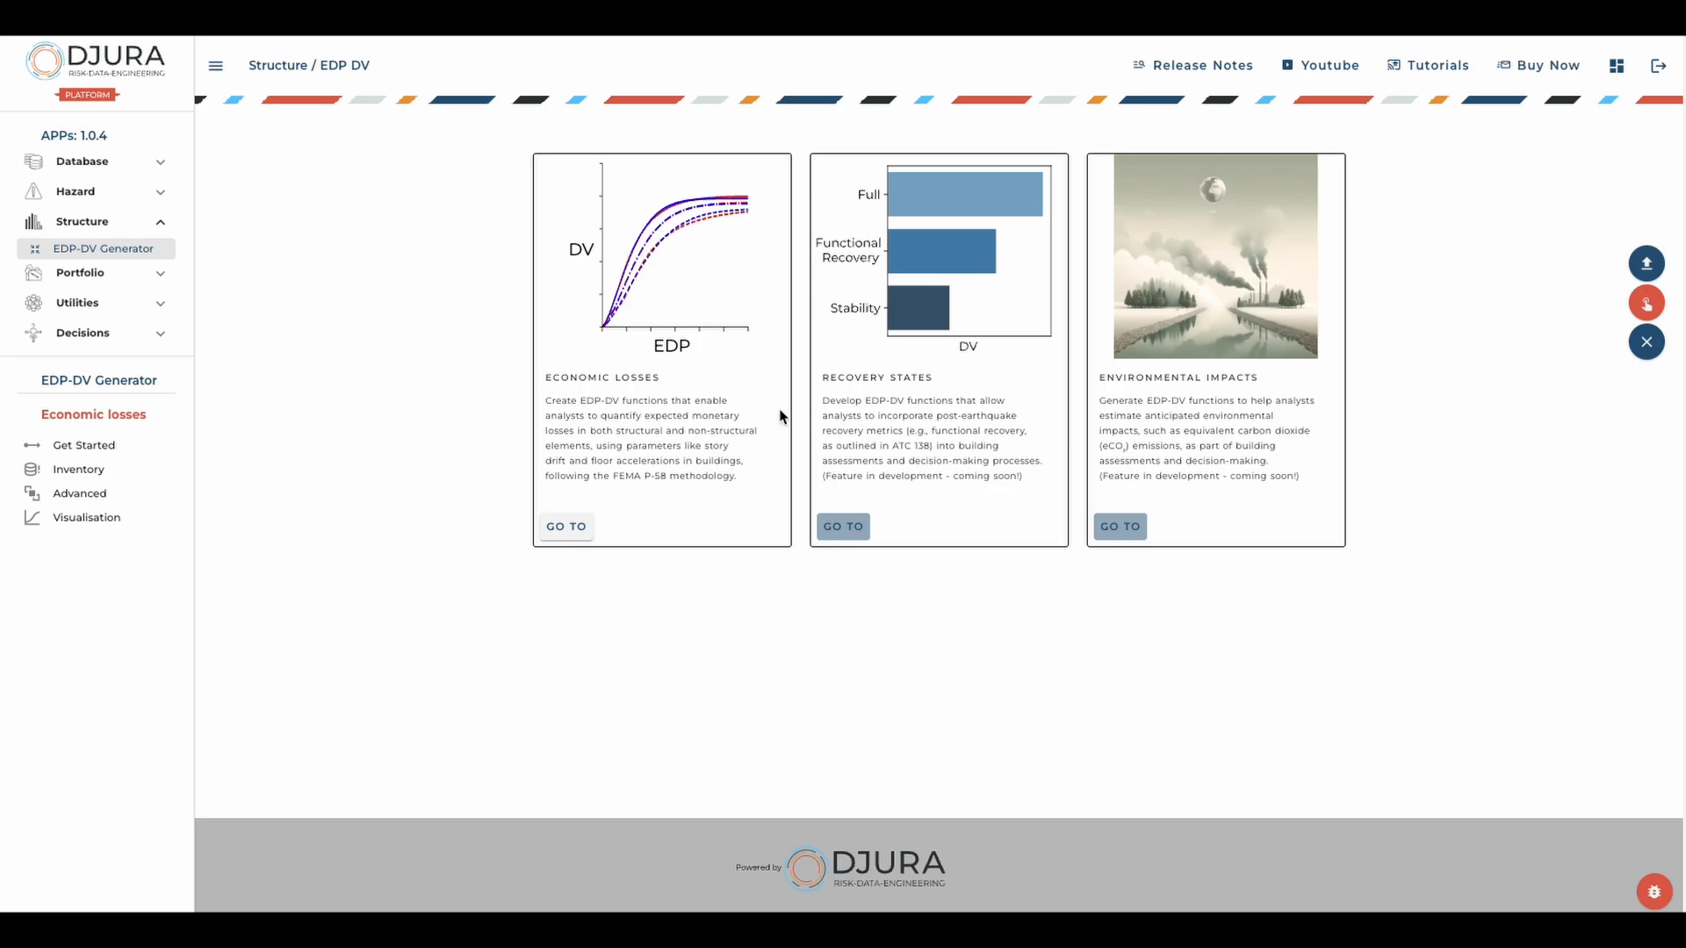
# Open the Economic Losses generator and review the sample correlations and inventory JSON files.
pyautogui.click(557, 529)
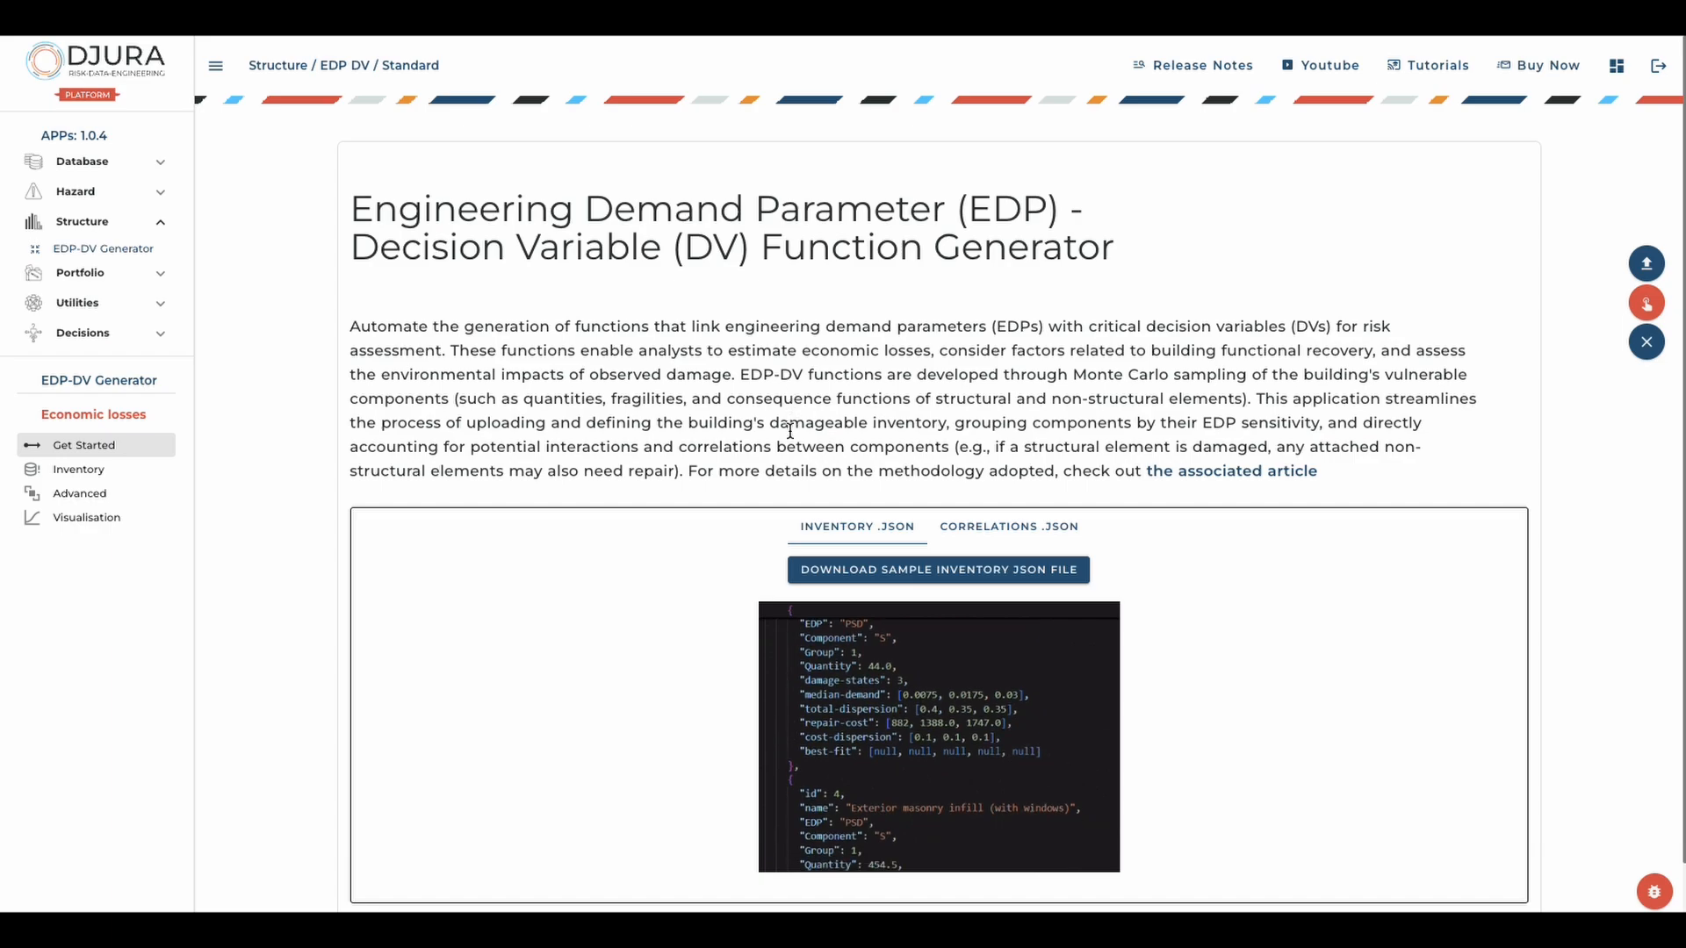
pyautogui.click(995, 527)
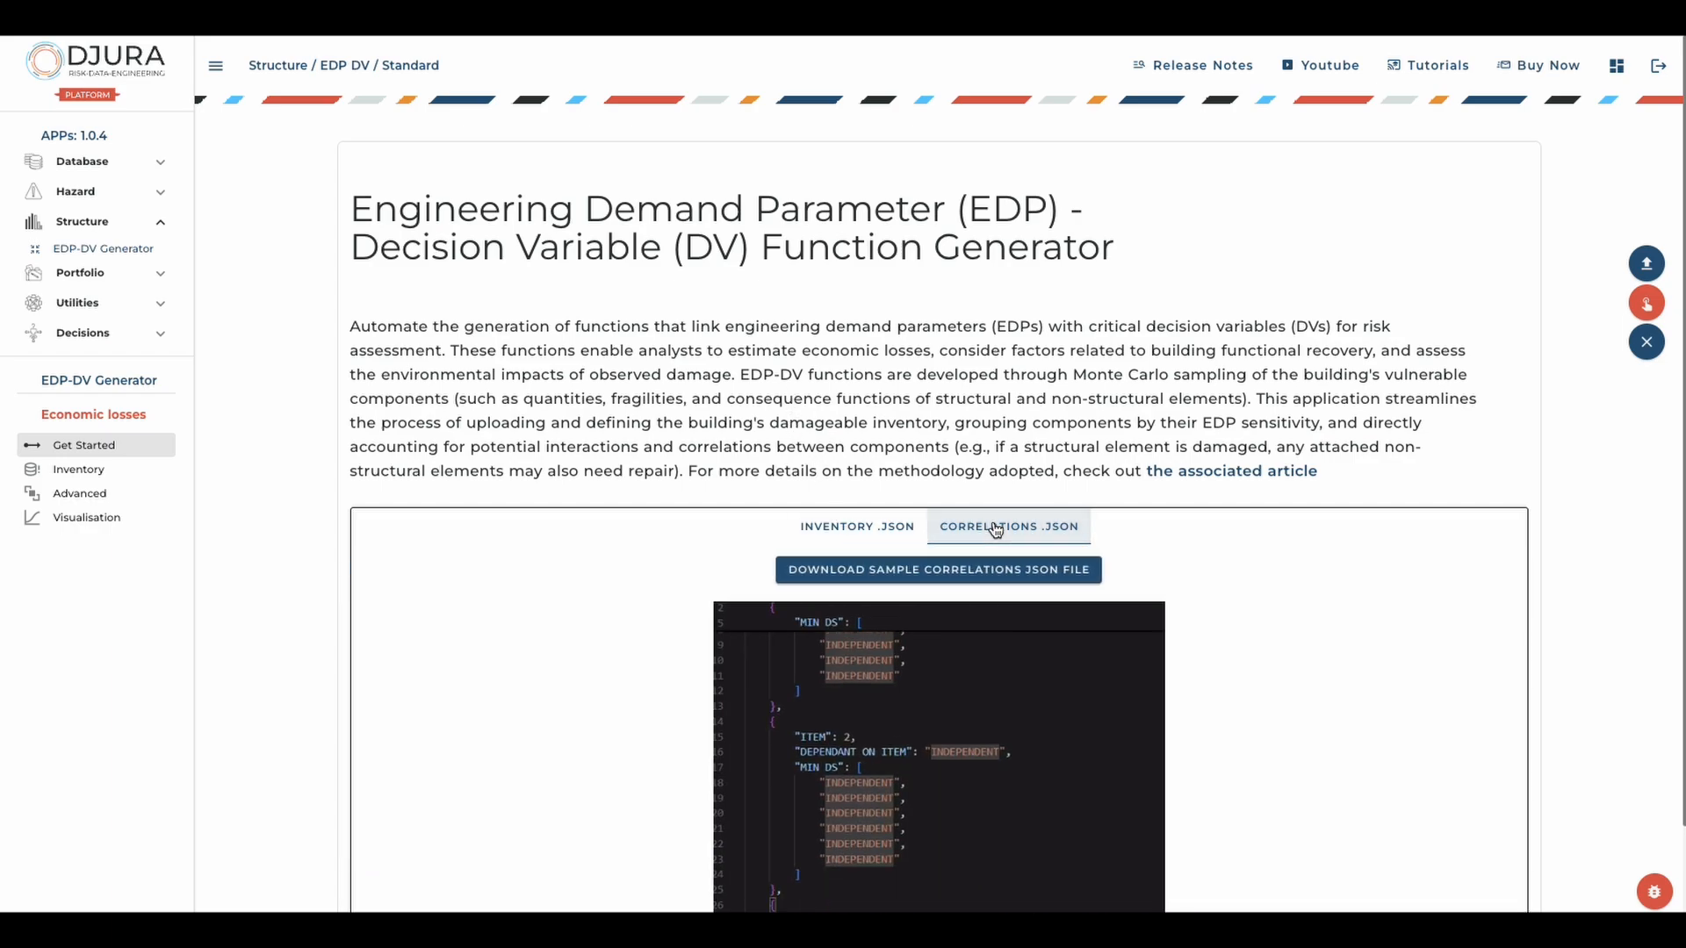
pyautogui.scroll(-1, 849, 495)
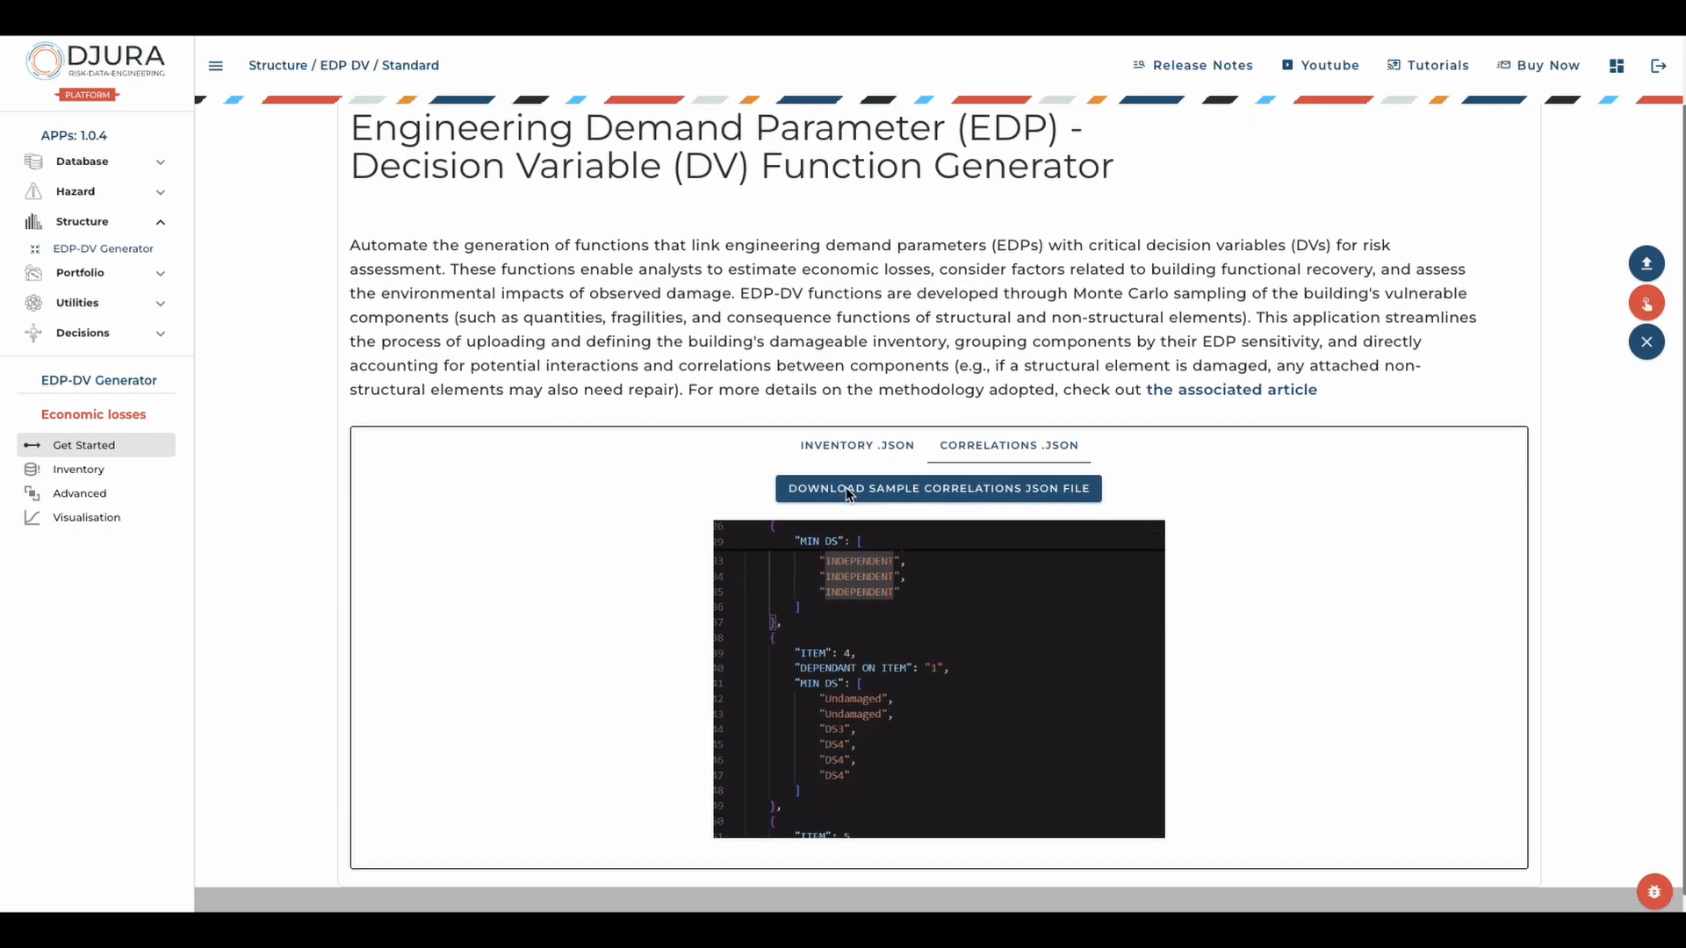
pyautogui.scroll(-1, 849, 495)
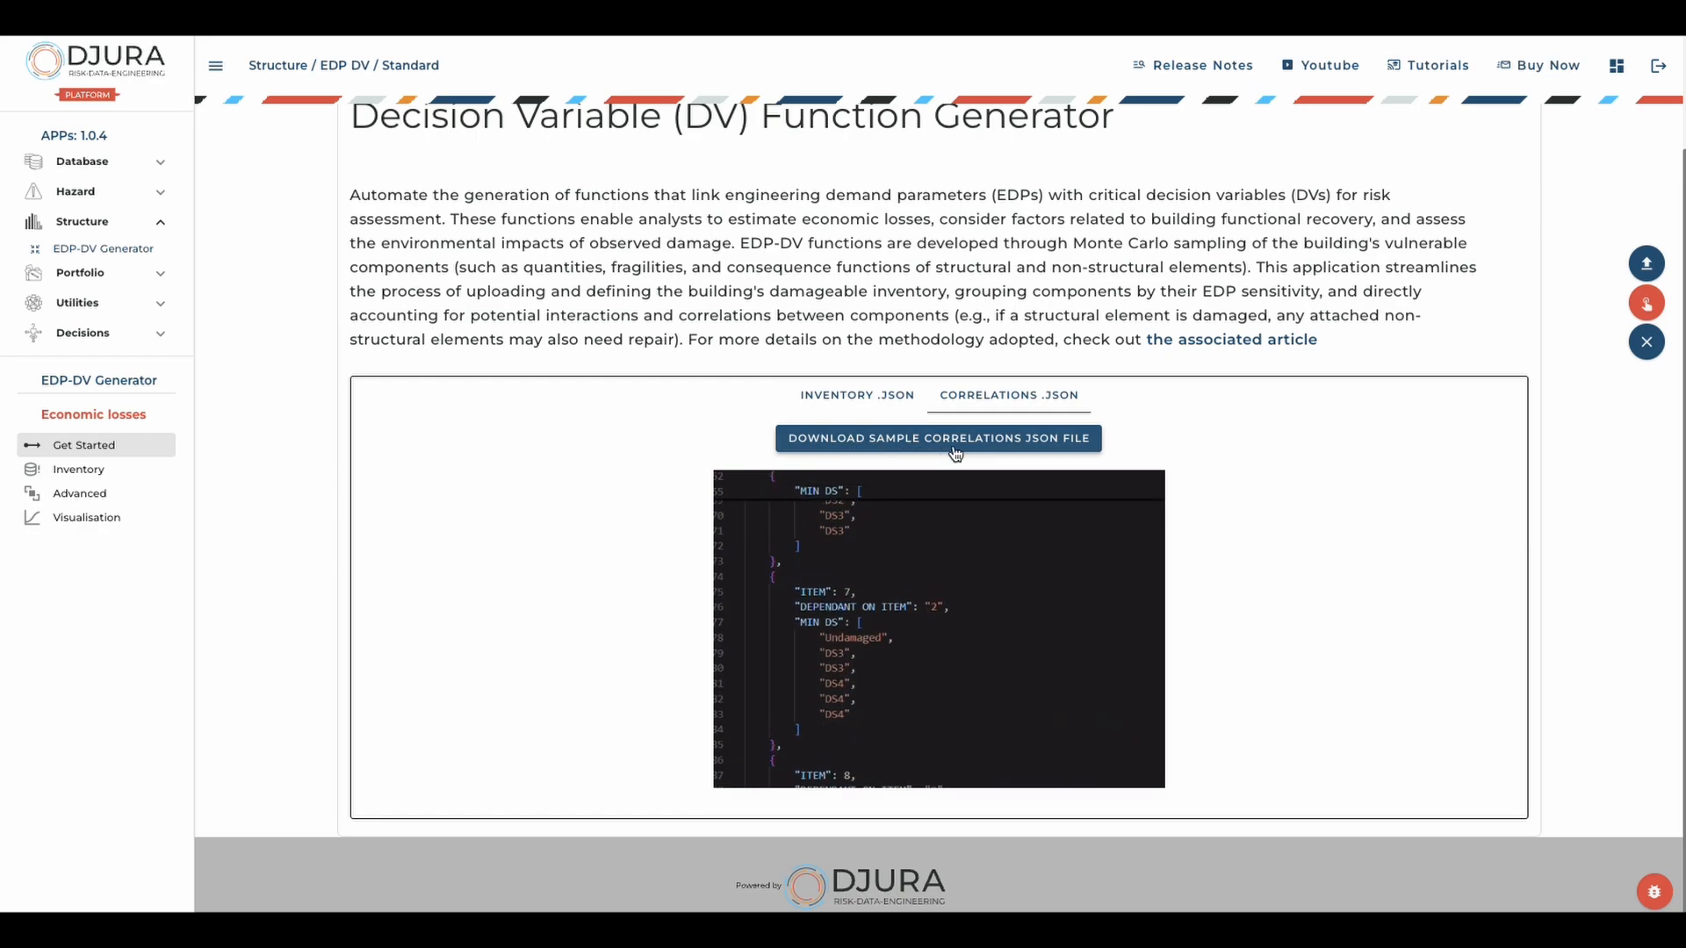
pyautogui.scroll(1, 955, 453)
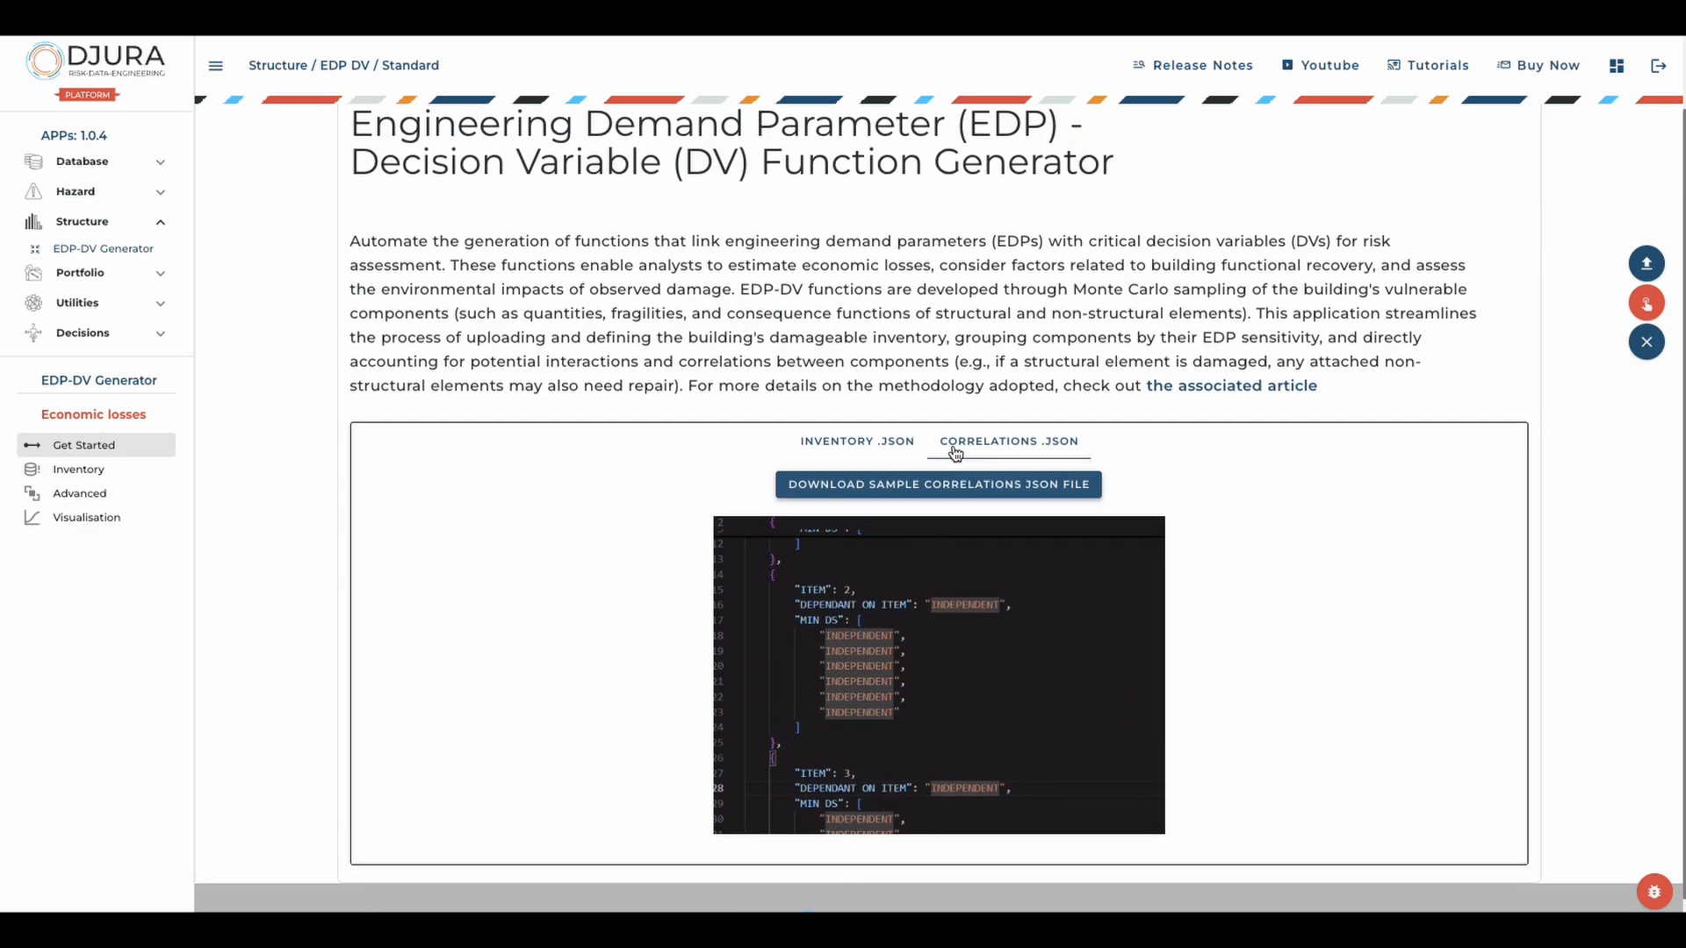
pyautogui.scroll(1, 956, 453)
pyautogui.click(851, 495)
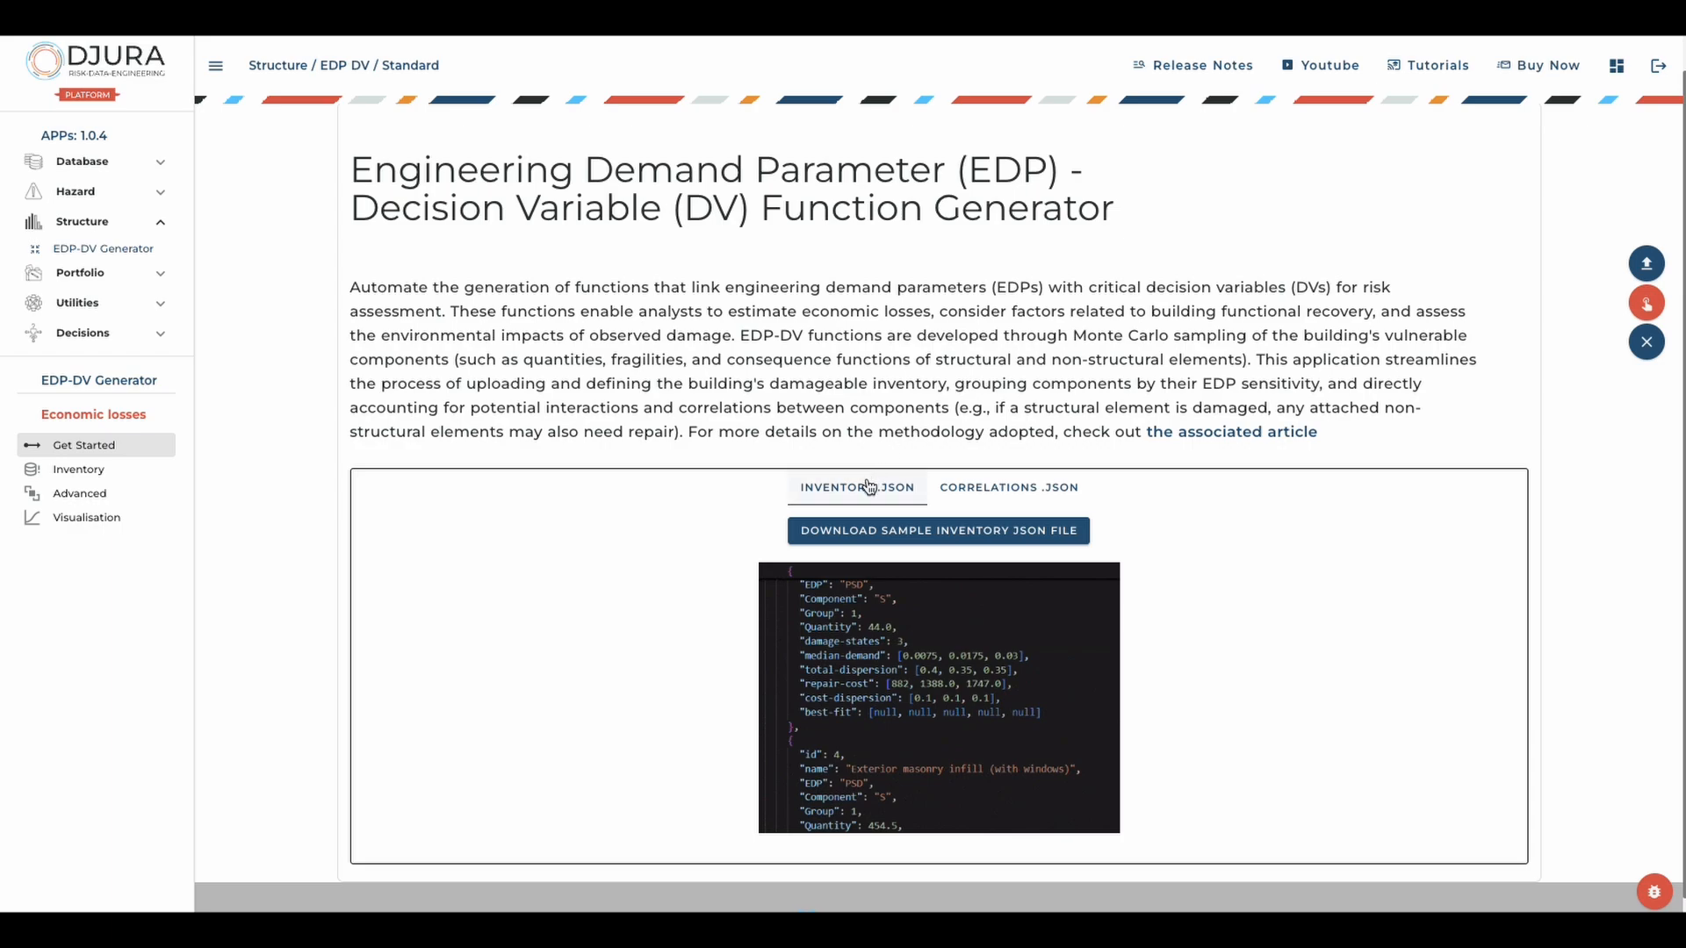
# Start a new component in the inventory, named Heating distribution system, with a quantity of 1.904.
pyautogui.click(79, 470)
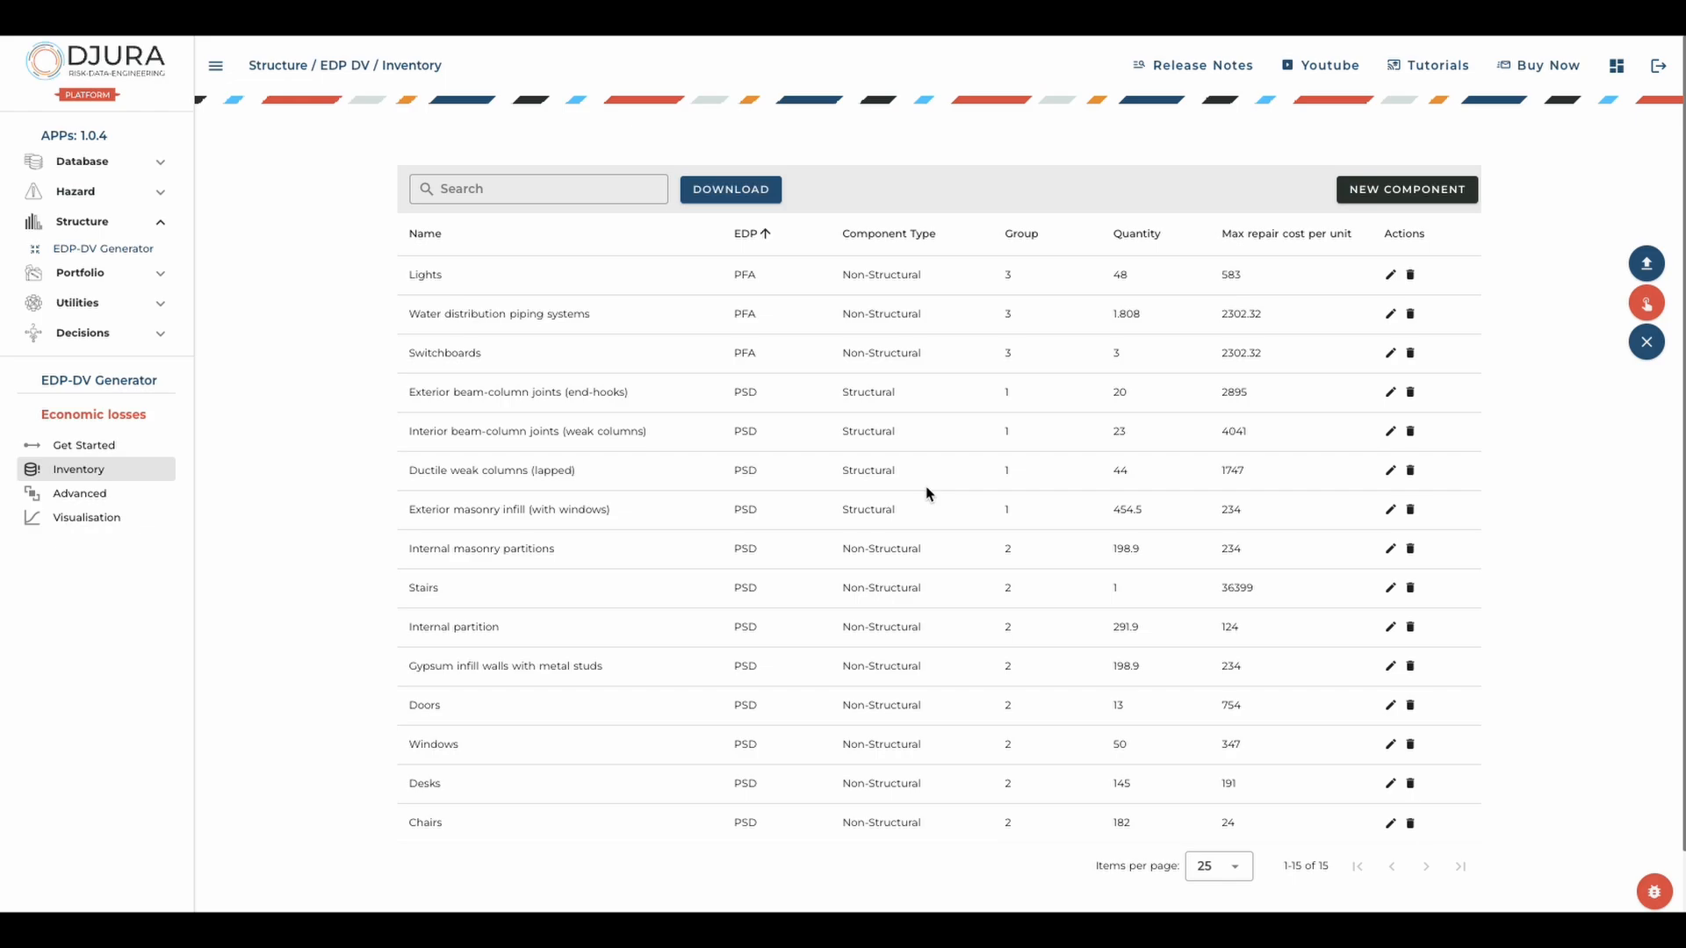
pyautogui.click(1444, 189)
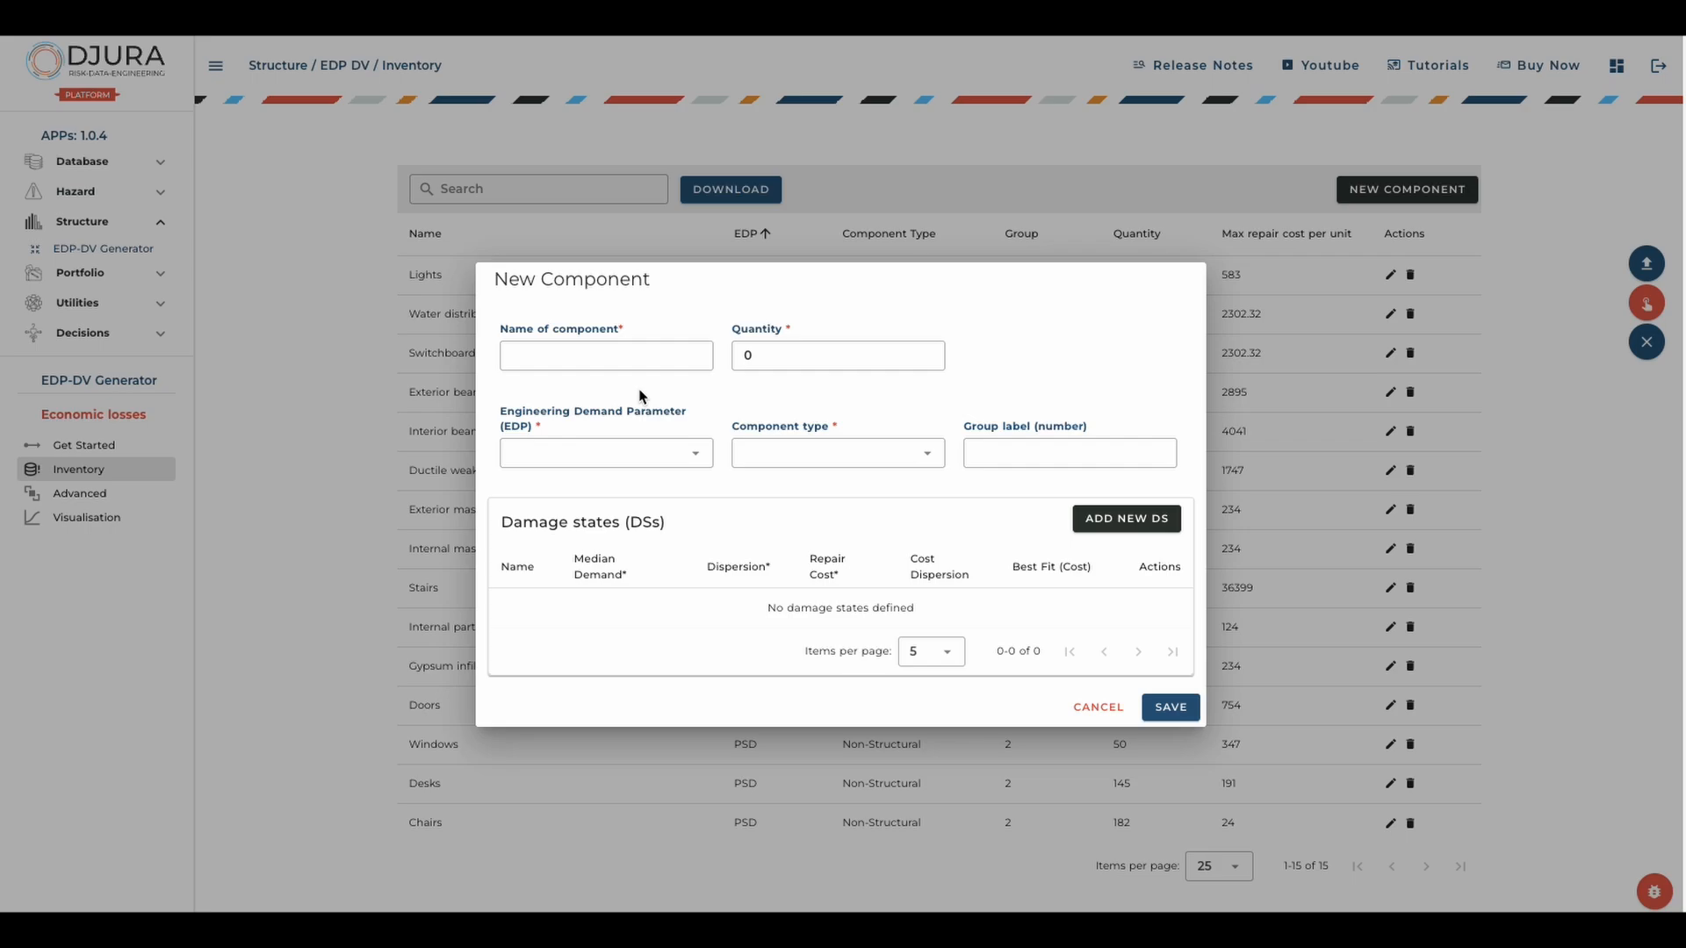
pyautogui.click(571, 357)
pyautogui.write('Heating d')
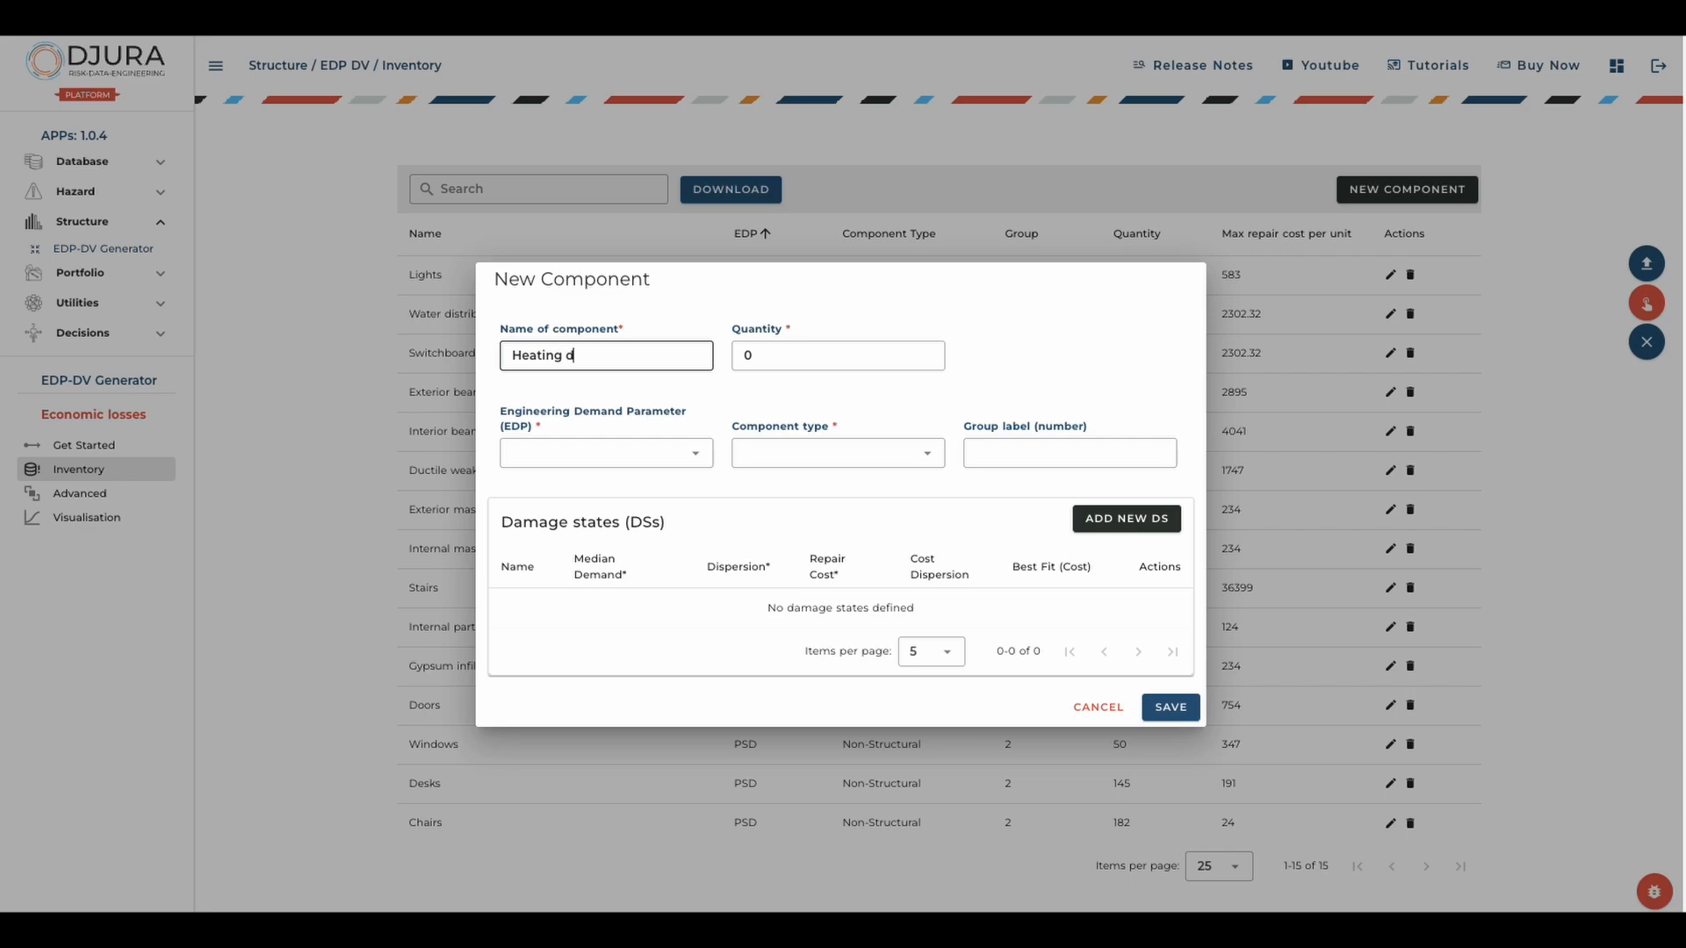
pyautogui.write('istribution system')
pyautogui.click(789, 358)
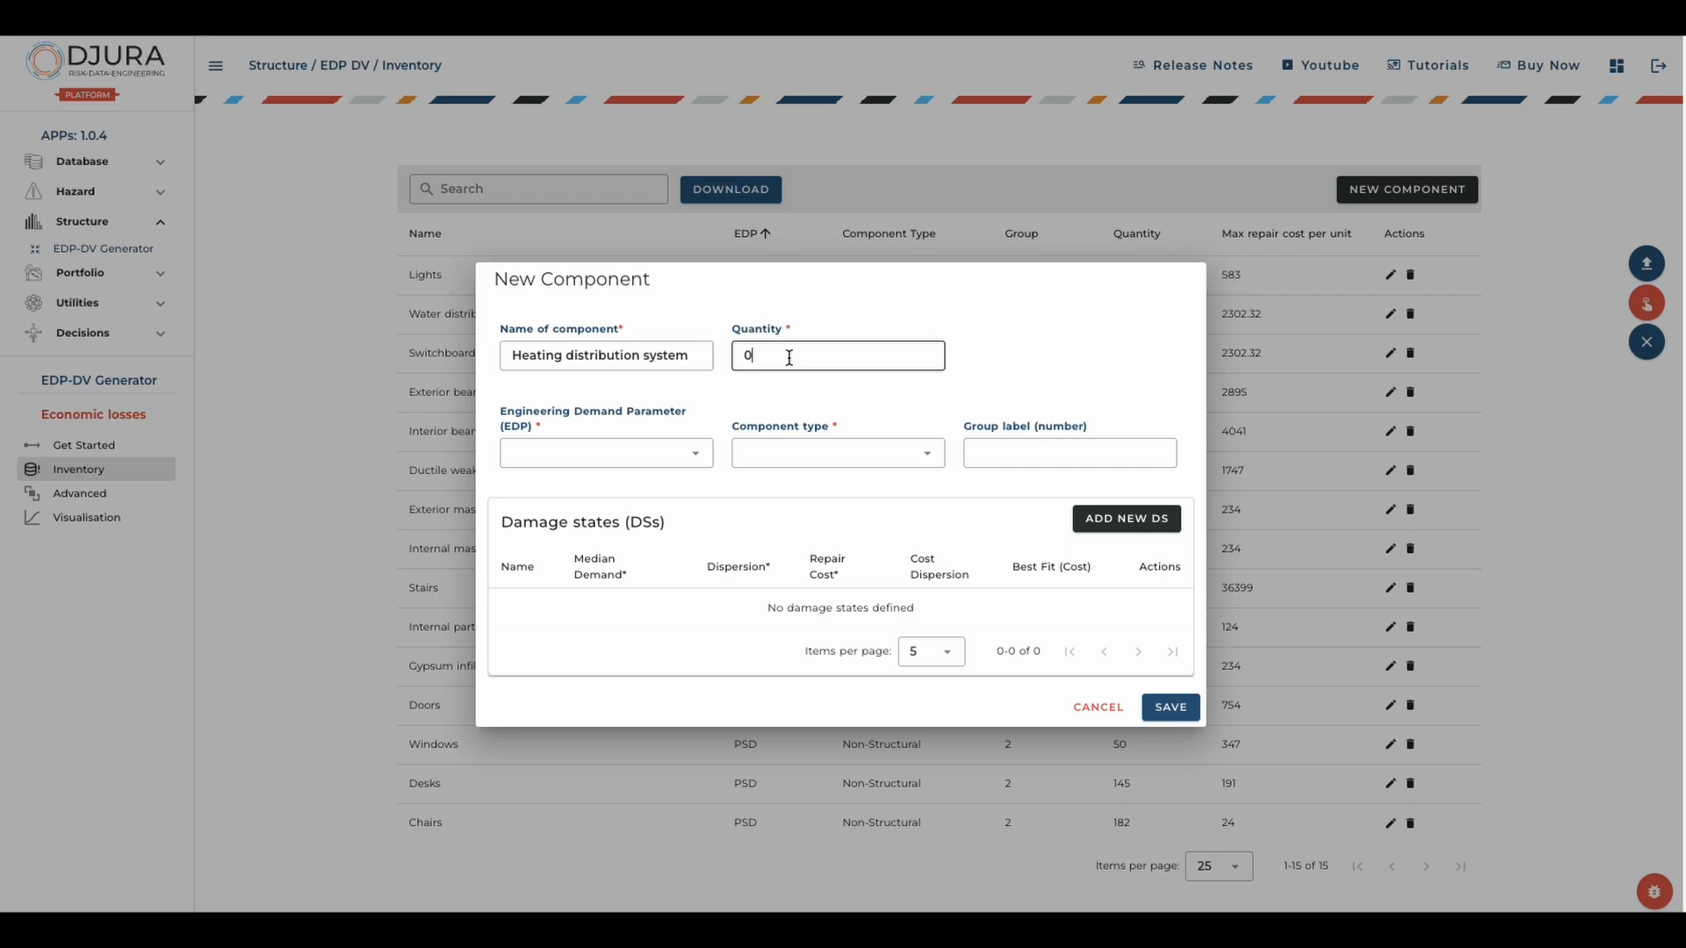
pyautogui.press('BackSpace')
pyautogui.write('1.904')
# Set the new component's EDP to Peak Floor Acceleration (PFA), its type to Non-Structural and its group label to 3.
pyautogui.click(677, 463)
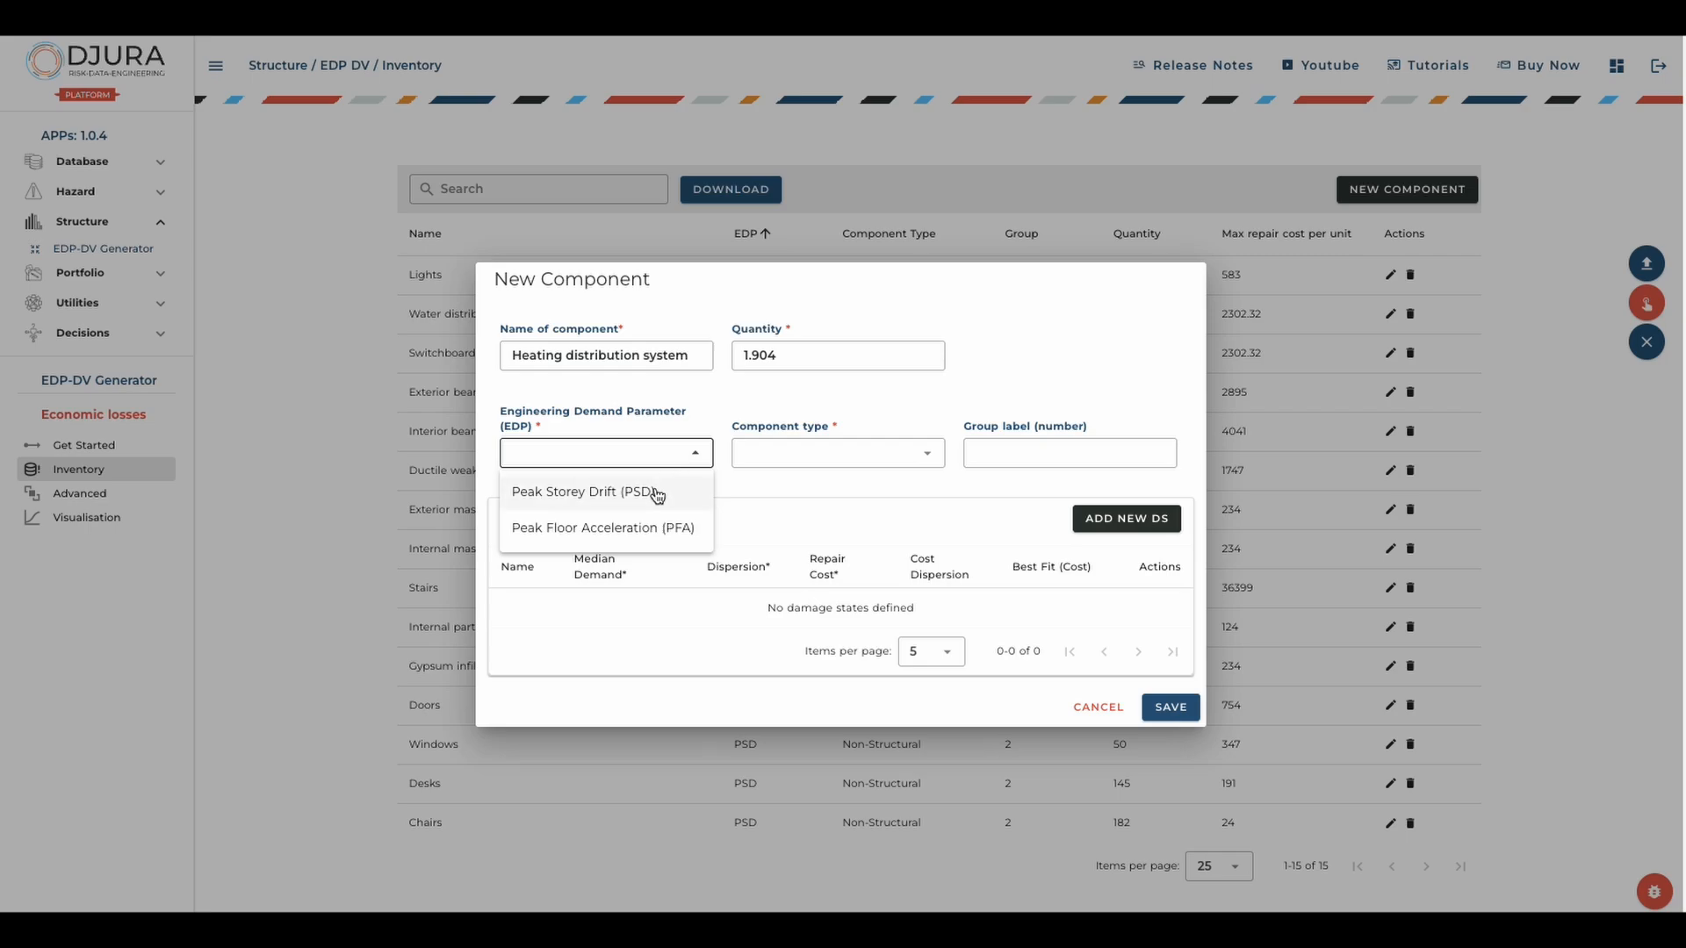
pyautogui.click(650, 530)
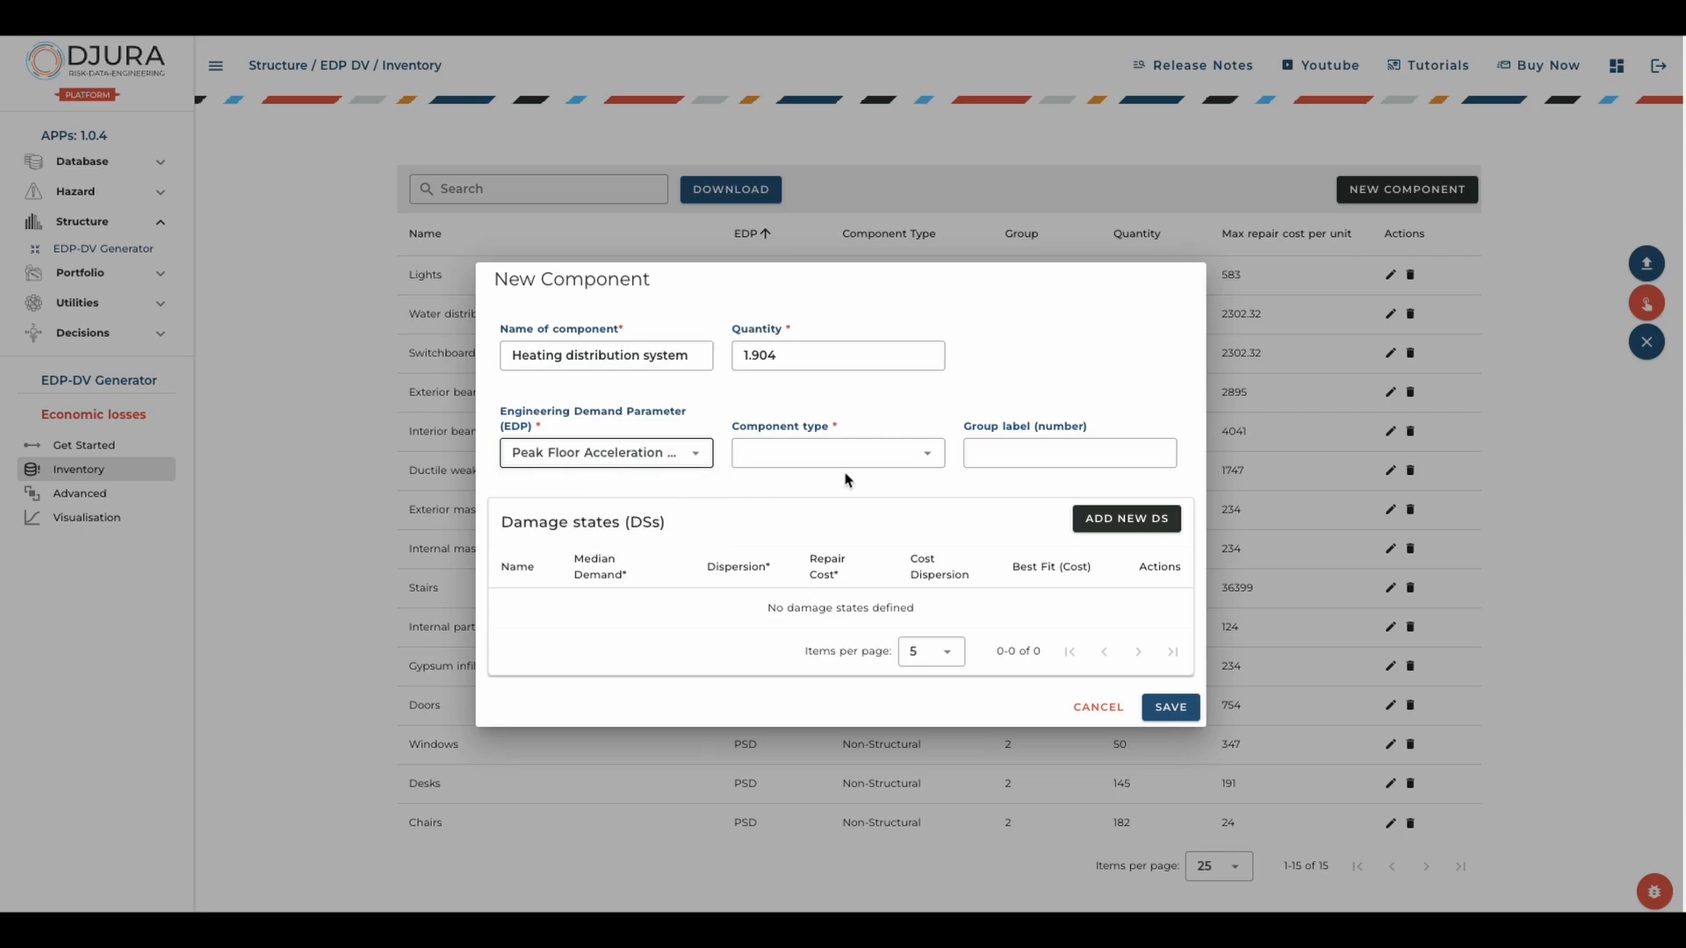
pyautogui.click(867, 459)
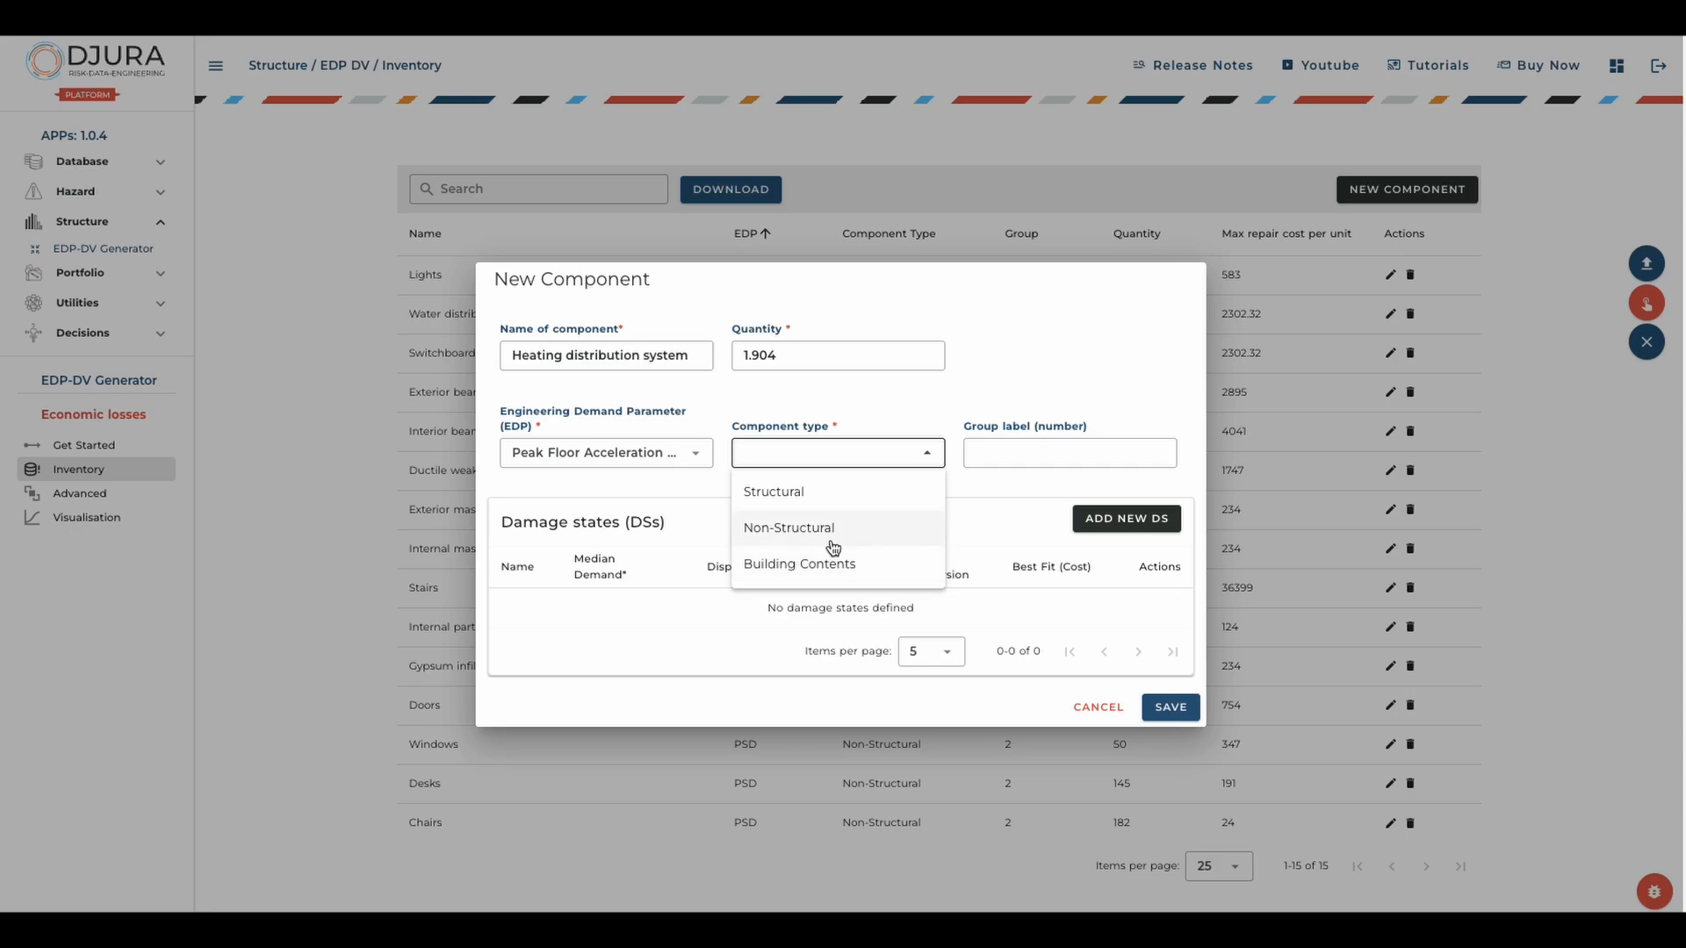
pyautogui.click(839, 538)
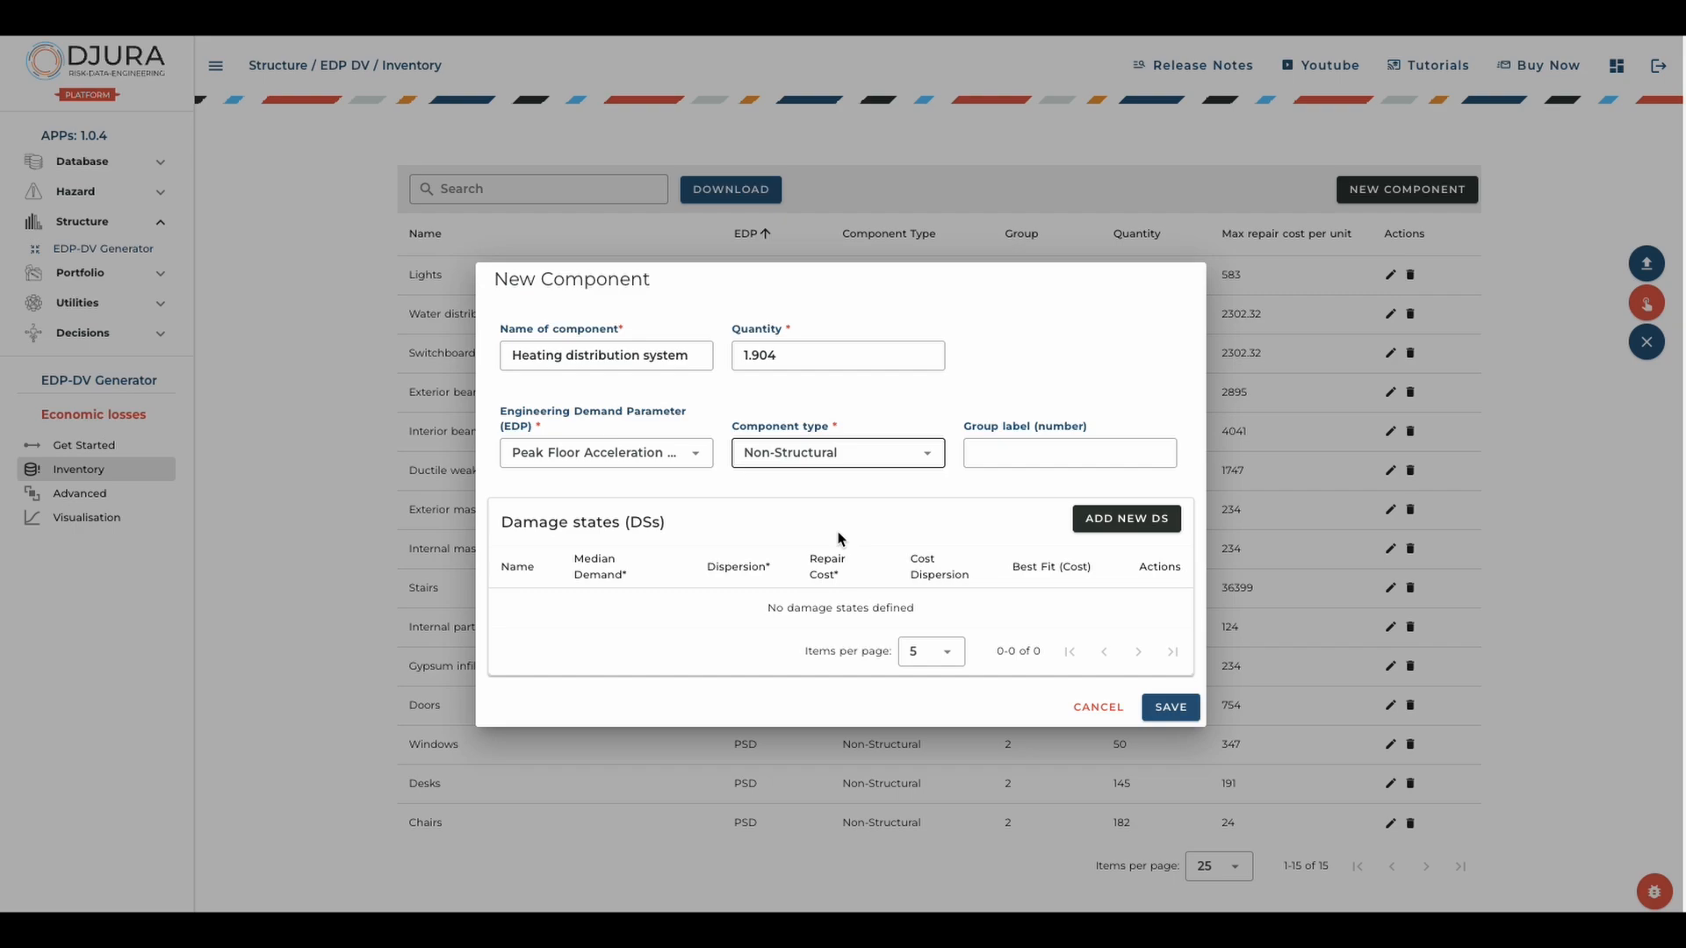
pyautogui.click(1024, 452)
pyautogui.write('3')
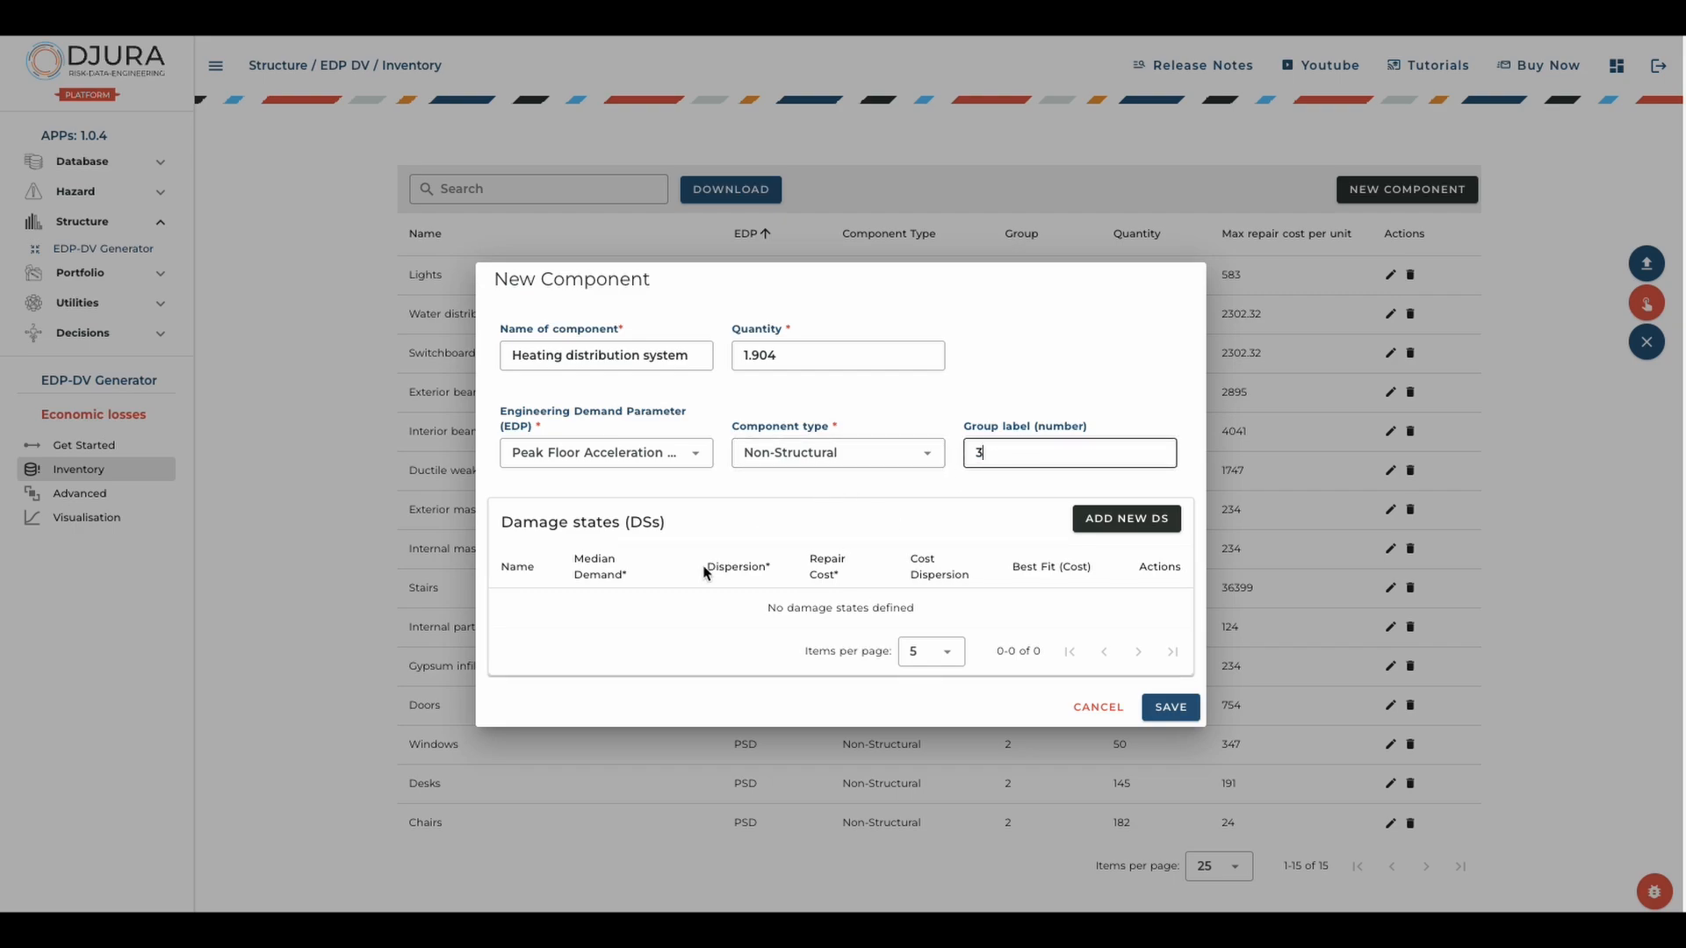
# Add a first damage state with median demand 0.55, dispersion 0.4, repair cost 307.38 and cost dispersion 0.1.
pyautogui.click(1111, 520)
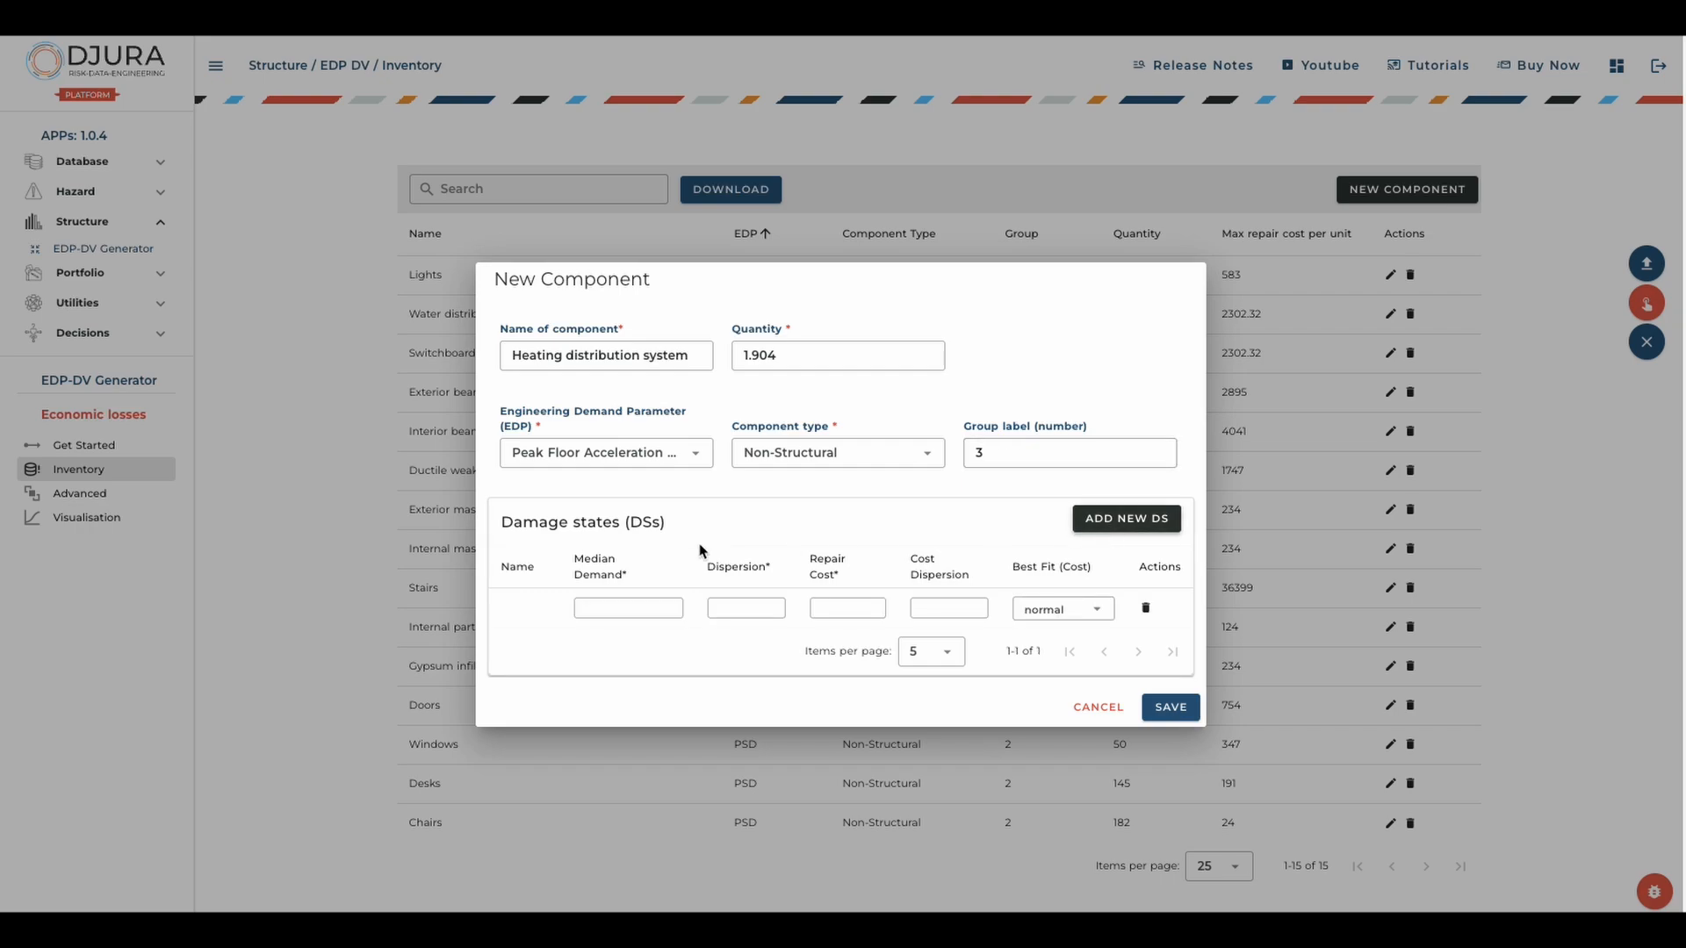
pyautogui.click(629, 604)
pyautogui.write('0.55')
pyautogui.click(748, 608)
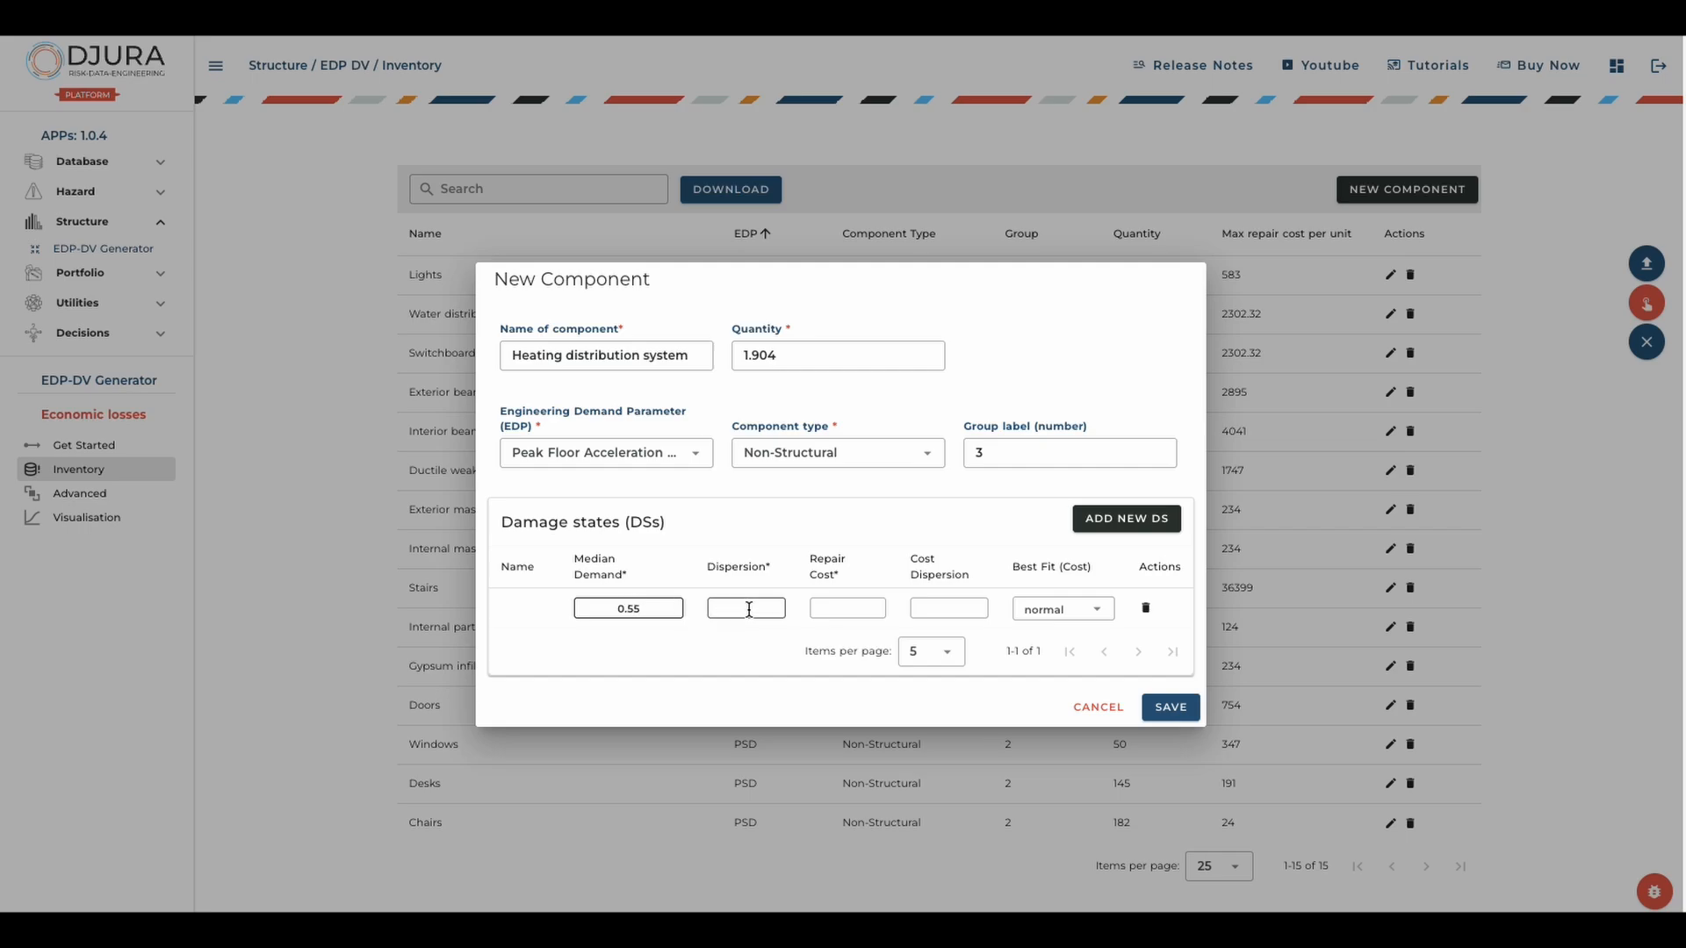
pyautogui.write('0.4')
pyautogui.click(827, 609)
pyautogui.click(593, 608)
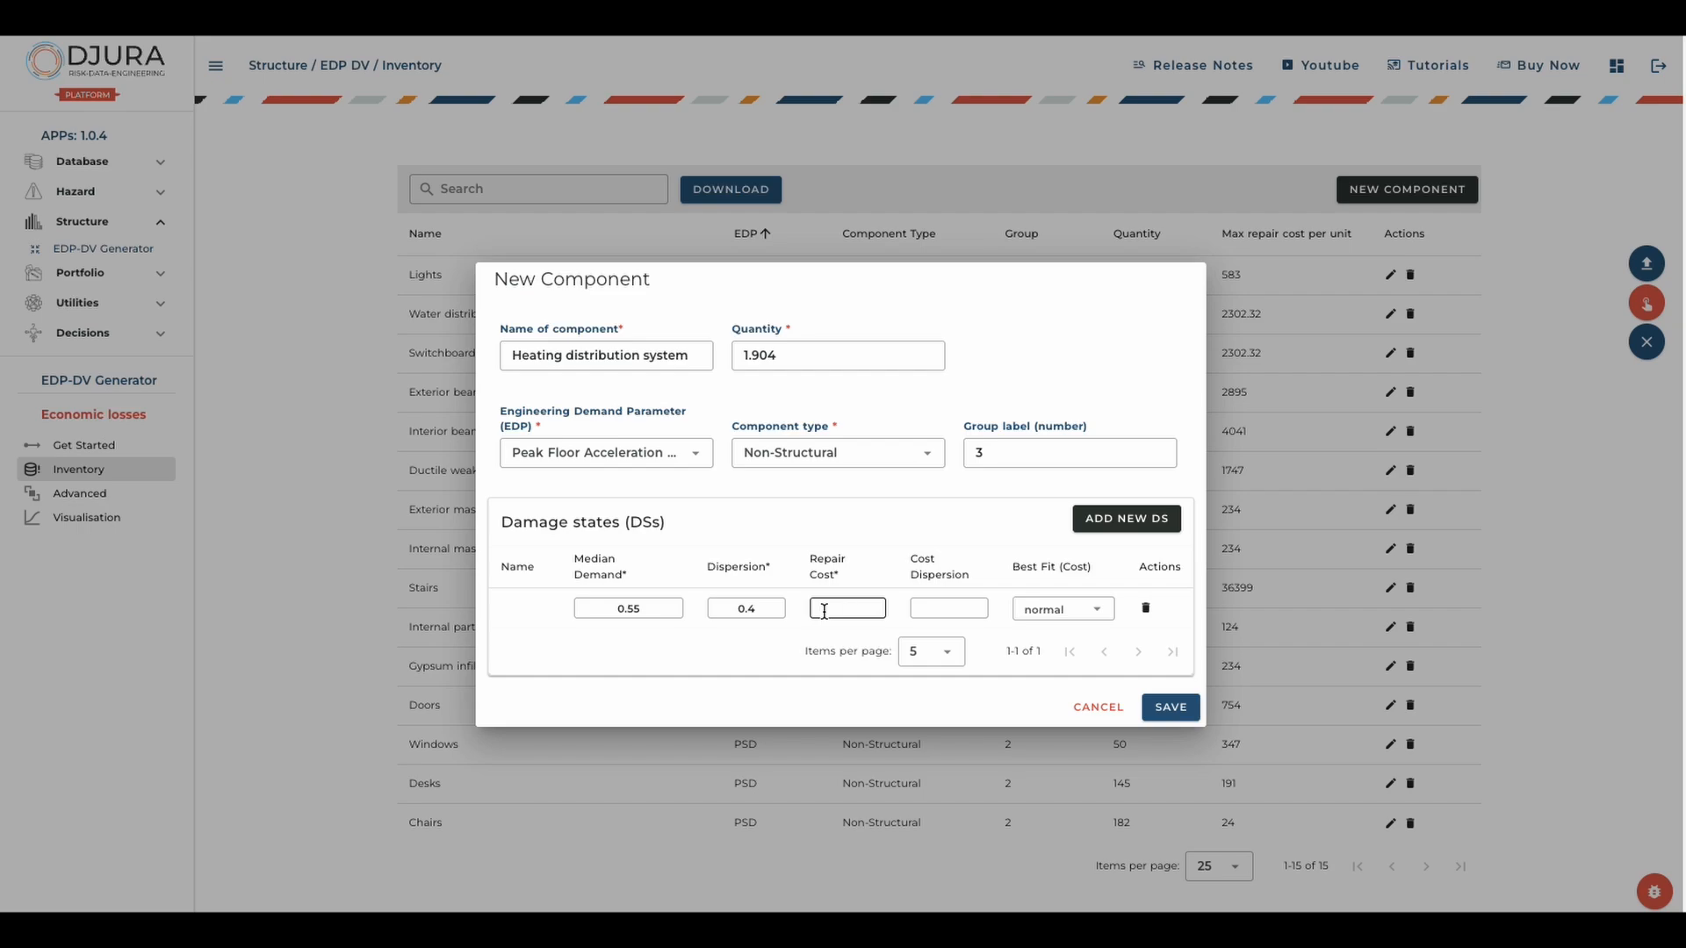
pyautogui.write('307.38')
pyautogui.click(944, 609)
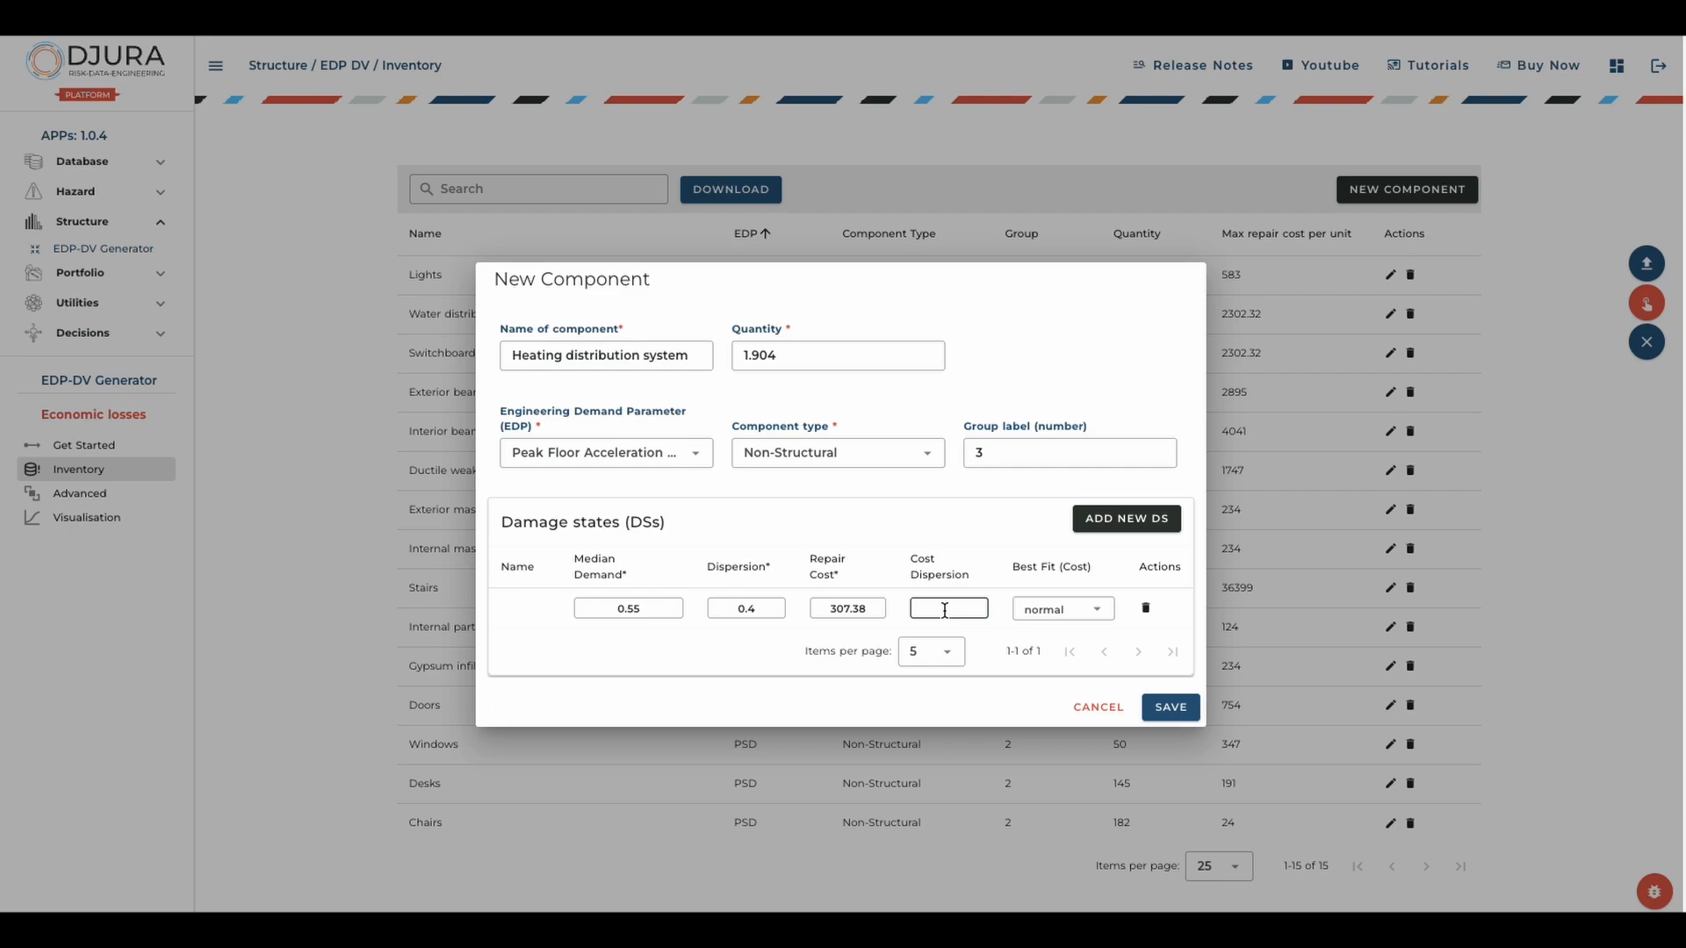
pyautogui.write('0.1')
pyautogui.click(841, 605)
pyautogui.click(925, 615)
# Add a second damage state with median demand 1.1, dispersion 0.4, repair cost 2303.32 and cost dispersion 0.1, and save the component.
pyautogui.click(1102, 518)
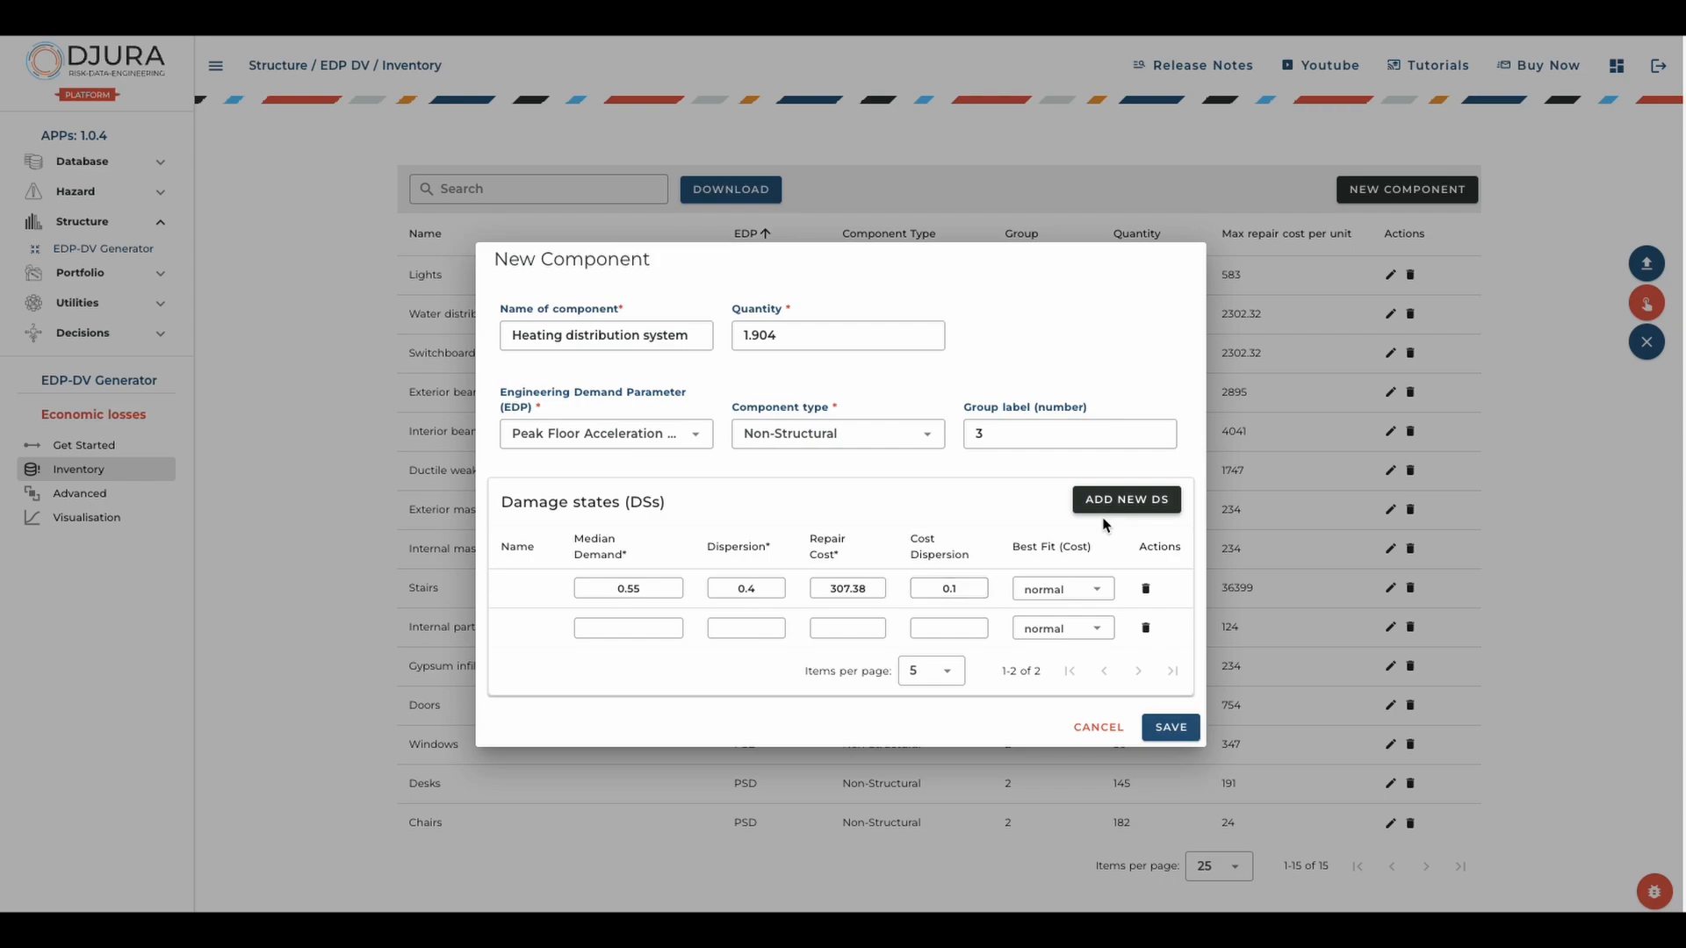
pyautogui.click(630, 631)
pyautogui.write('1')
pyautogui.click(736, 632)
pyautogui.write('0.4')
pyautogui.click(832, 631)
pyautogui.write('2303.32')
pyautogui.click(946, 629)
pyautogui.write('0.1')
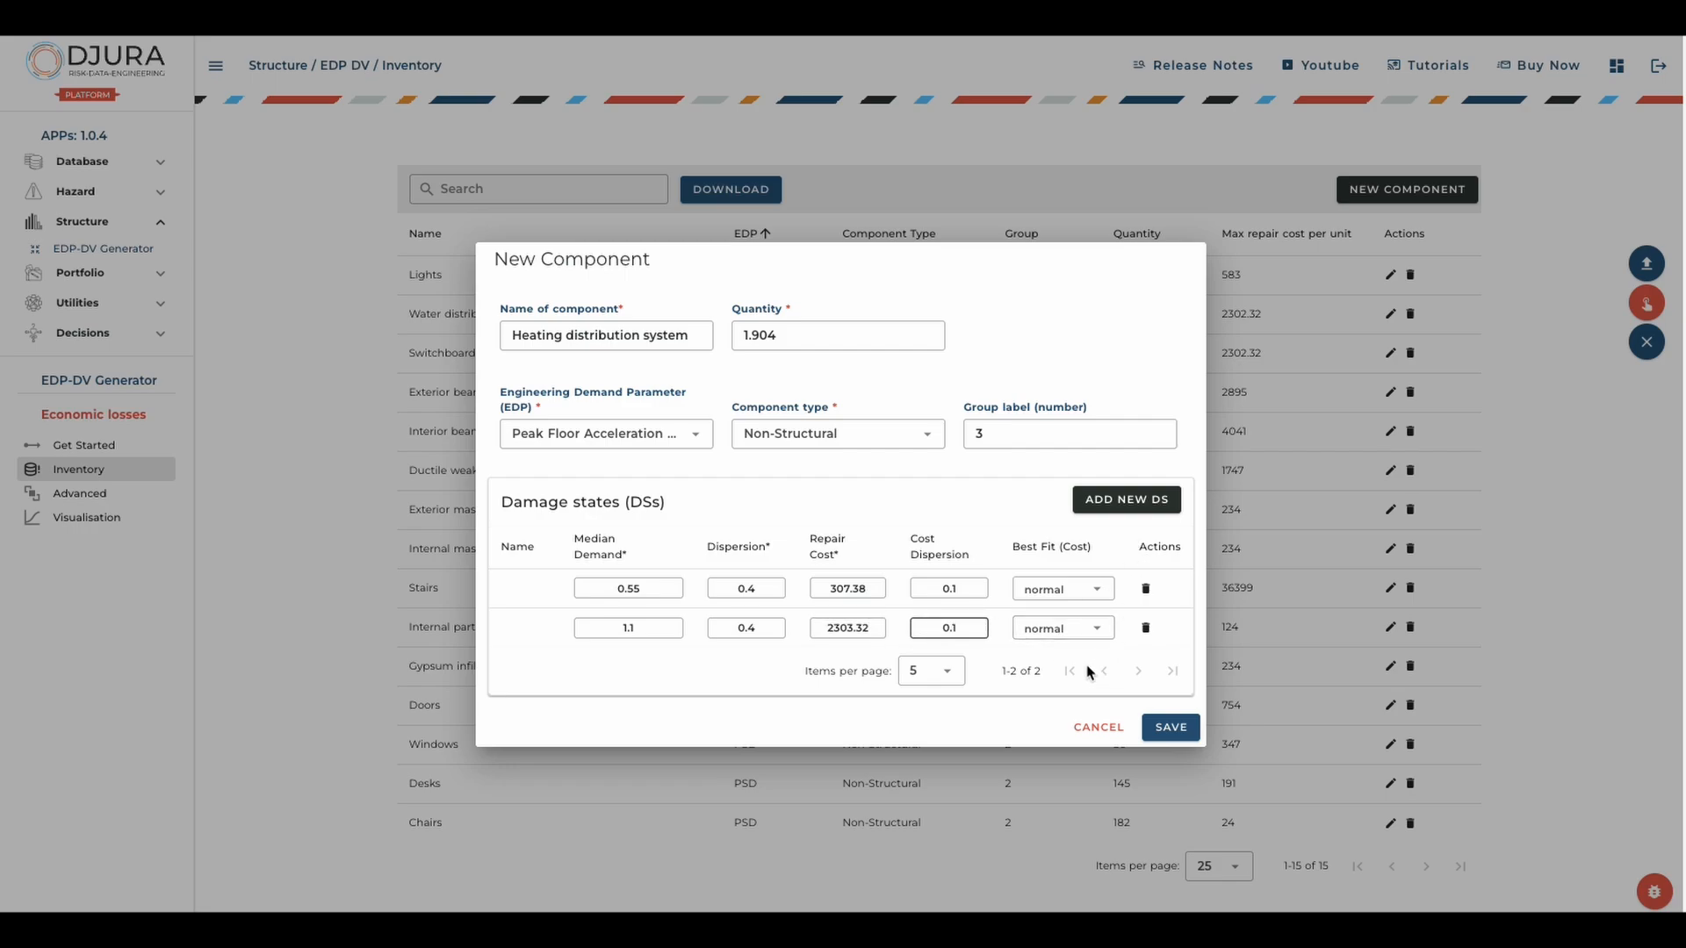
pyautogui.click(1170, 727)
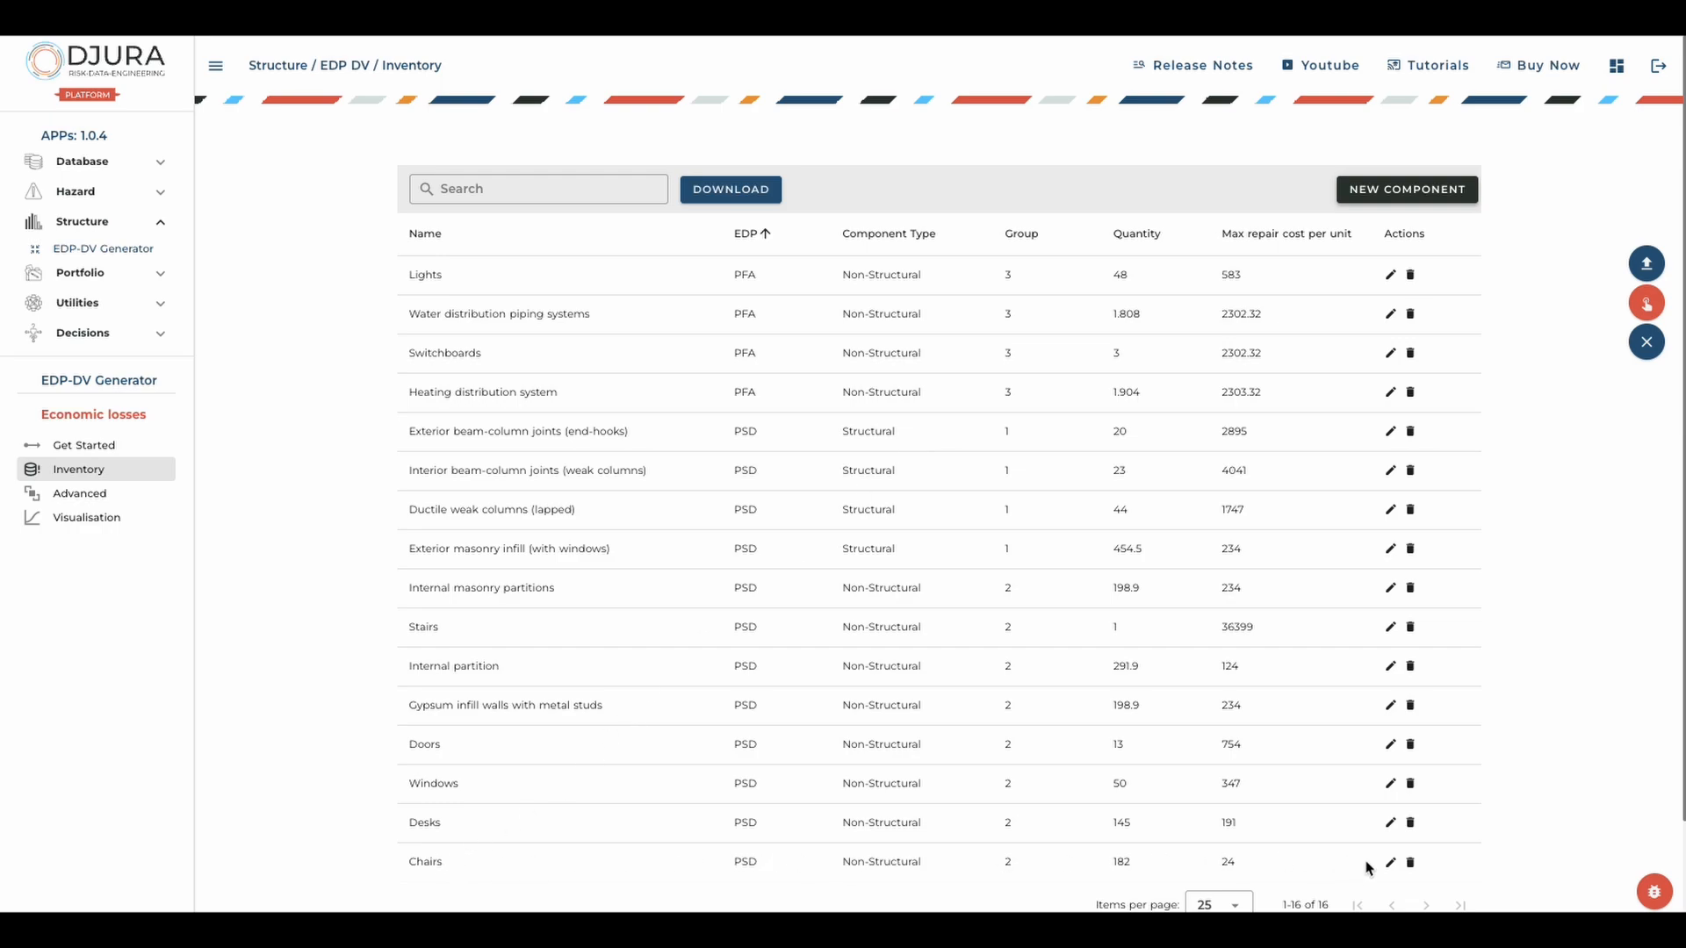
# Delete the Chairs component from the inventory.
pyautogui.click(1410, 863)
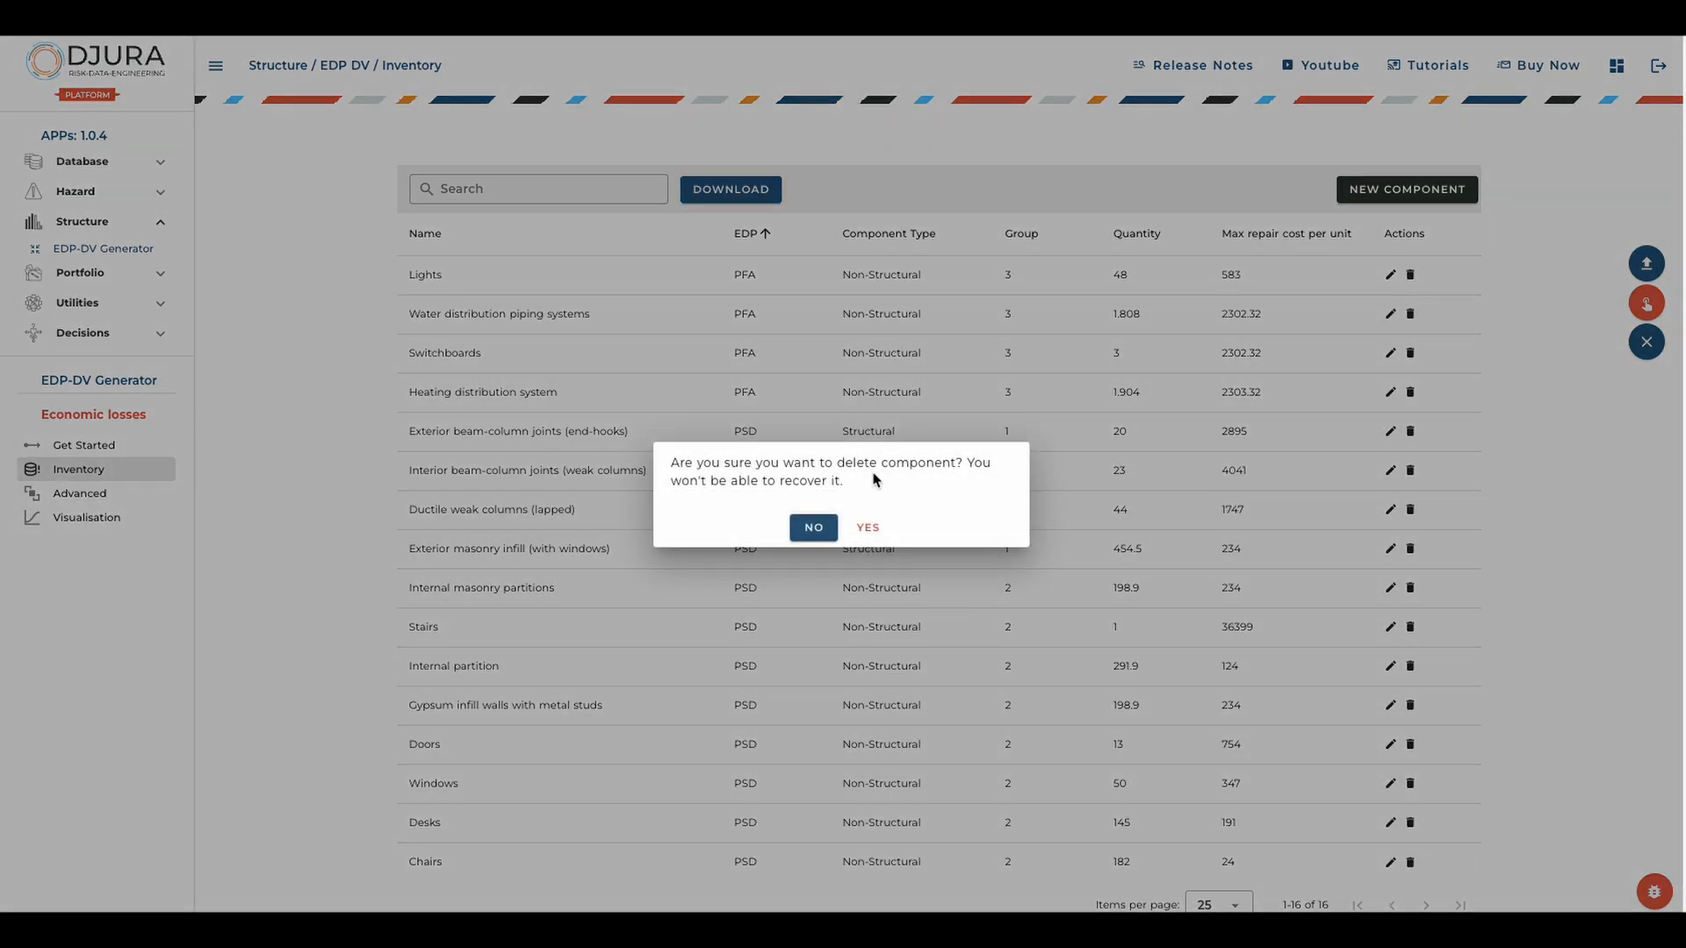
pyautogui.click(868, 528)
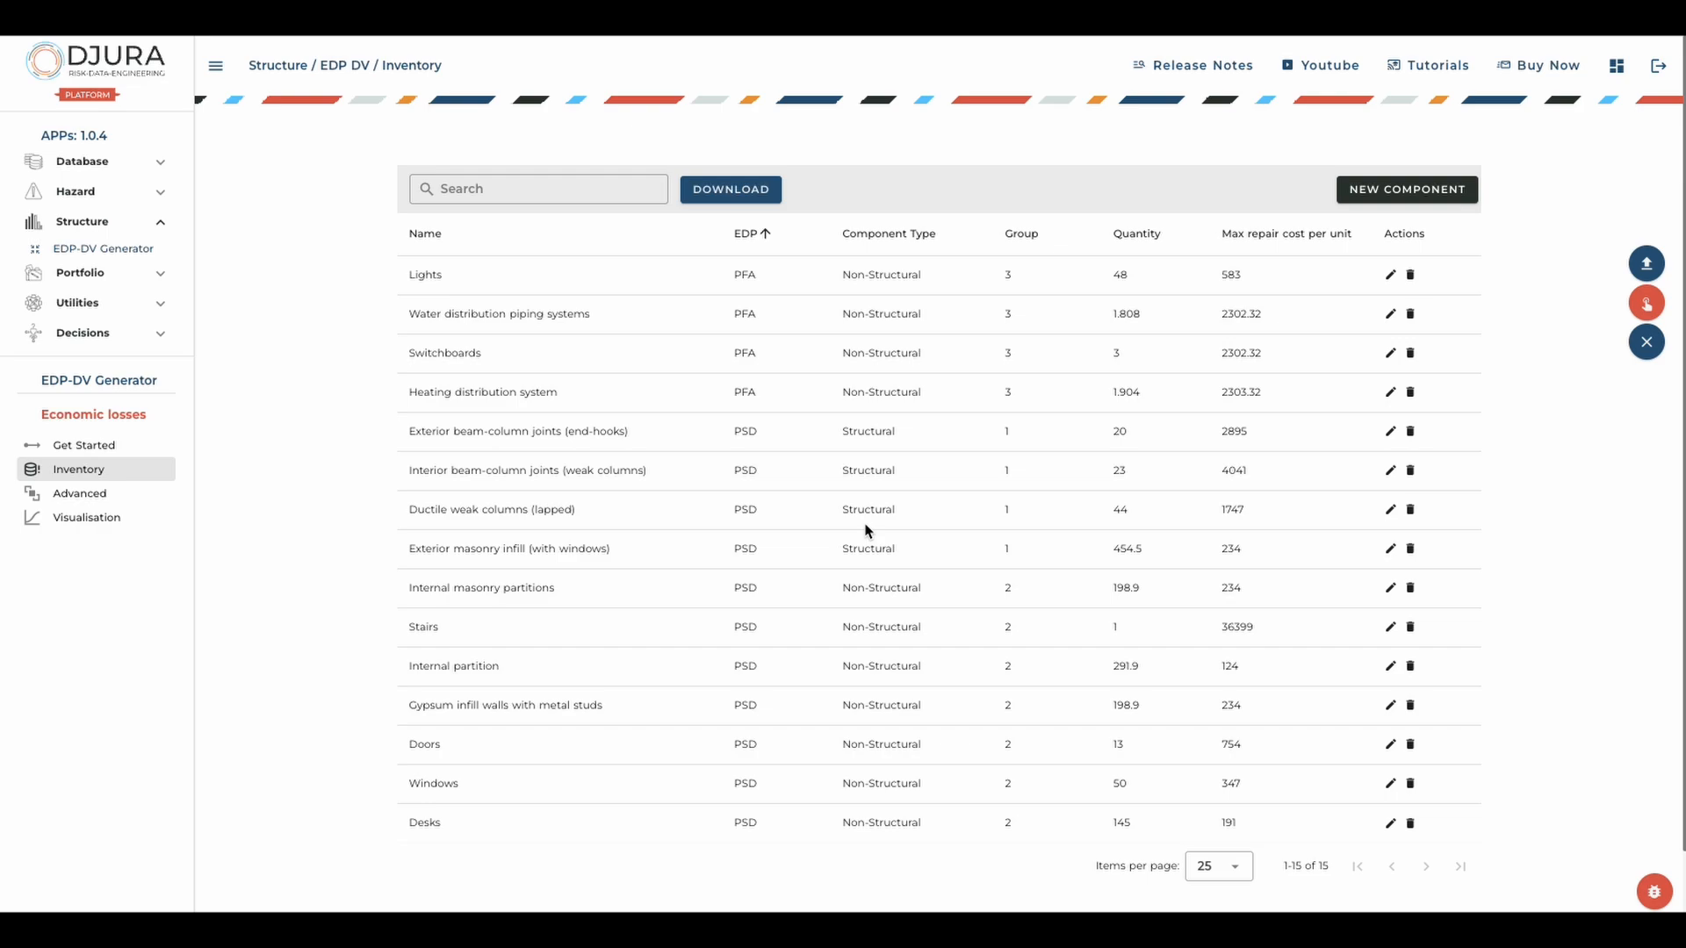
# Edit the Exterior beam-column joints (end-hooks) component and set its quantity to 30.
pyautogui.scroll(-1, 865, 530)
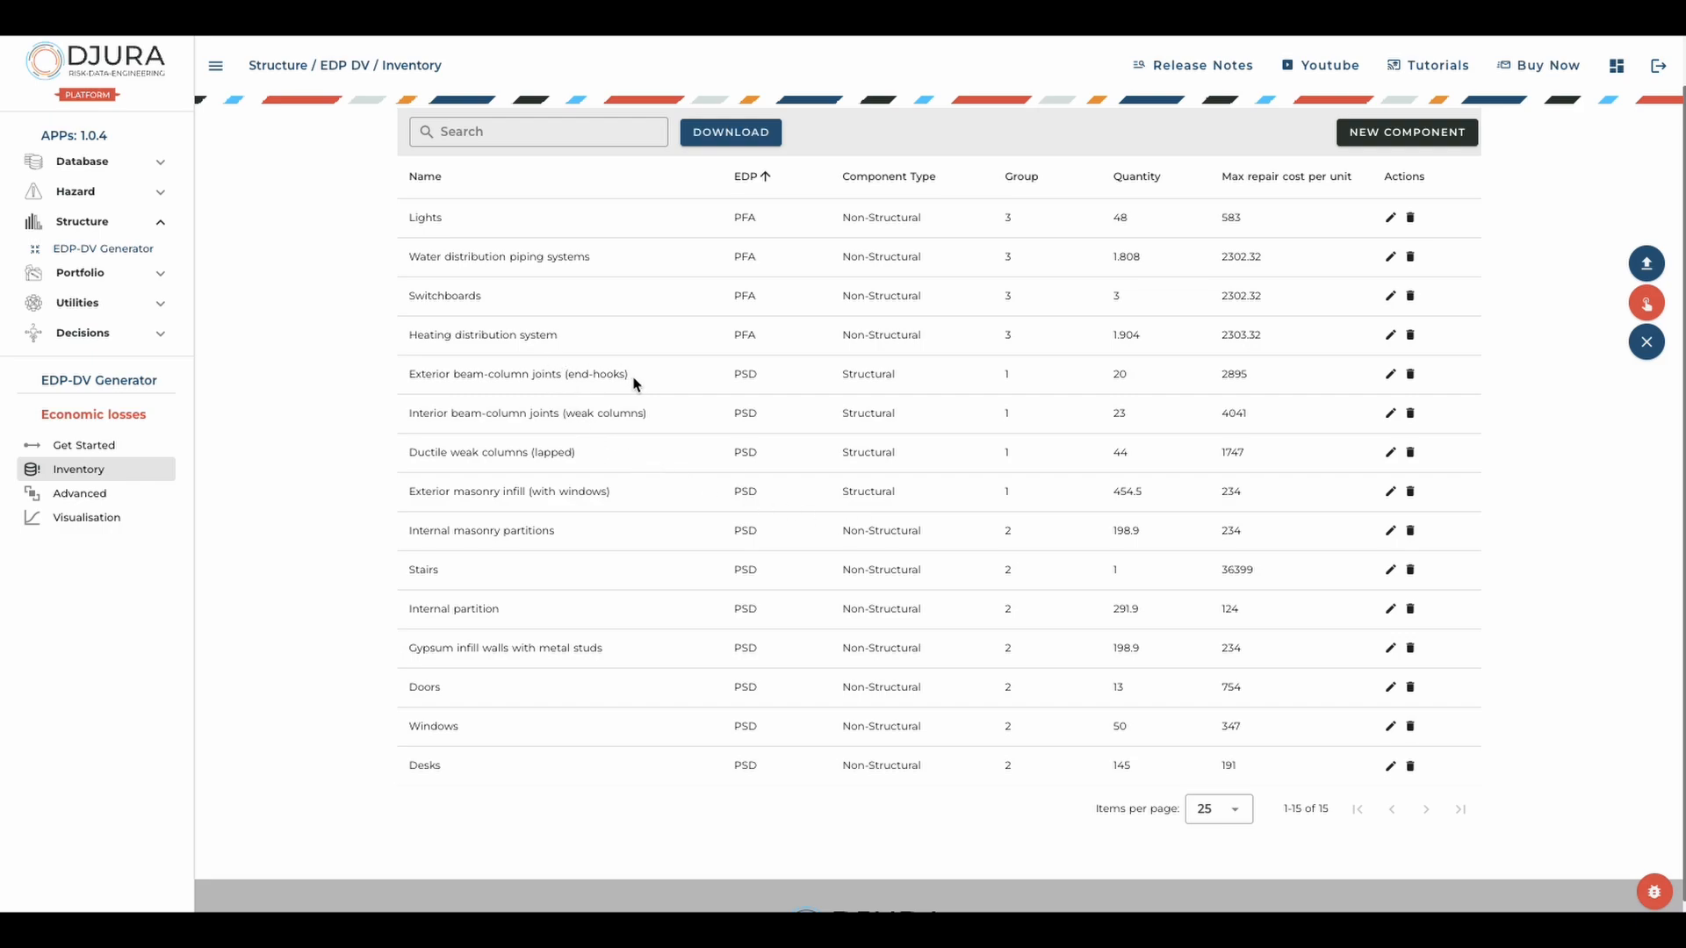
pyautogui.click(1390, 376)
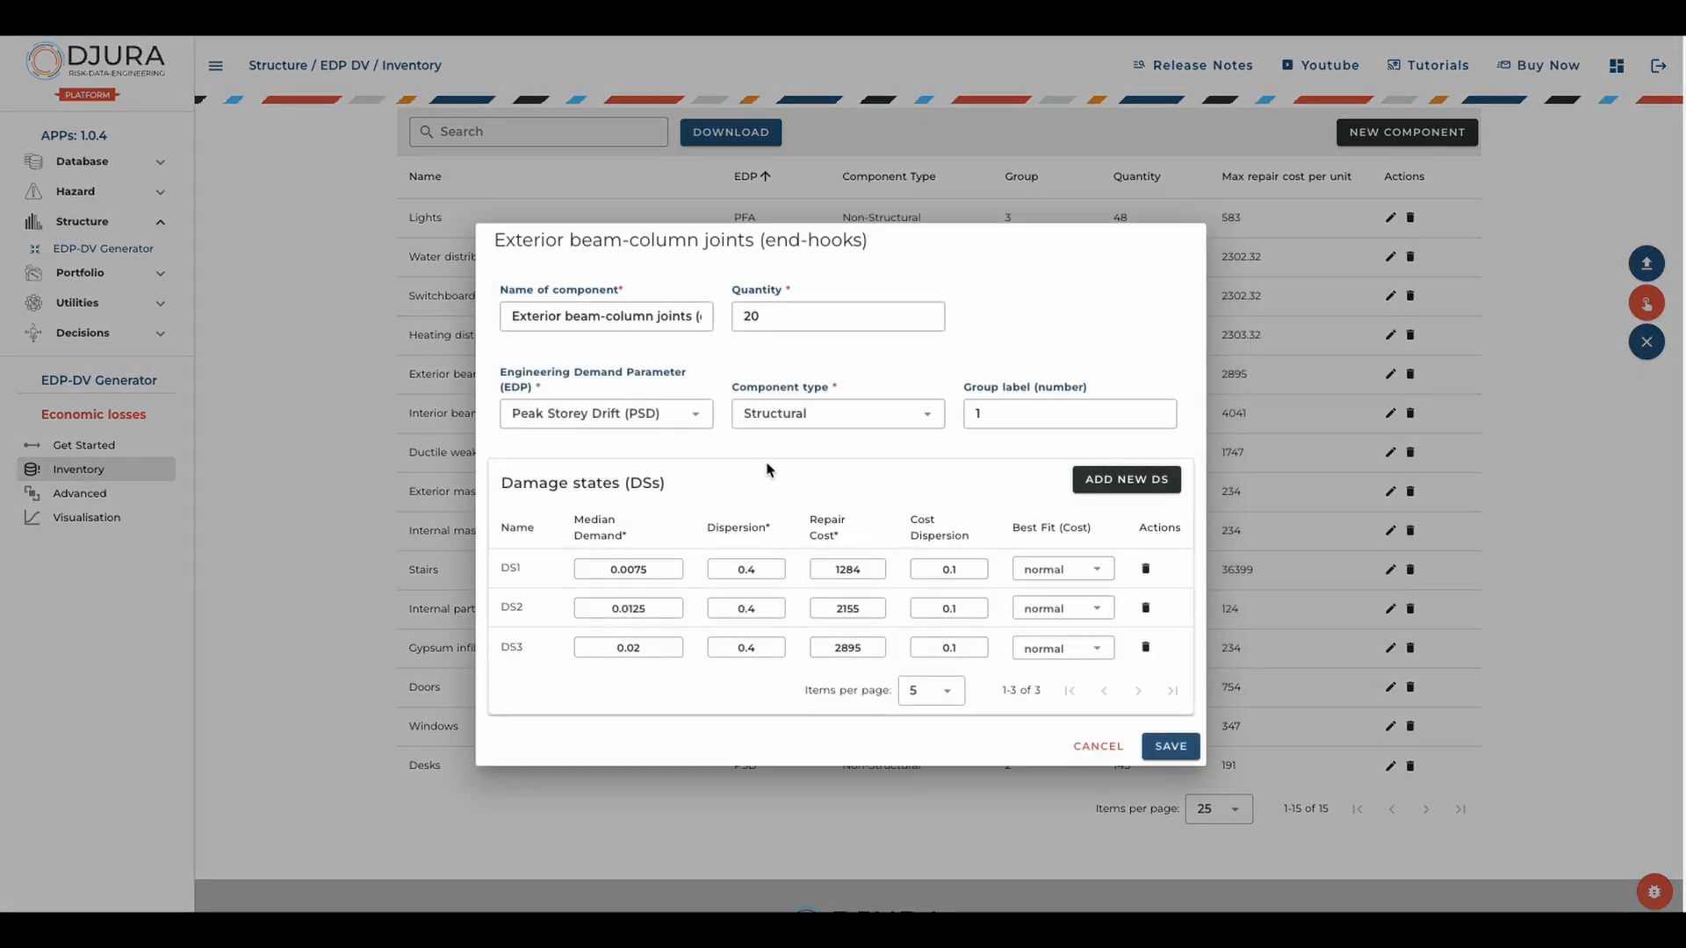
pyautogui.click(766, 330)
pyautogui.press('BackSpace')
pyautogui.write('3')
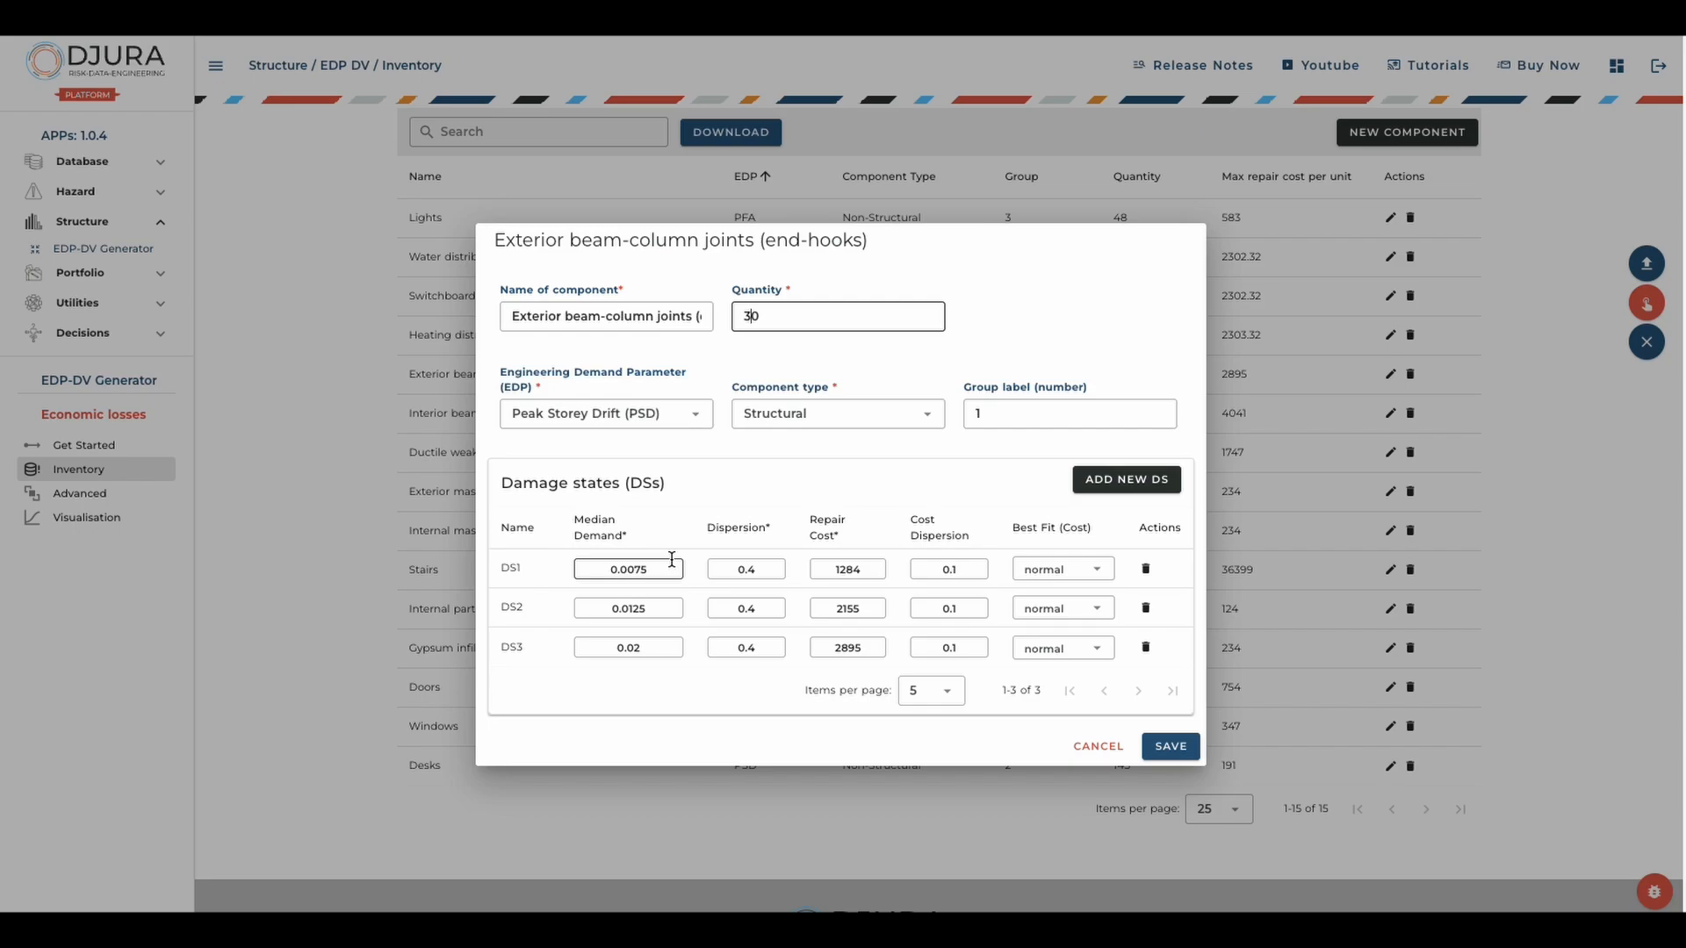
# Set damage state DS3's median demand to 0.025 and repair cost to 3300, and save the component.
pyautogui.click(657, 648)
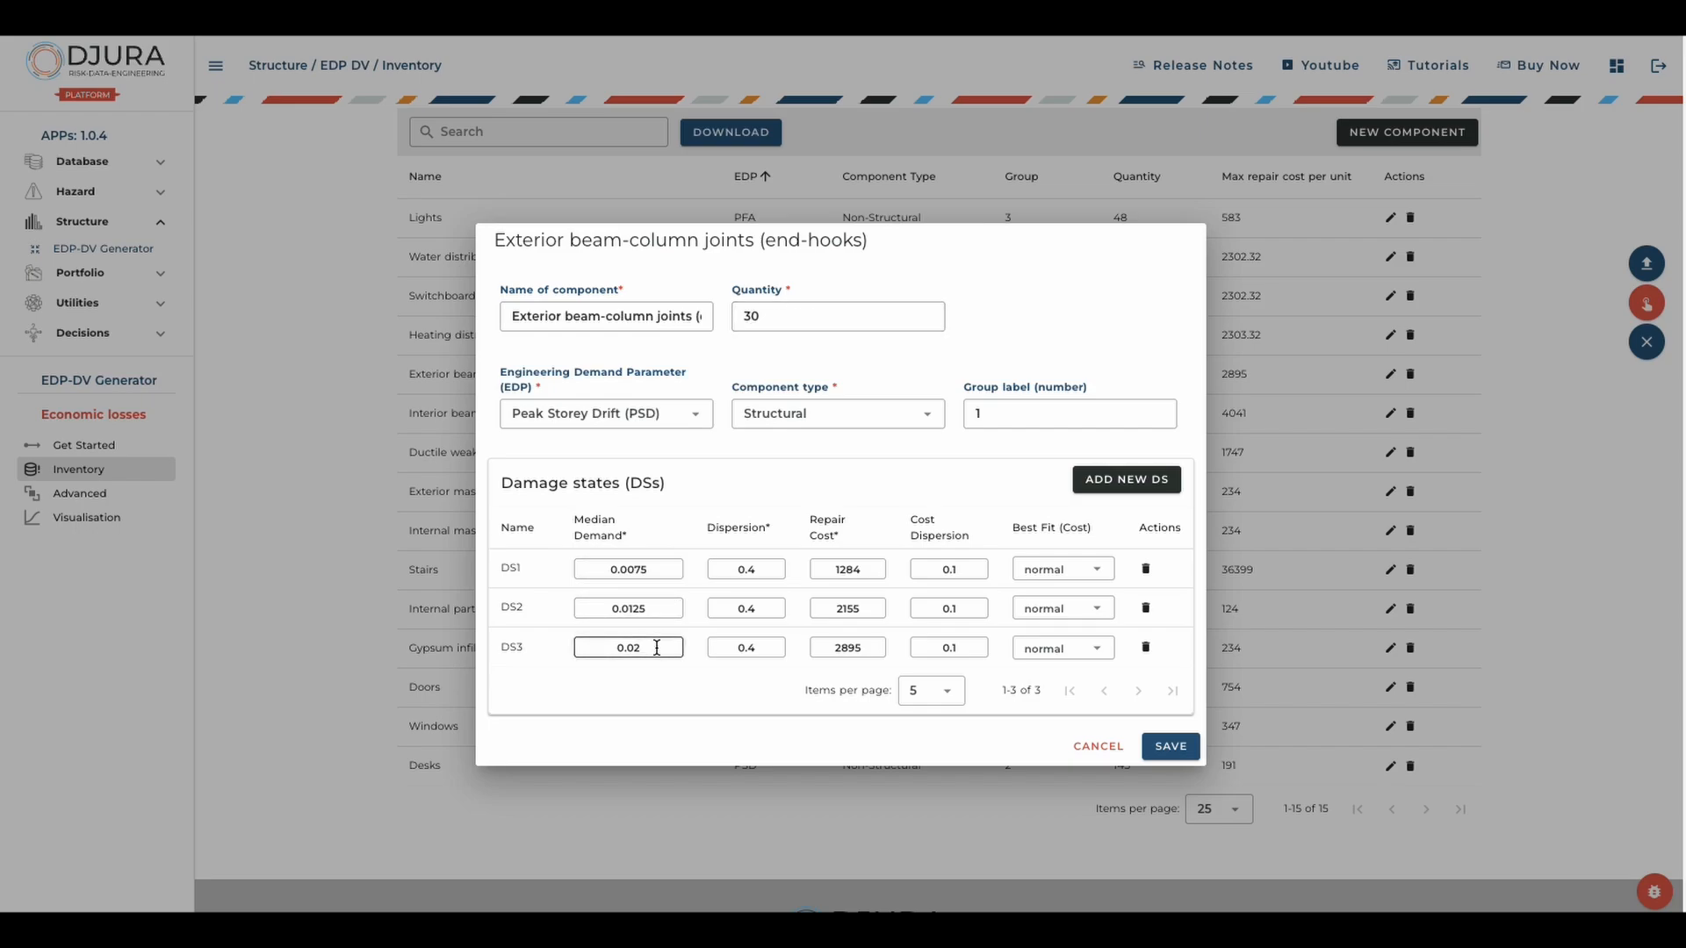
pyautogui.write('5')
pyautogui.click(857, 650)
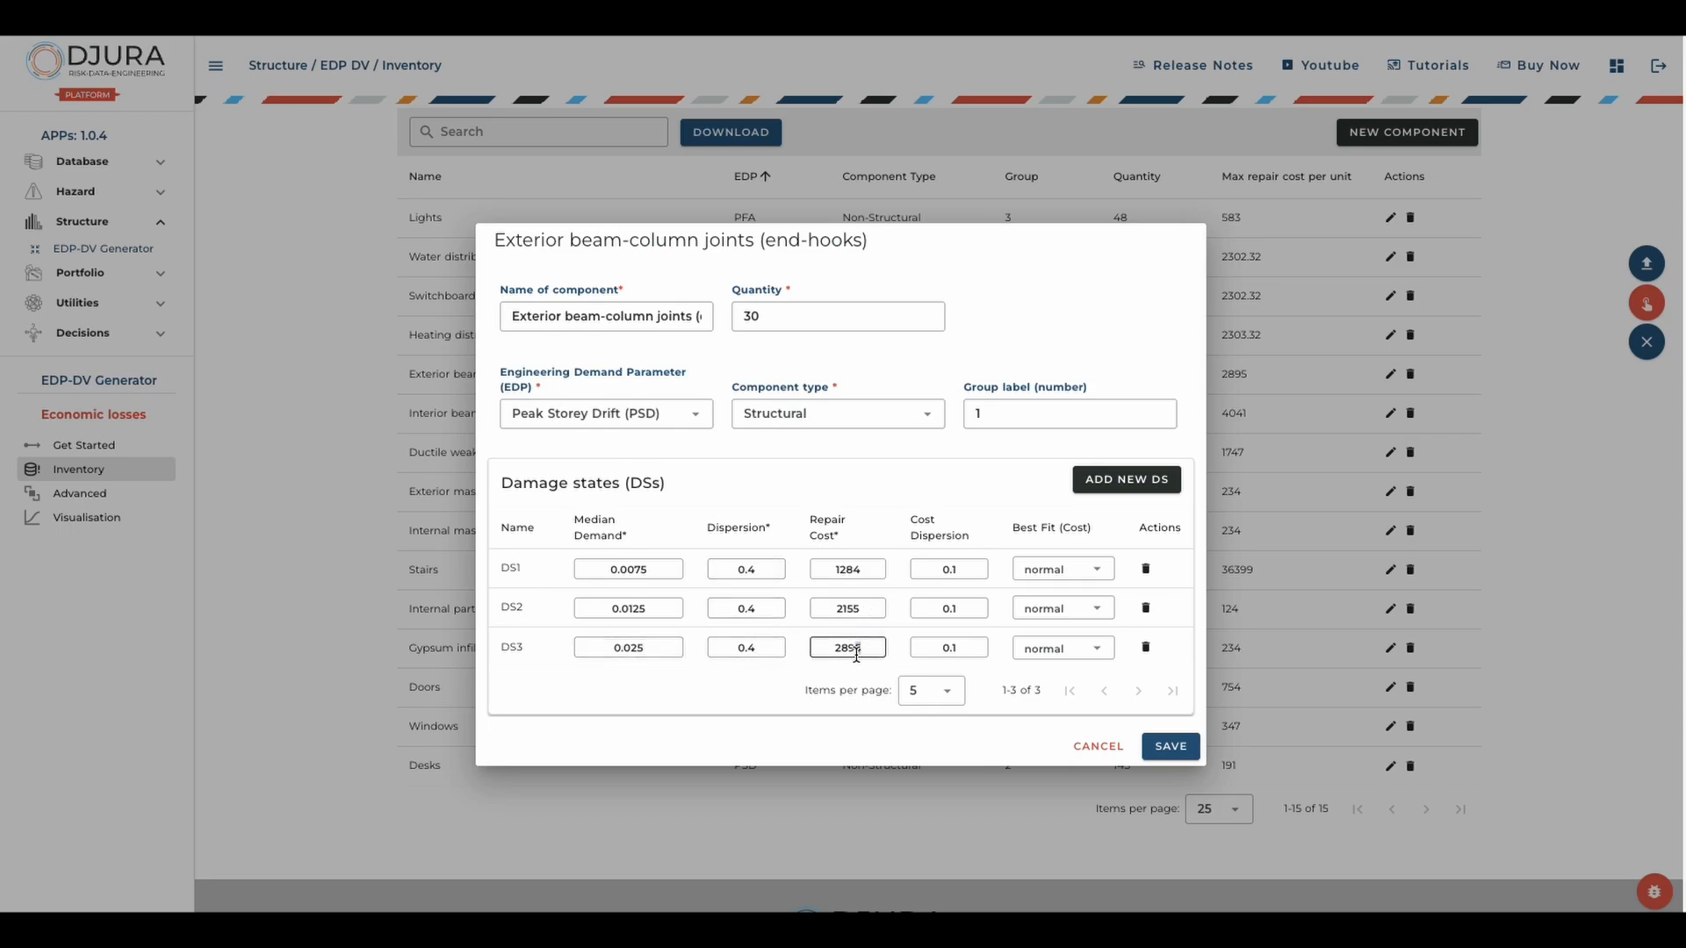
pyautogui.doubleClick(855, 655)
pyautogui.write('3300')
pyautogui.click(1177, 745)
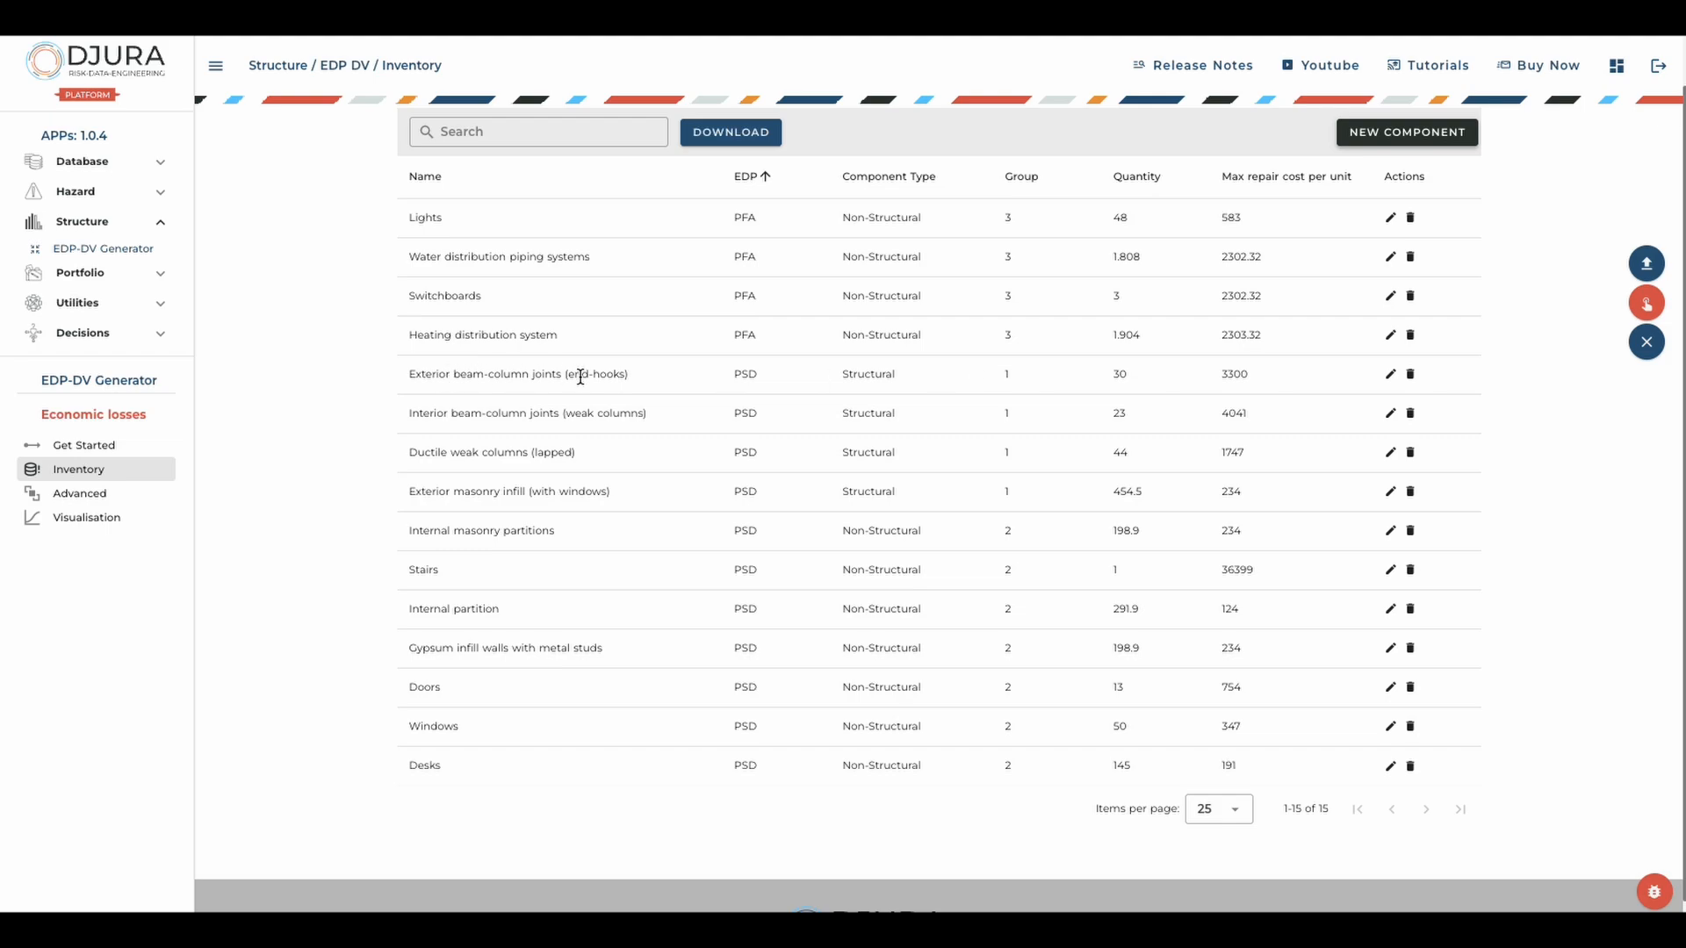
# Download the edited component inventory.
pyautogui.click(728, 147)
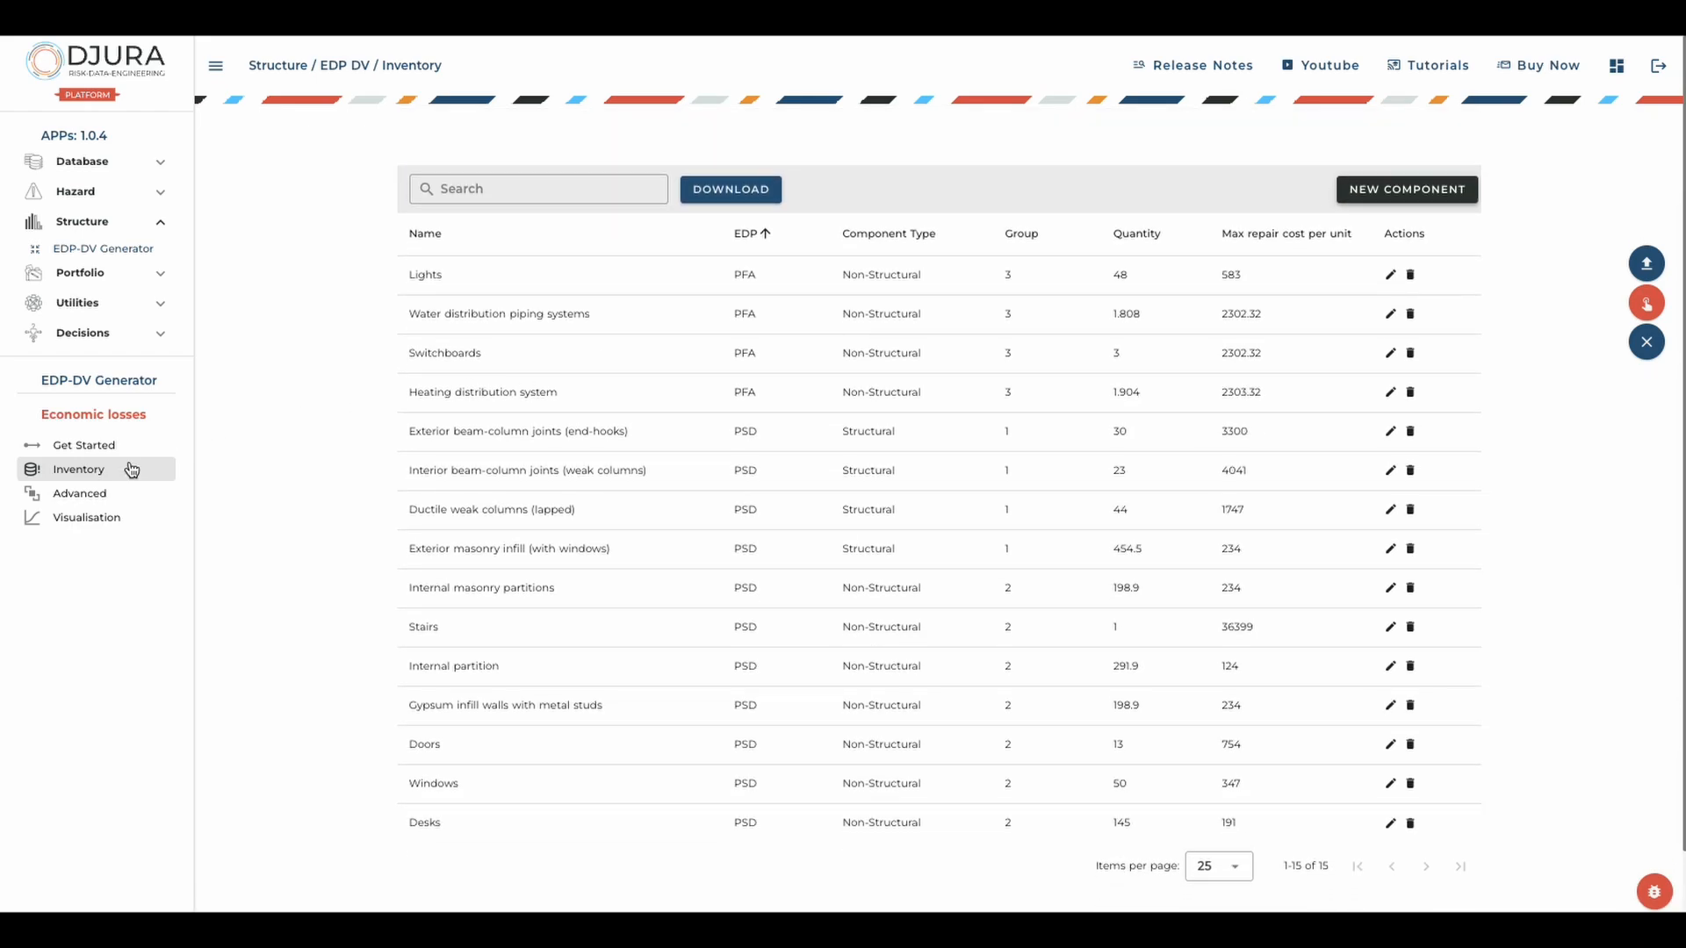
# Open the advanced component correlations and examine the dependency and damage-state matrix of the inventory components.
pyautogui.click(85, 497)
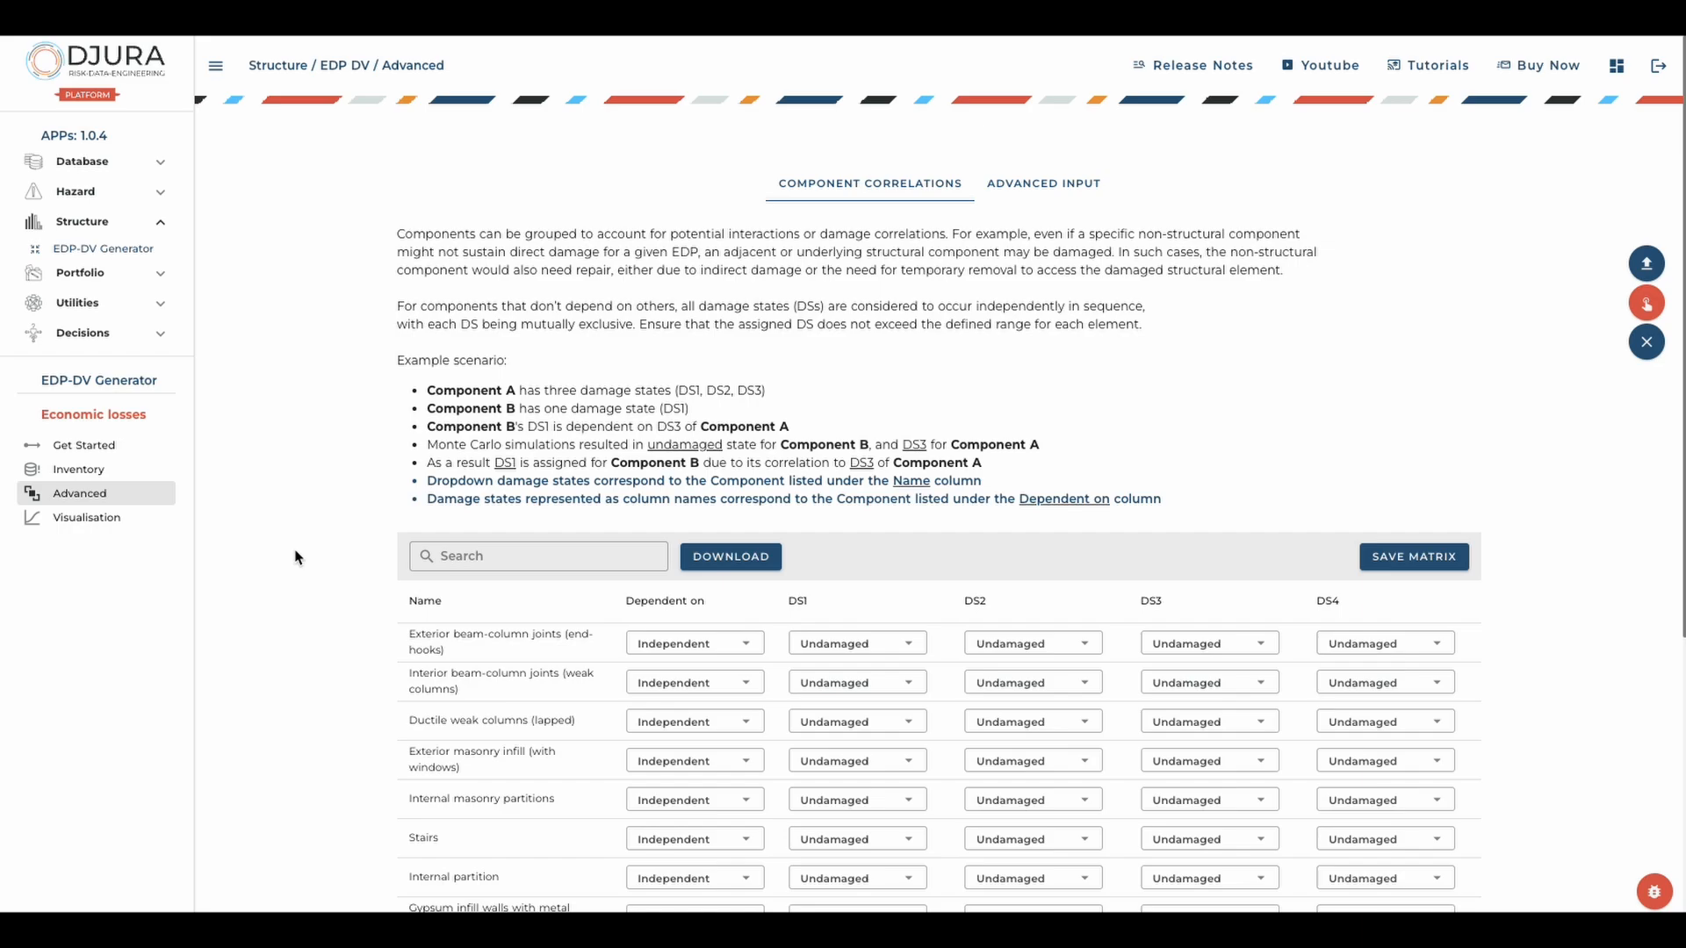
pyautogui.scroll(-5, 297, 556)
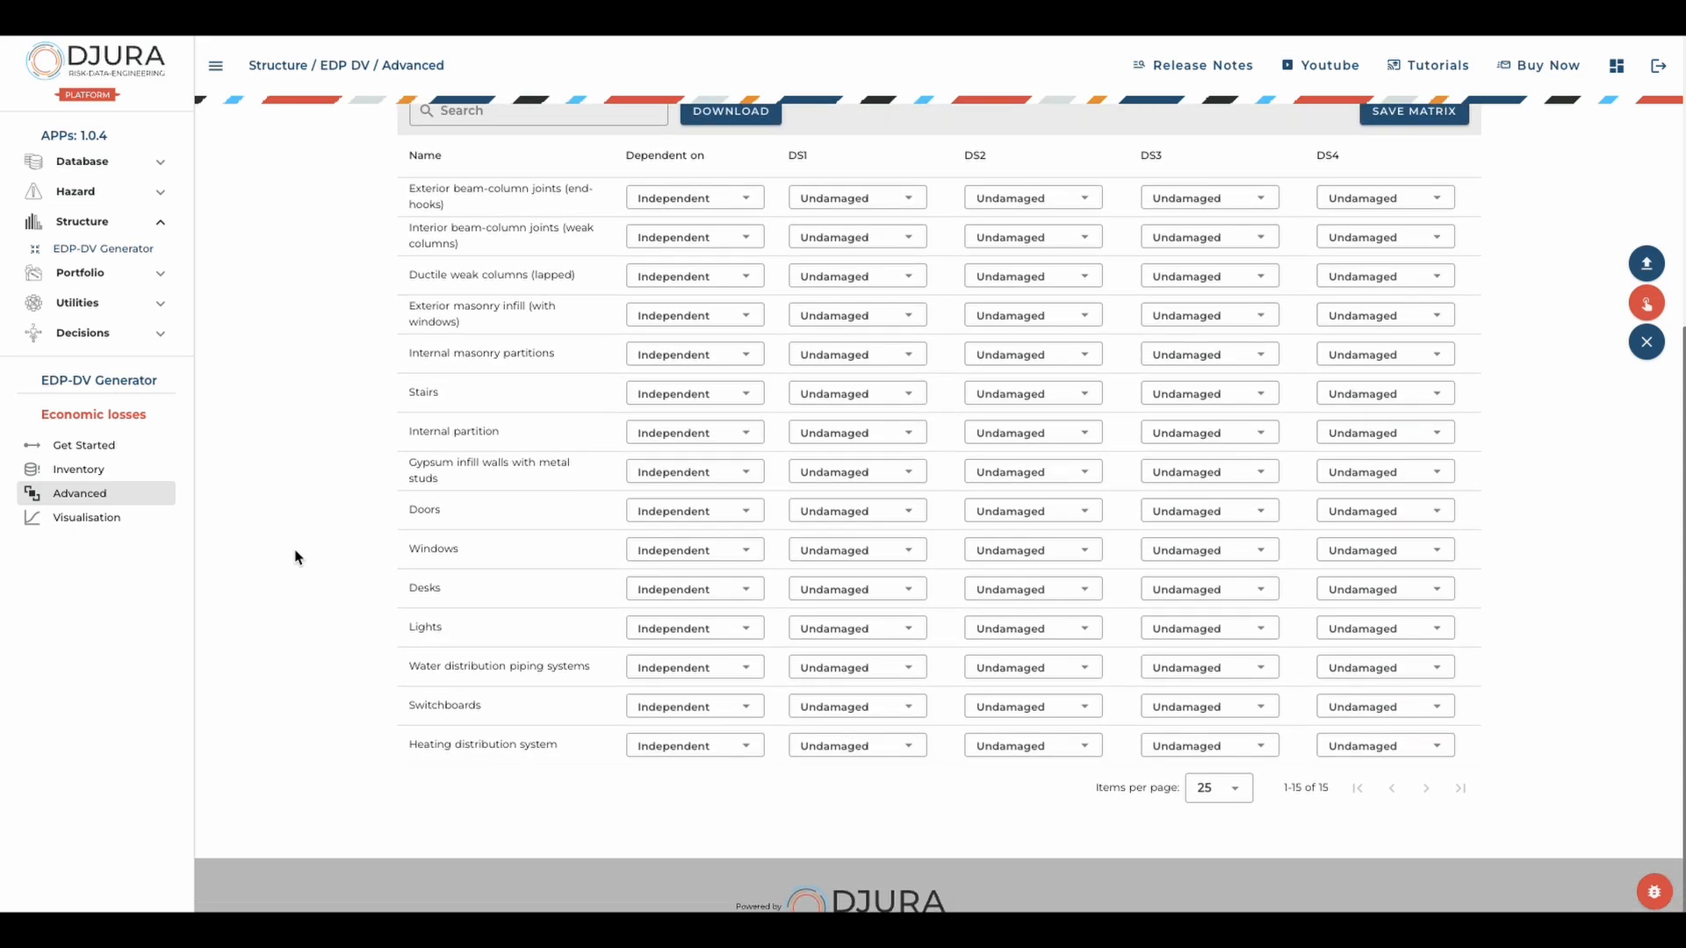
pyautogui.scroll(1, 296, 557)
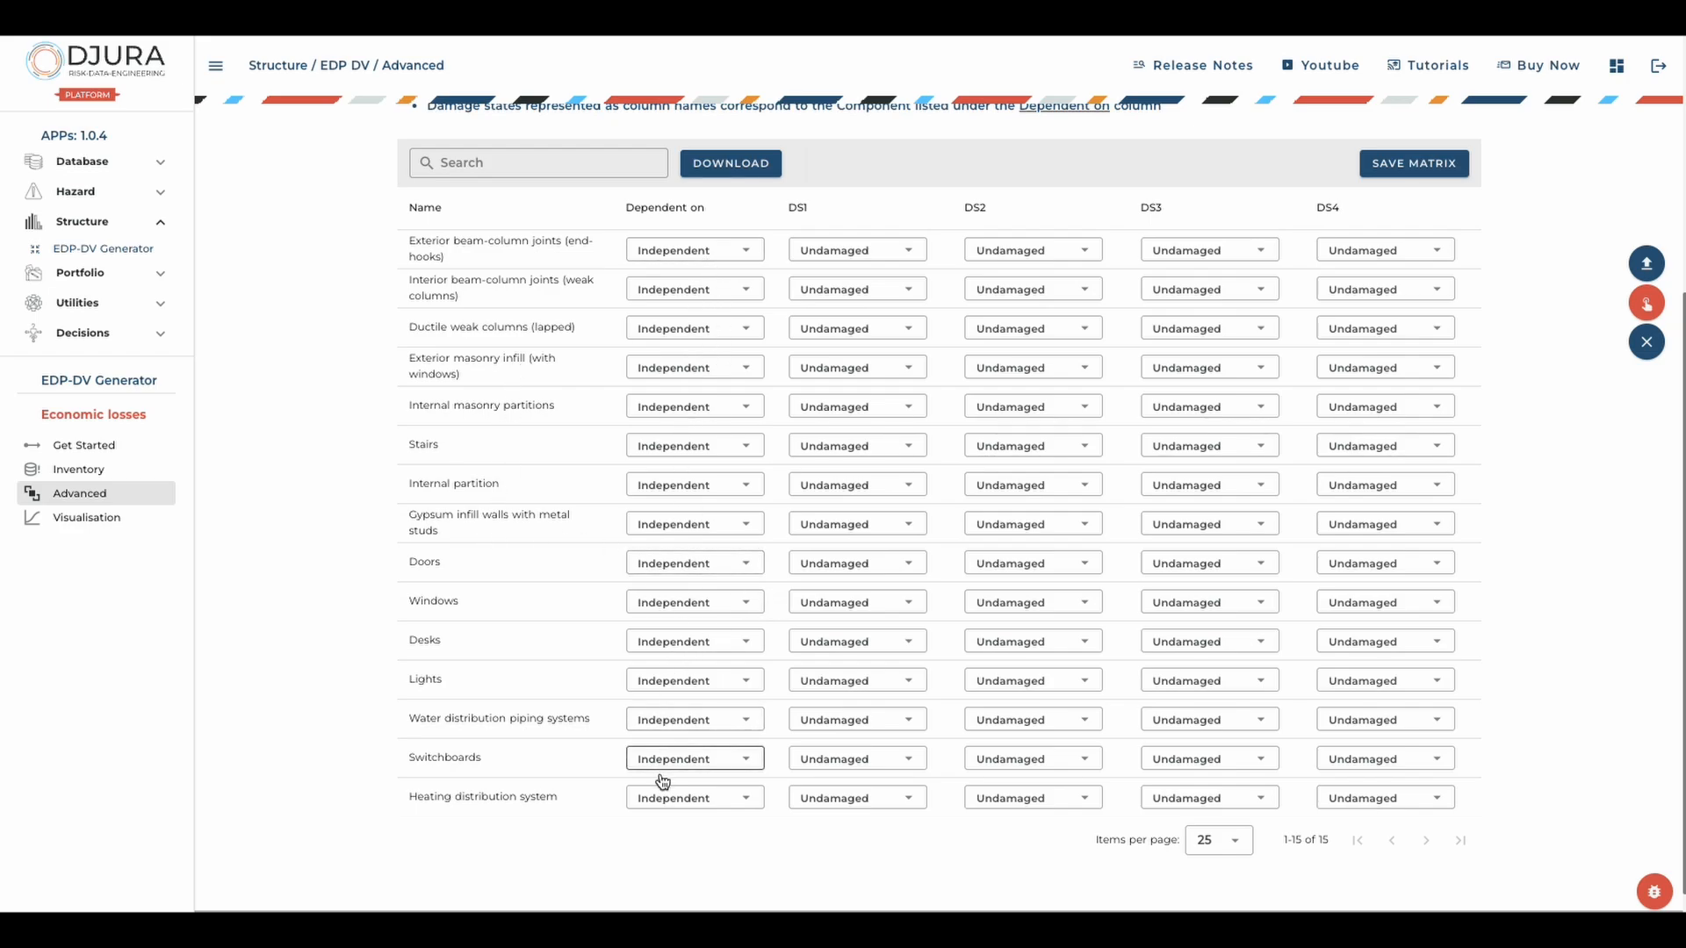
pyautogui.scroll(1, 520, 565)
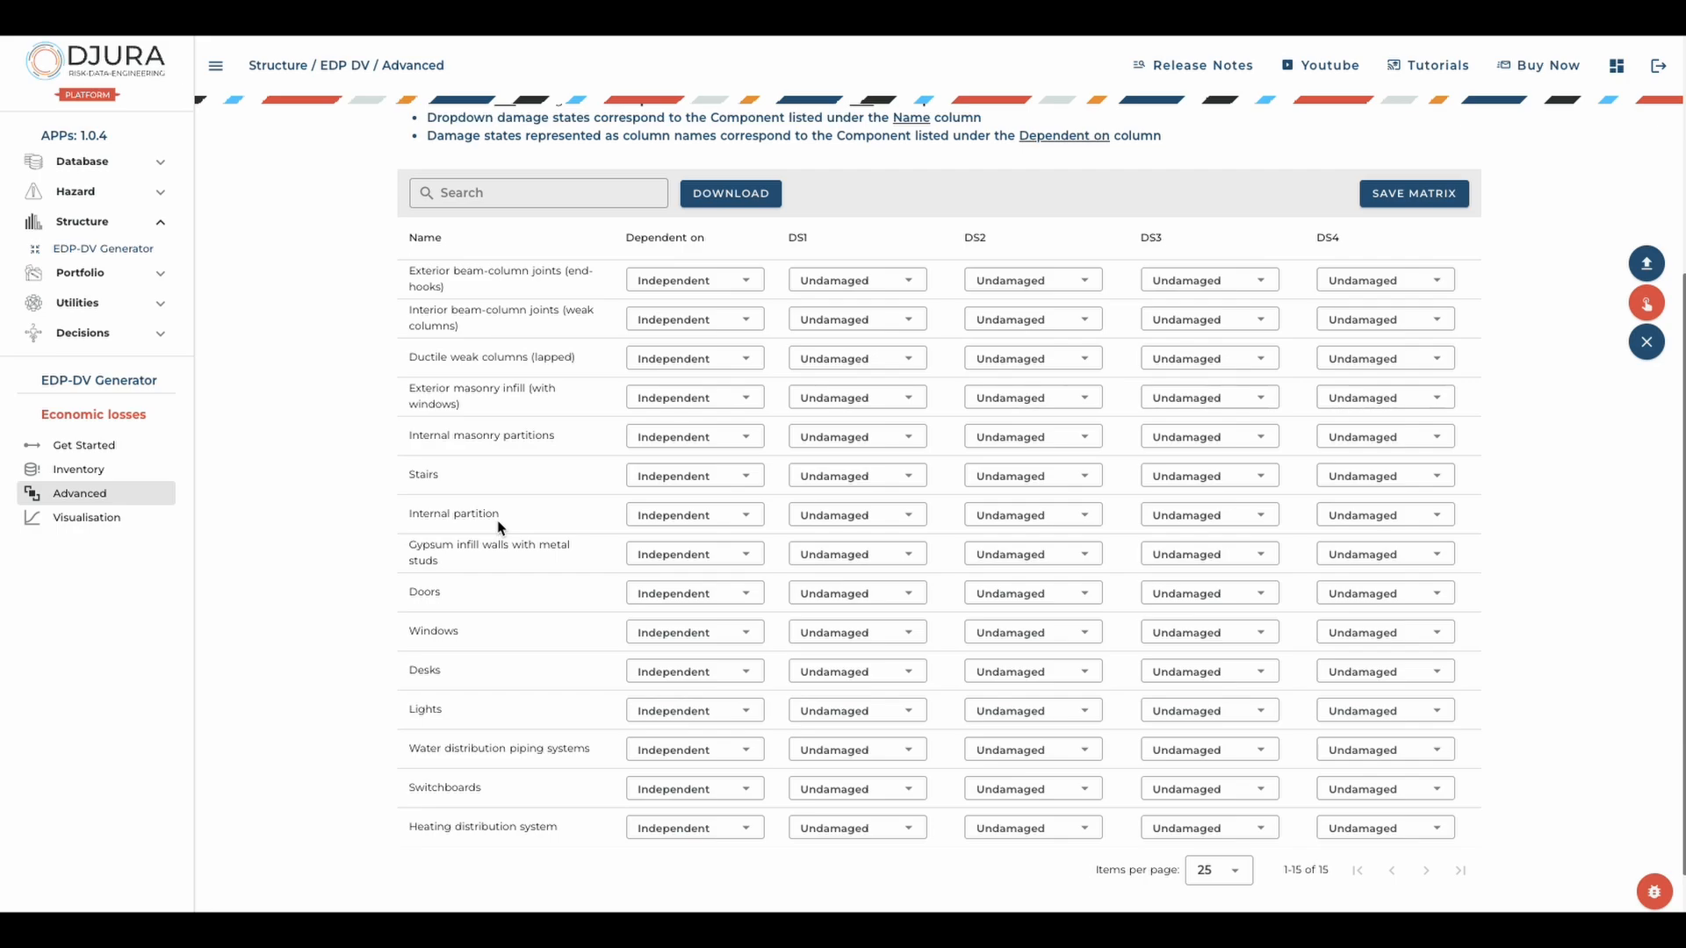
# Make Switchboards dependent on Water distribution piping systems, assign DS2 under its DS1 column, and save the correlation matrix.
pyautogui.scroll(2, 498, 527)
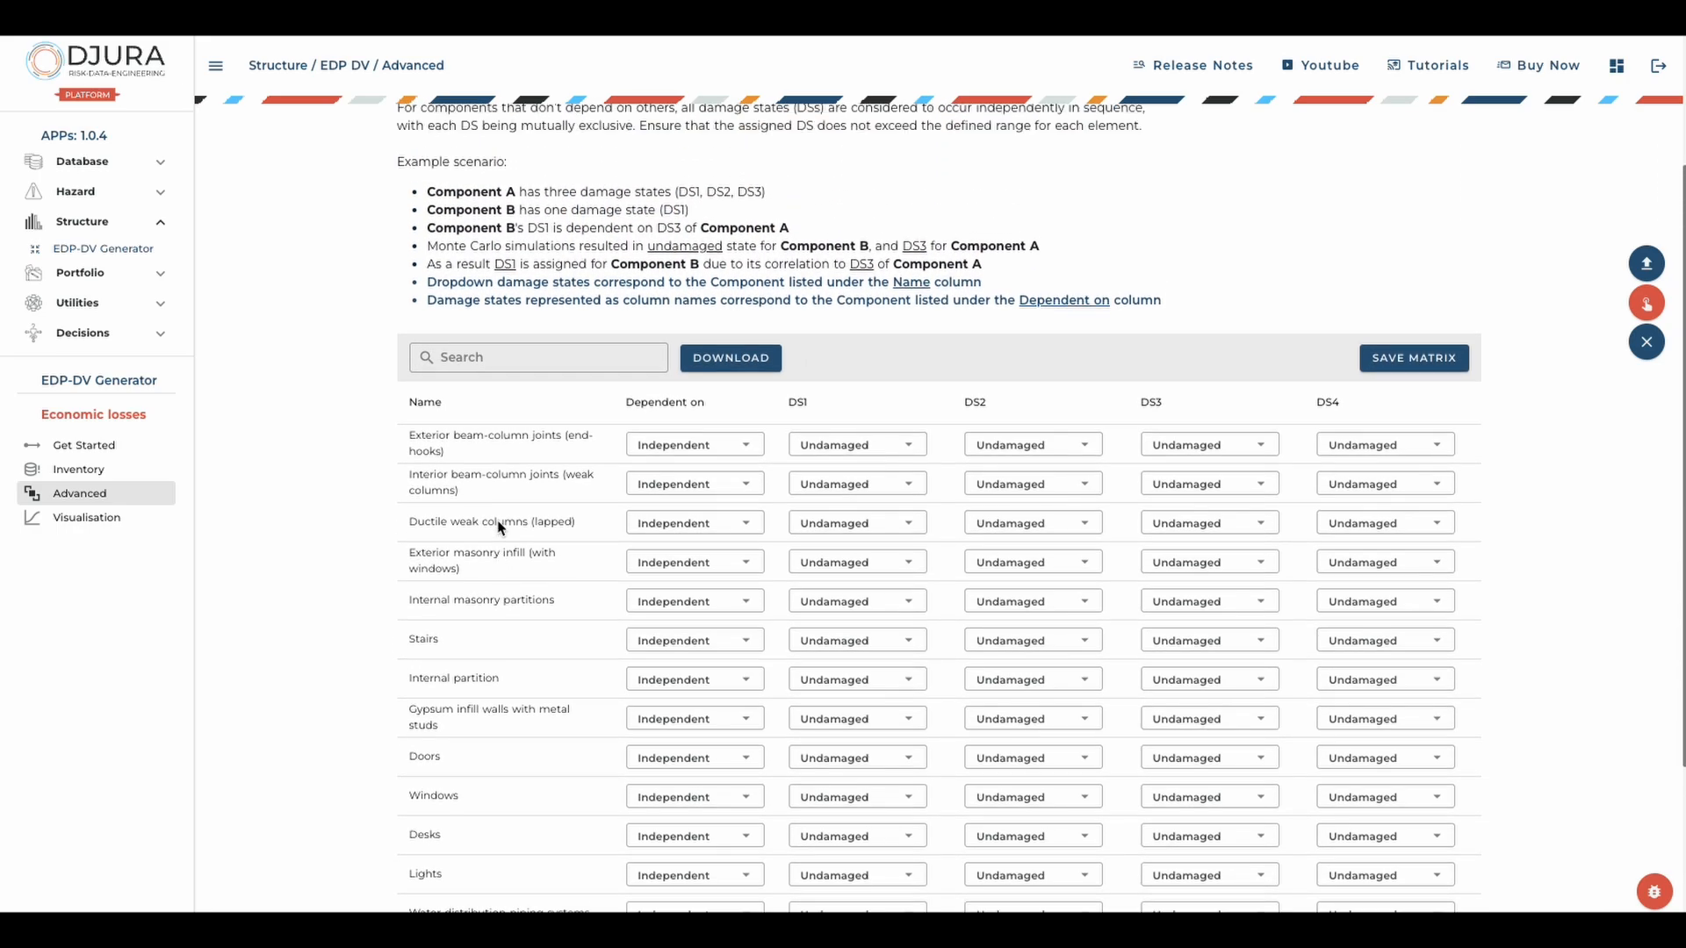
pyautogui.scroll(-5, 580, 648)
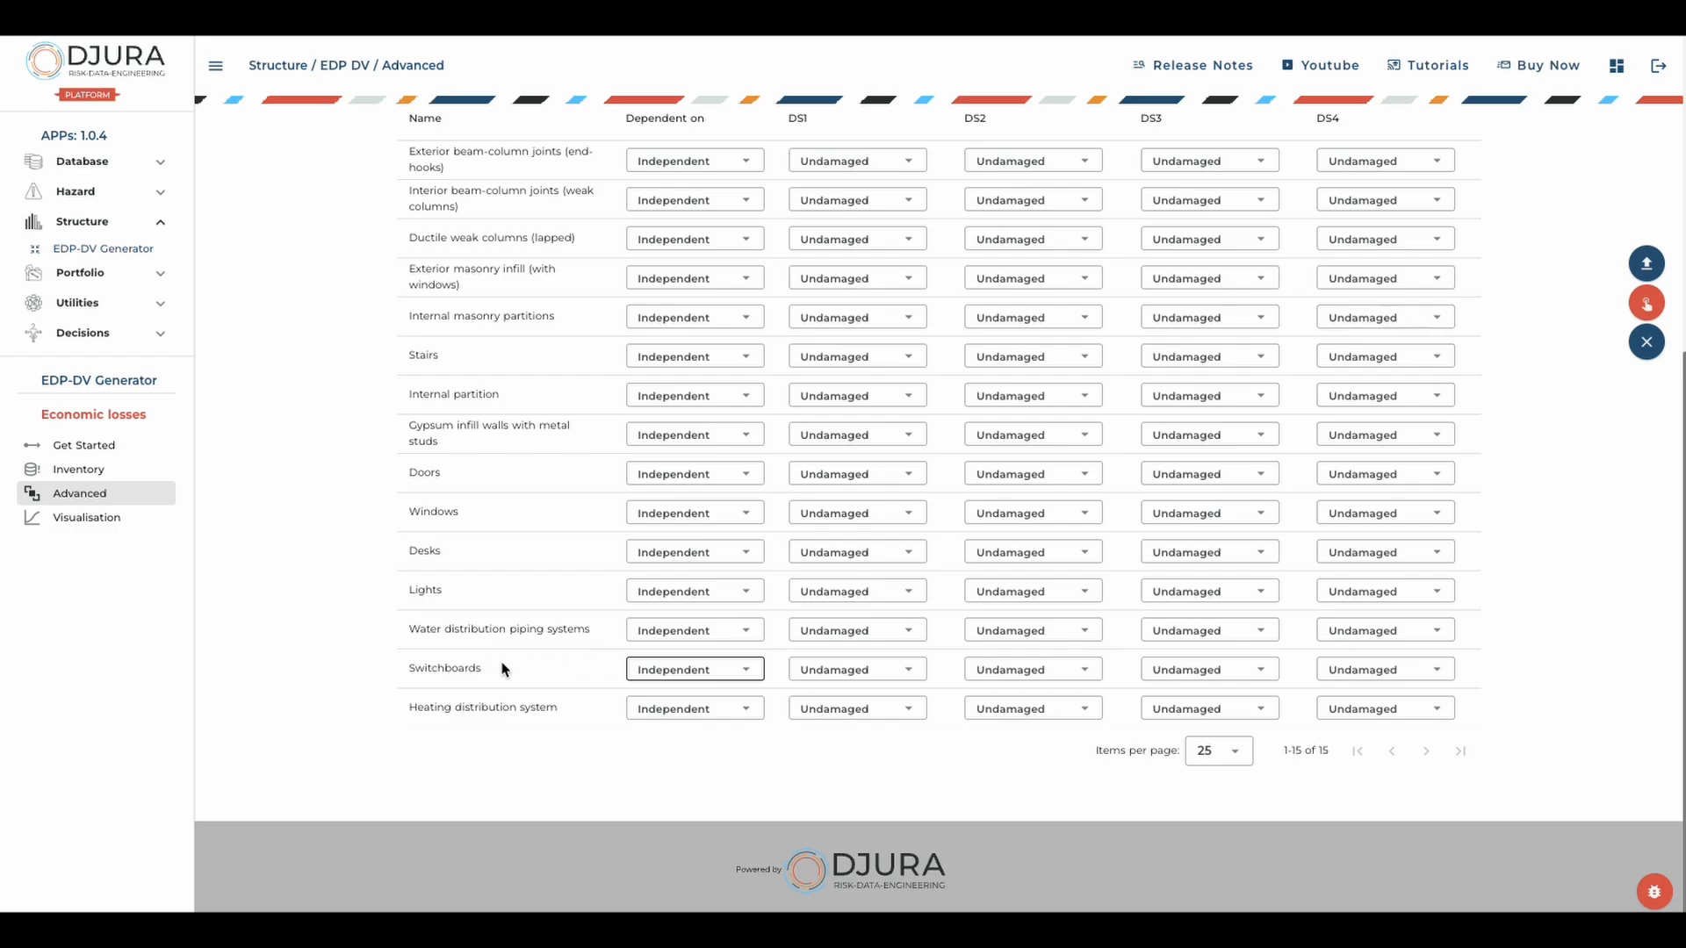
pyautogui.scroll(1, 516, 546)
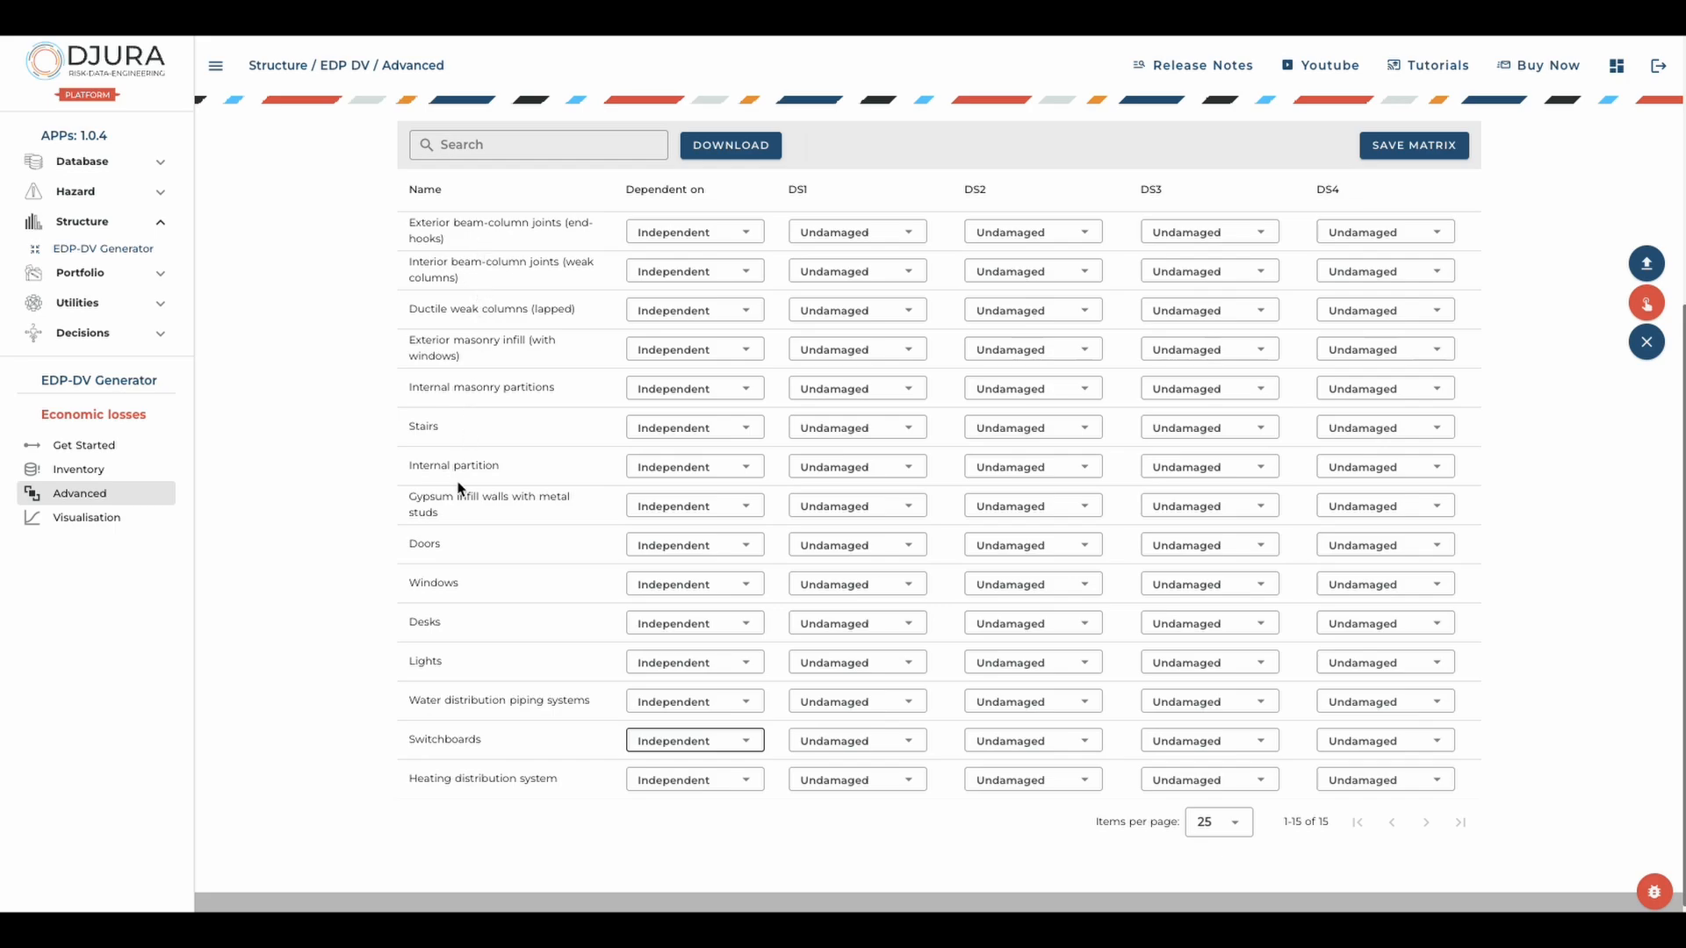
pyautogui.click(683, 743)
pyautogui.scroll(-5, 740, 629)
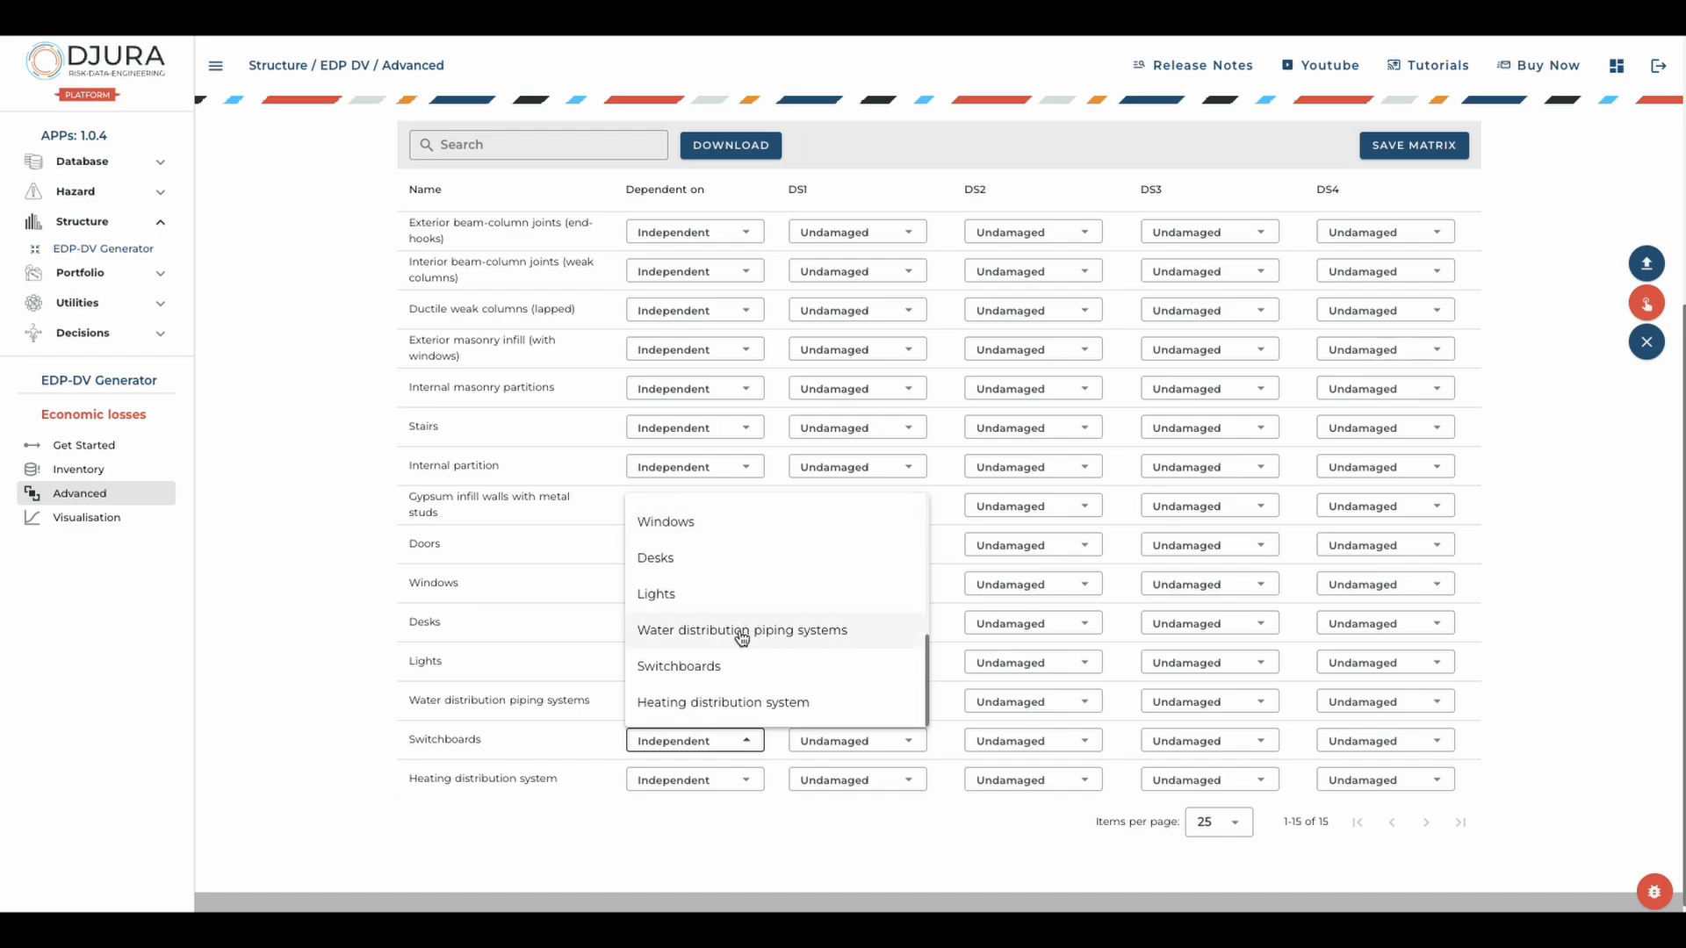
pyautogui.click(740, 631)
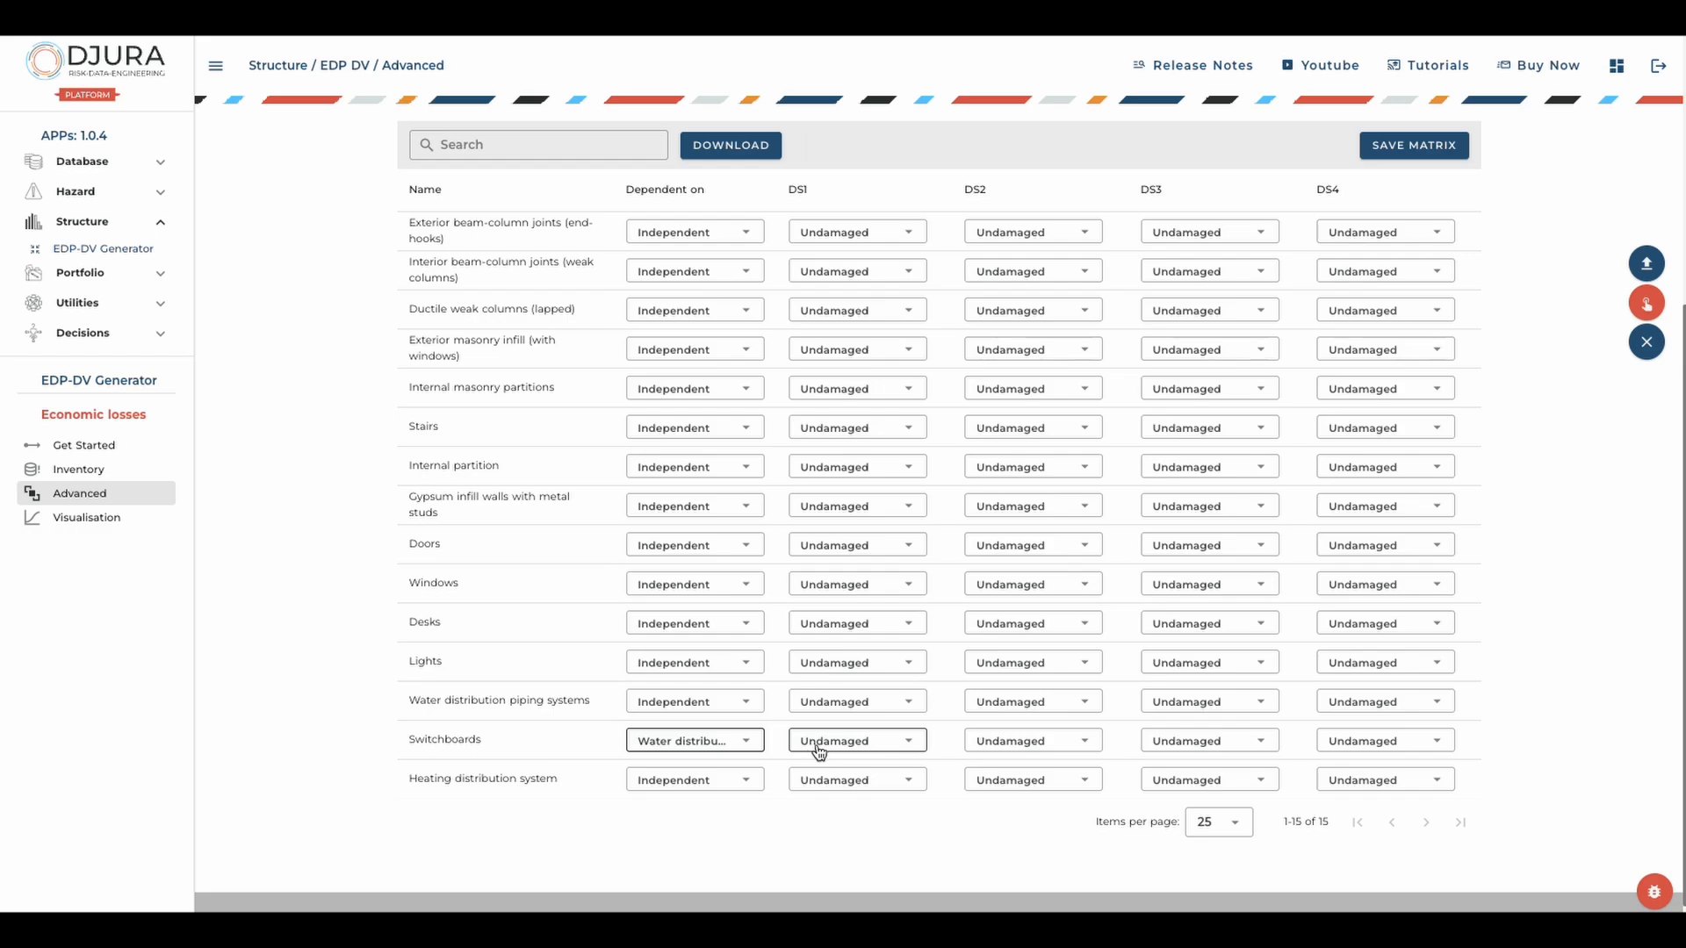
pyautogui.click(865, 748)
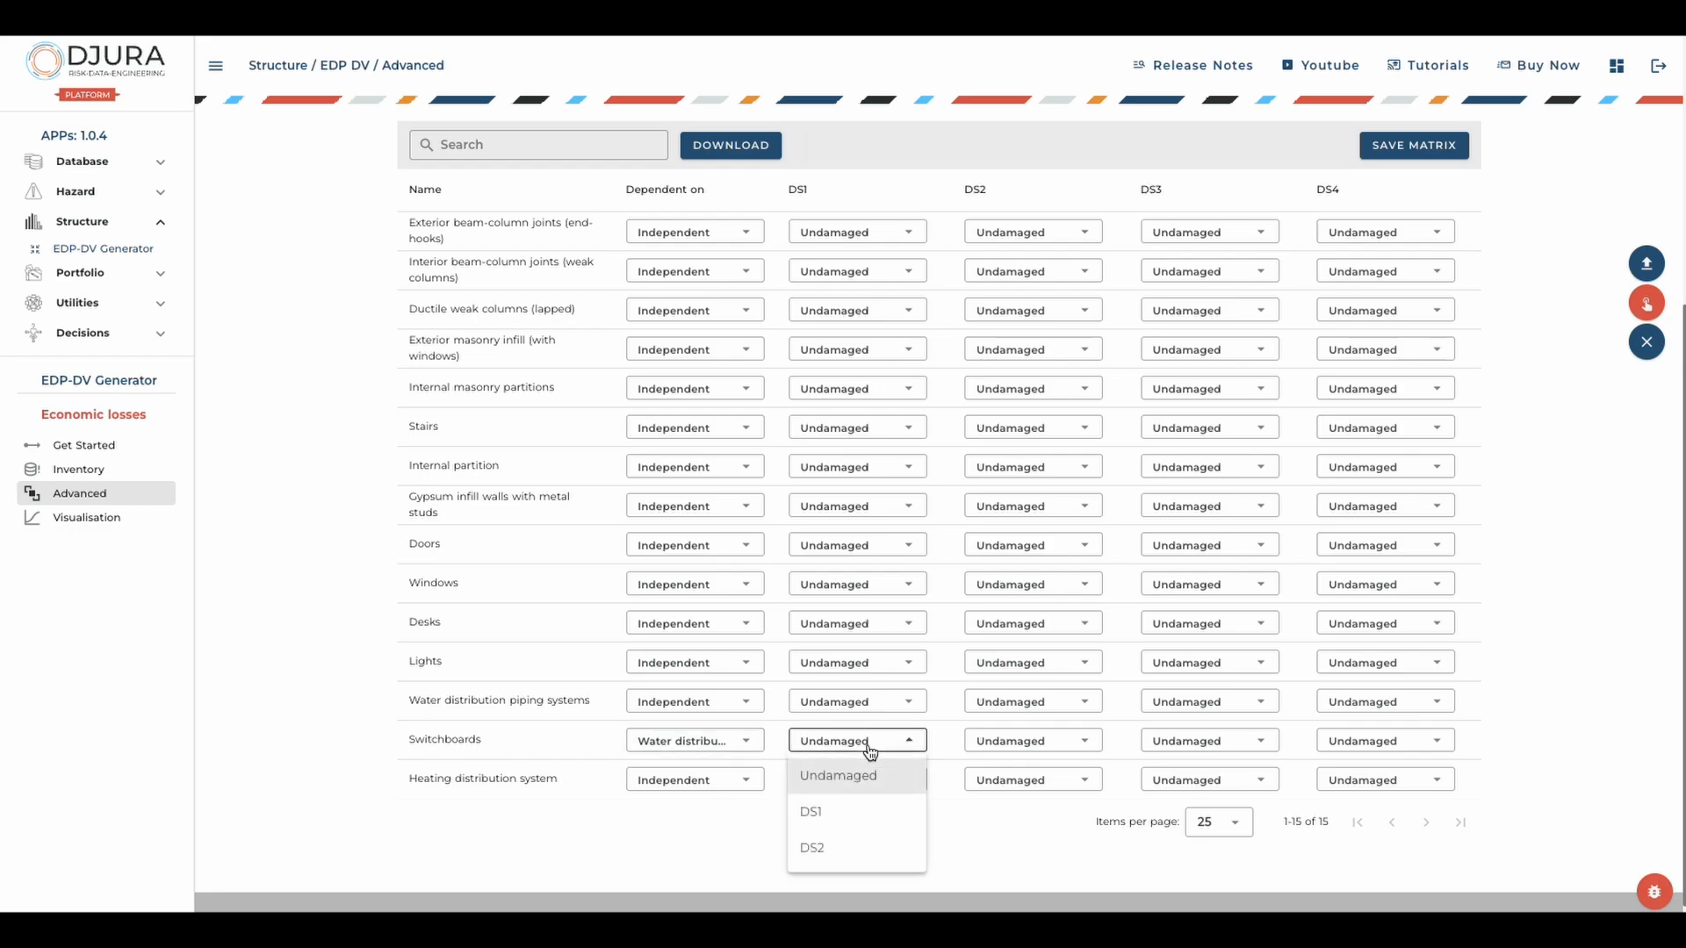
pyautogui.click(841, 850)
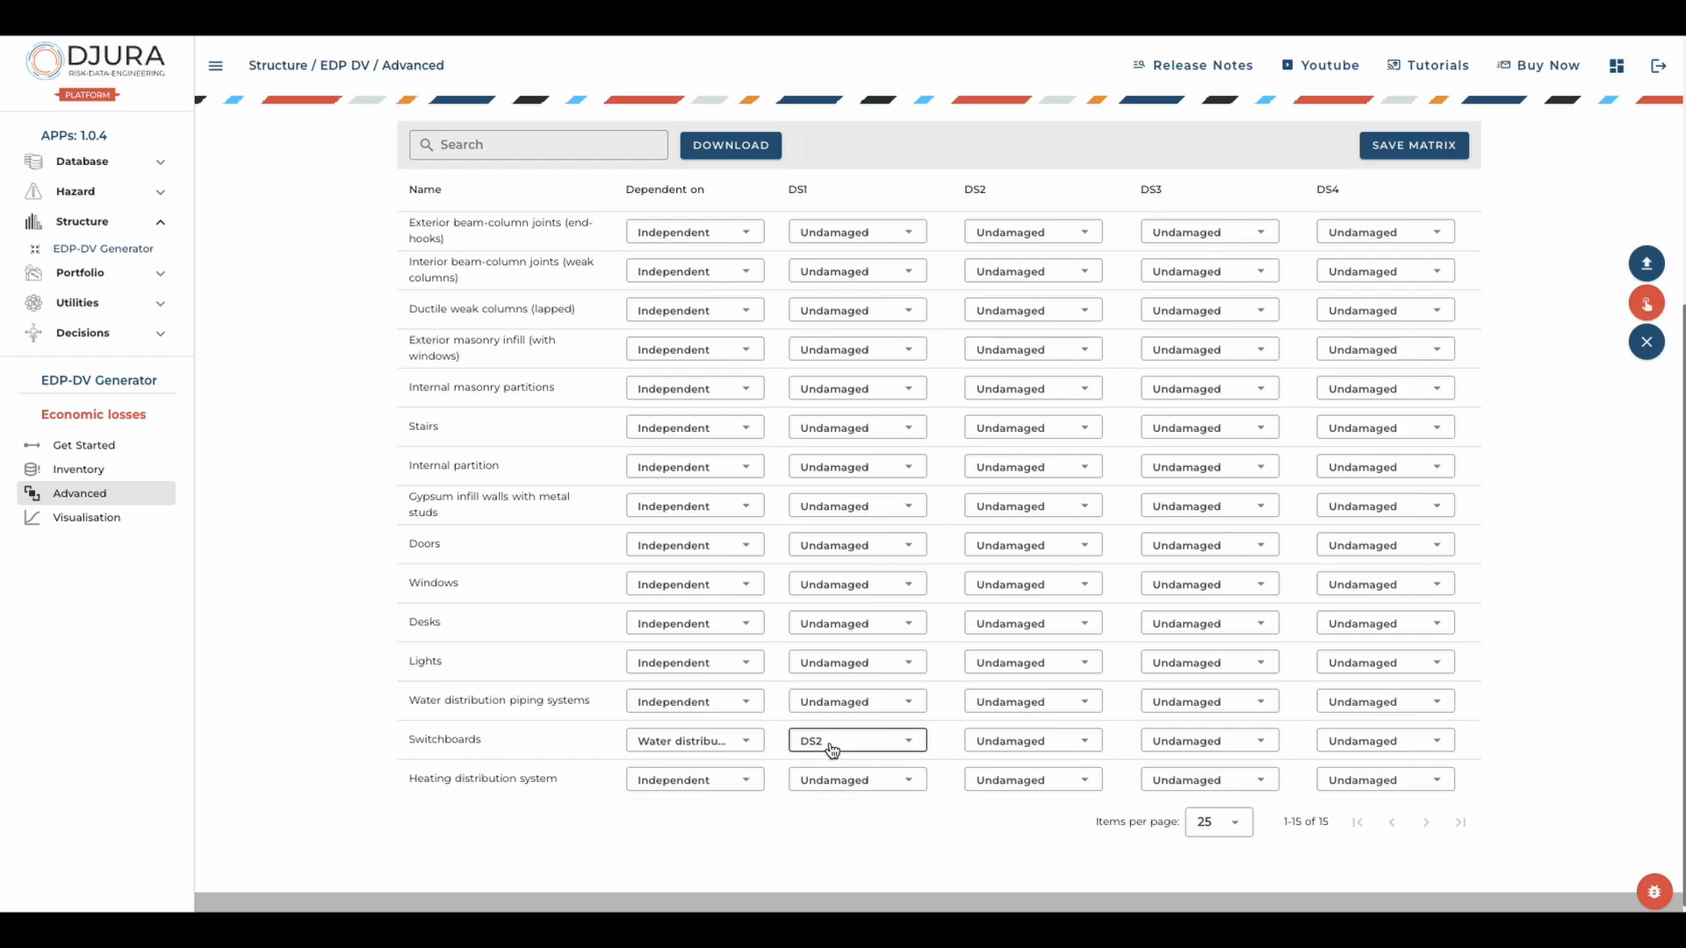
pyautogui.click(1395, 145)
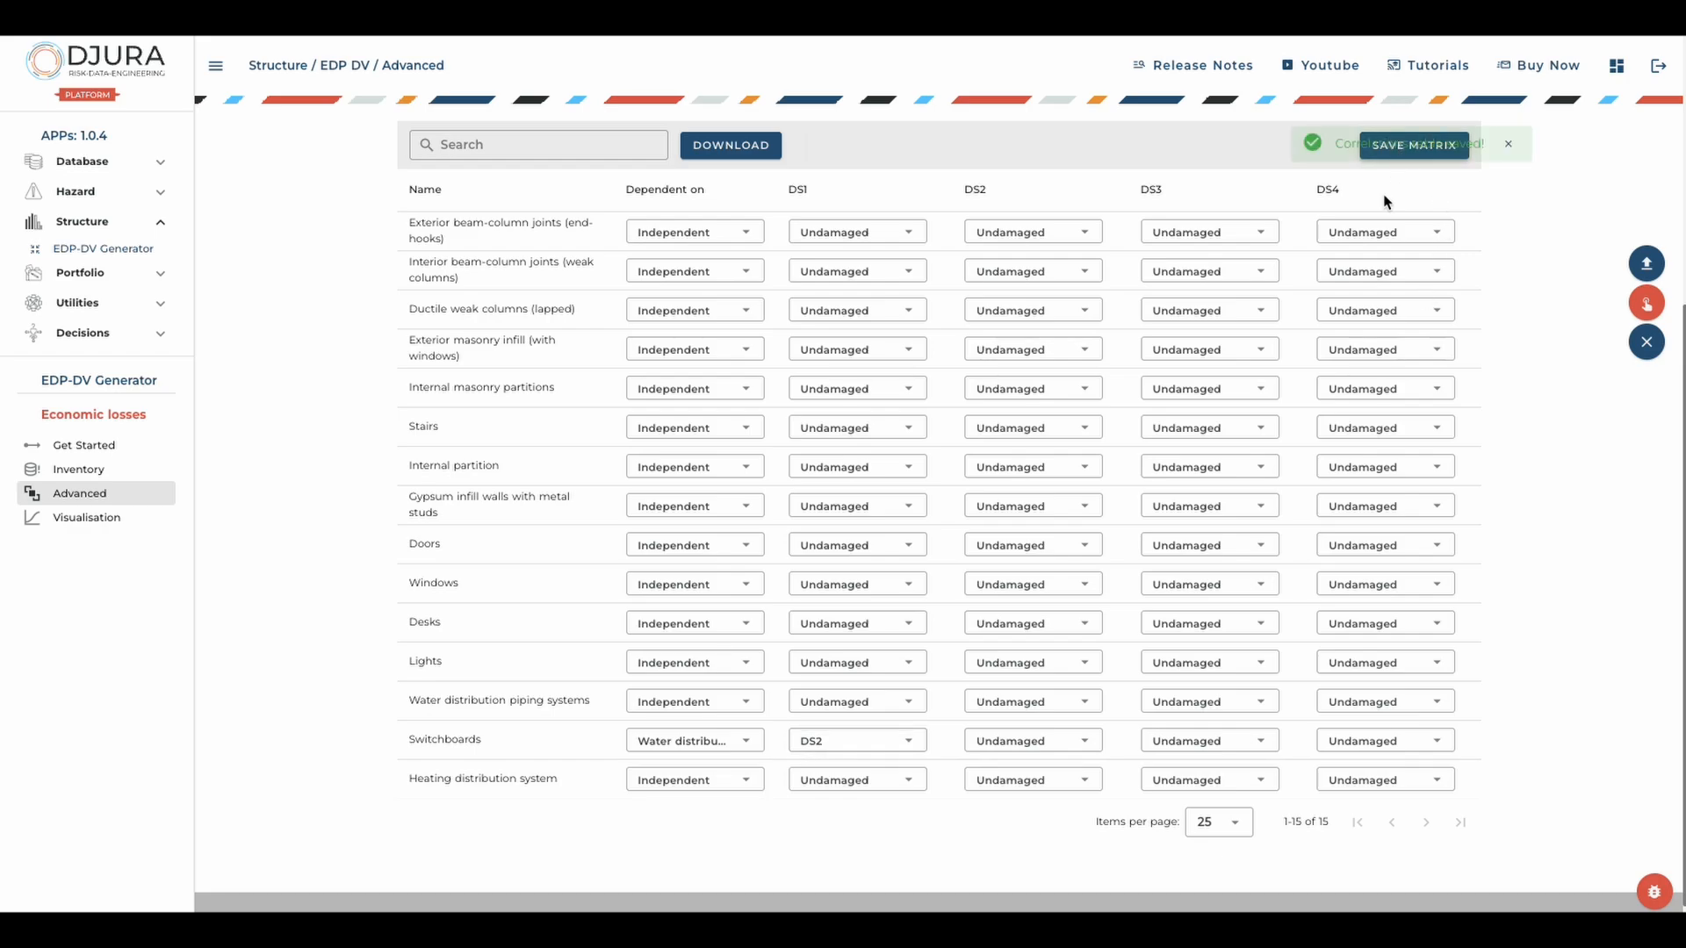
# Open the advanced input settings and set the number of Monte Carlo realizations to 50.
pyautogui.scroll(1, 1386, 200)
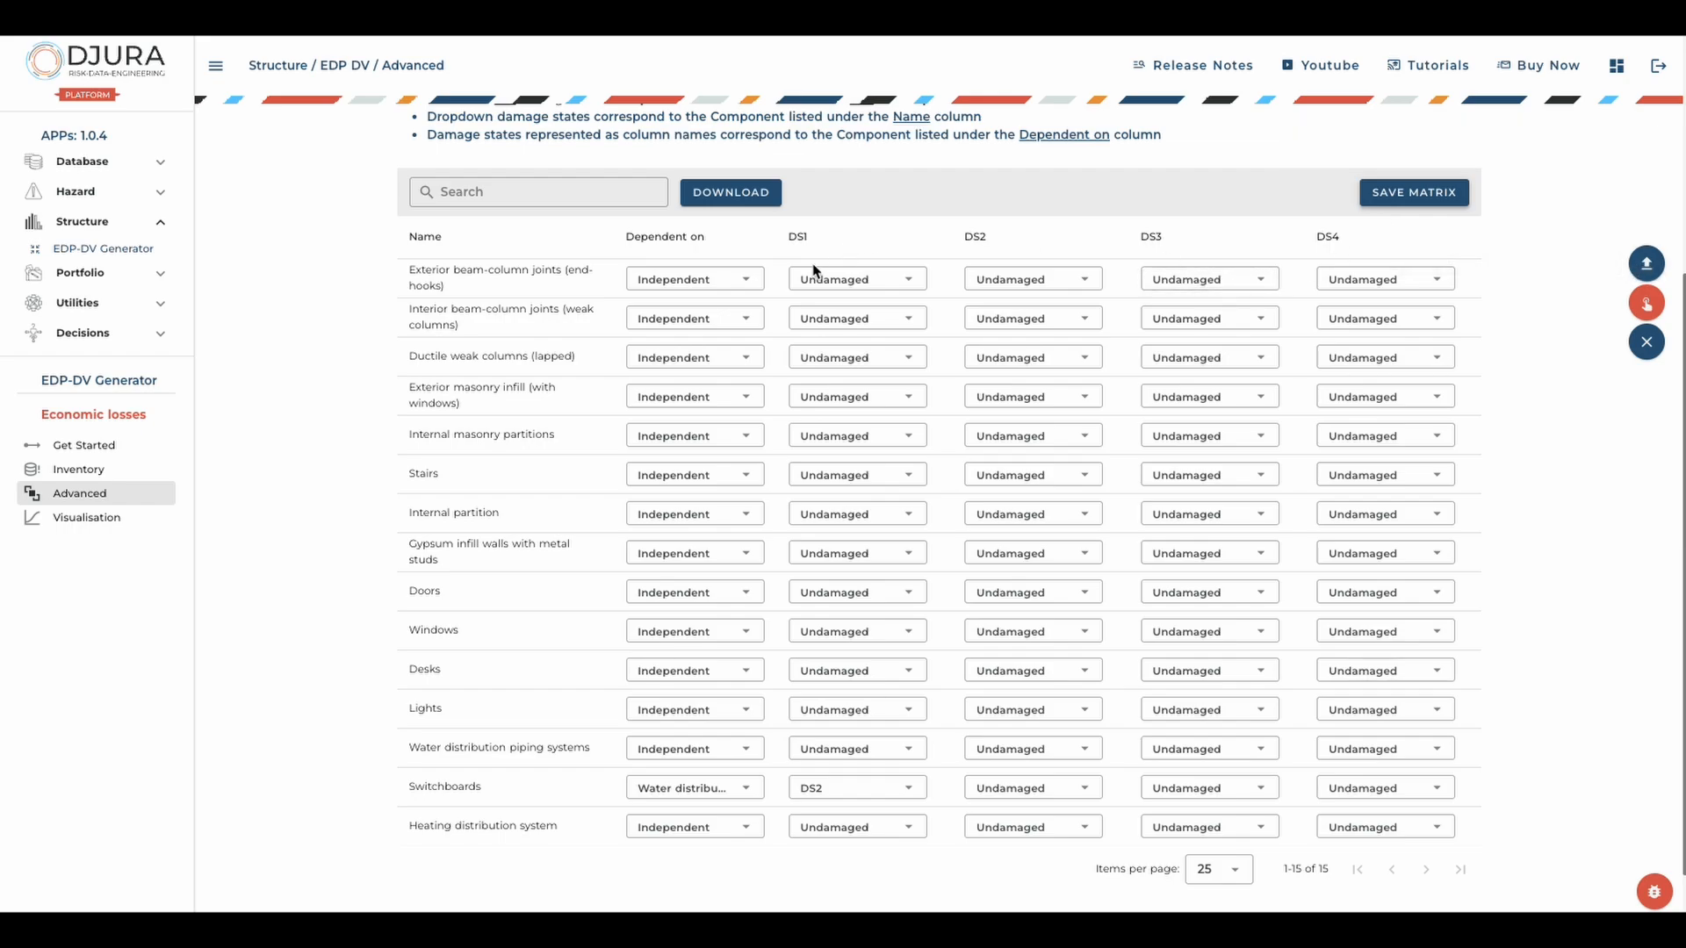
pyautogui.scroll(-3, 840, 408)
pyautogui.scroll(5, 841, 409)
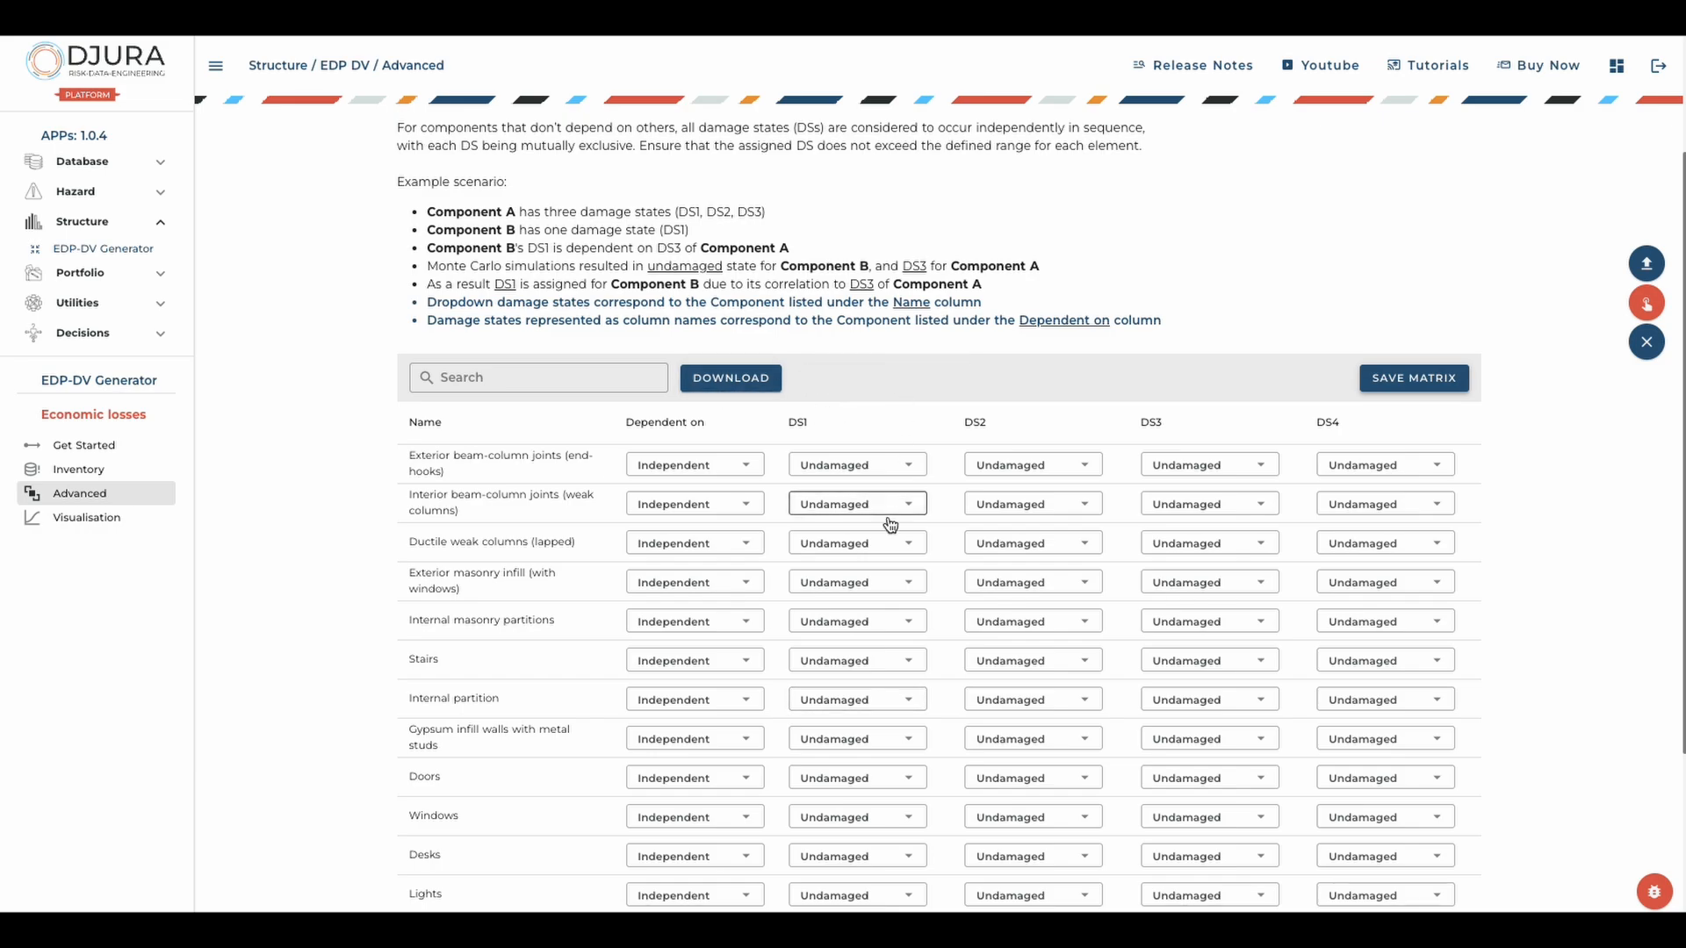
pyautogui.scroll(-5, 900, 505)
pyautogui.scroll(2, 891, 524)
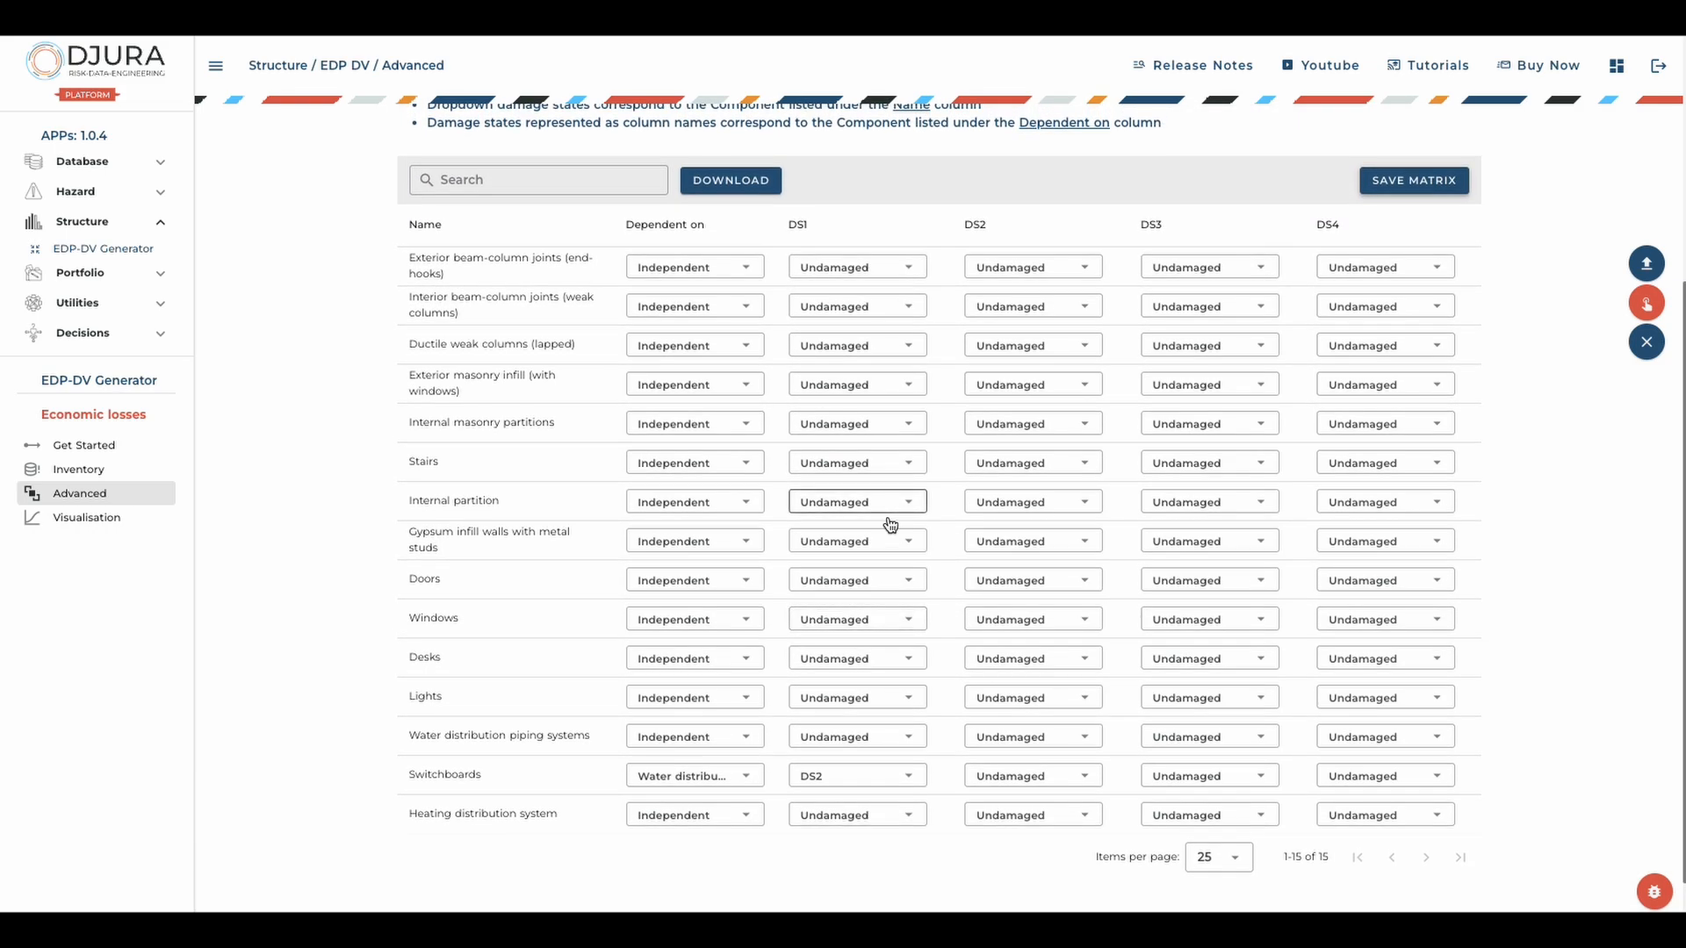
pyautogui.scroll(6, 891, 525)
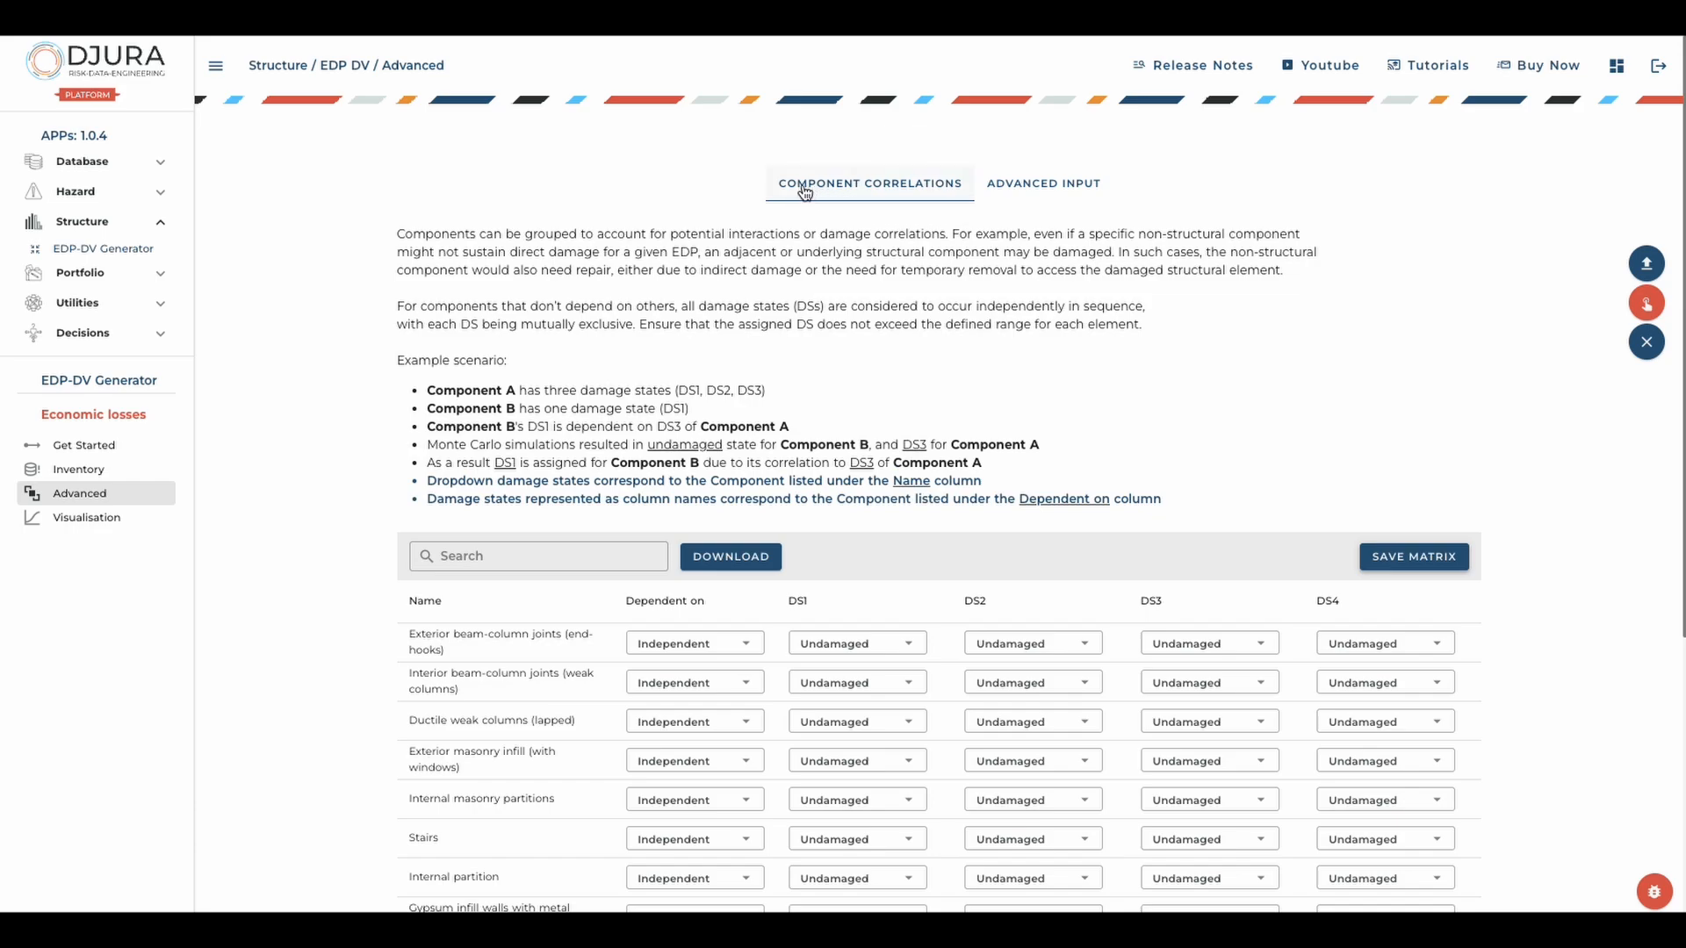
pyautogui.click(1032, 202)
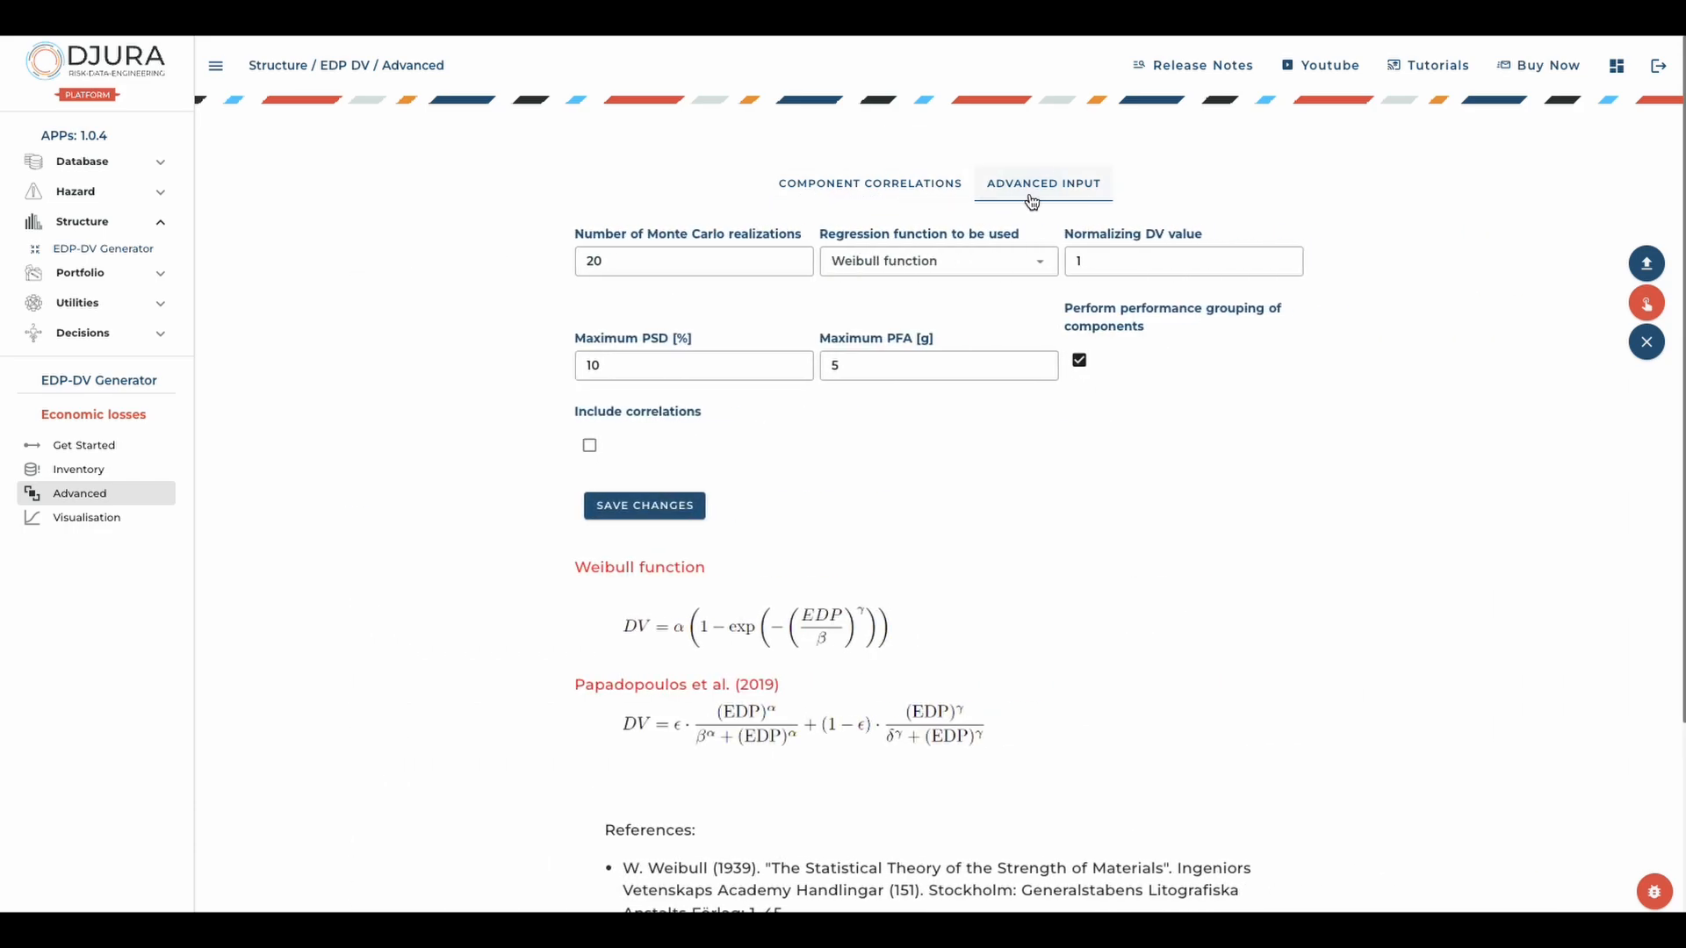
pyautogui.scroll(-1, 938, 468)
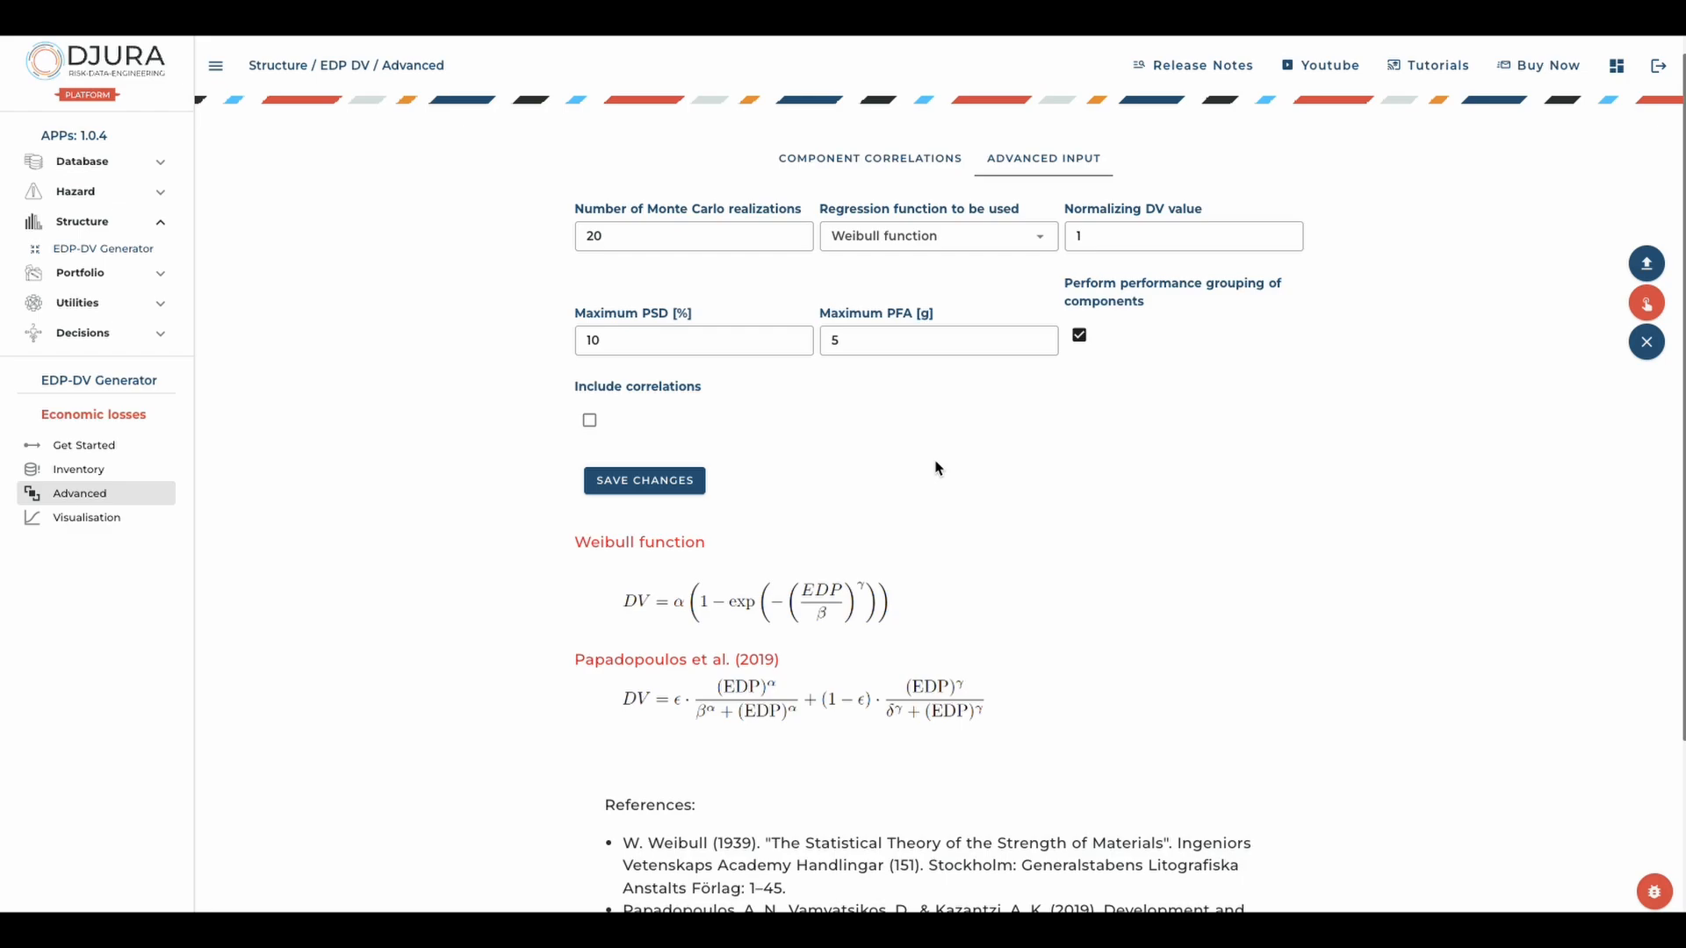
pyautogui.click(689, 245)
# Try Papadopoulos et al. (2019) as the regression function, and set it back to Weibull function.
pyautogui.click(922, 245)
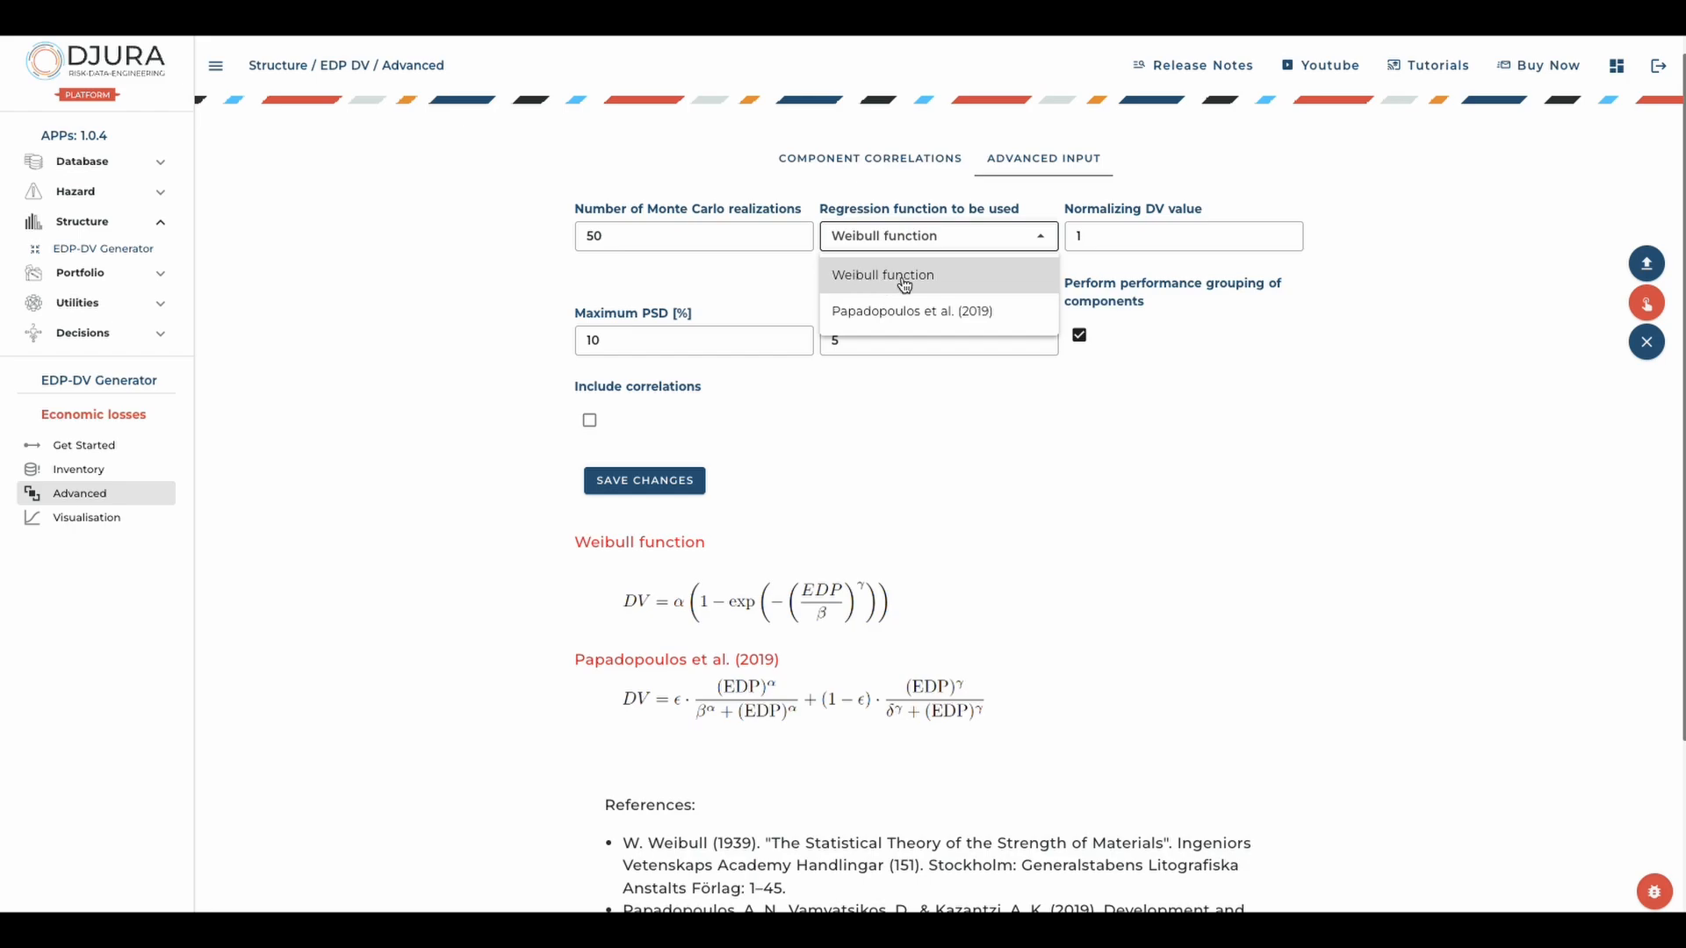
pyautogui.click(629, 612)
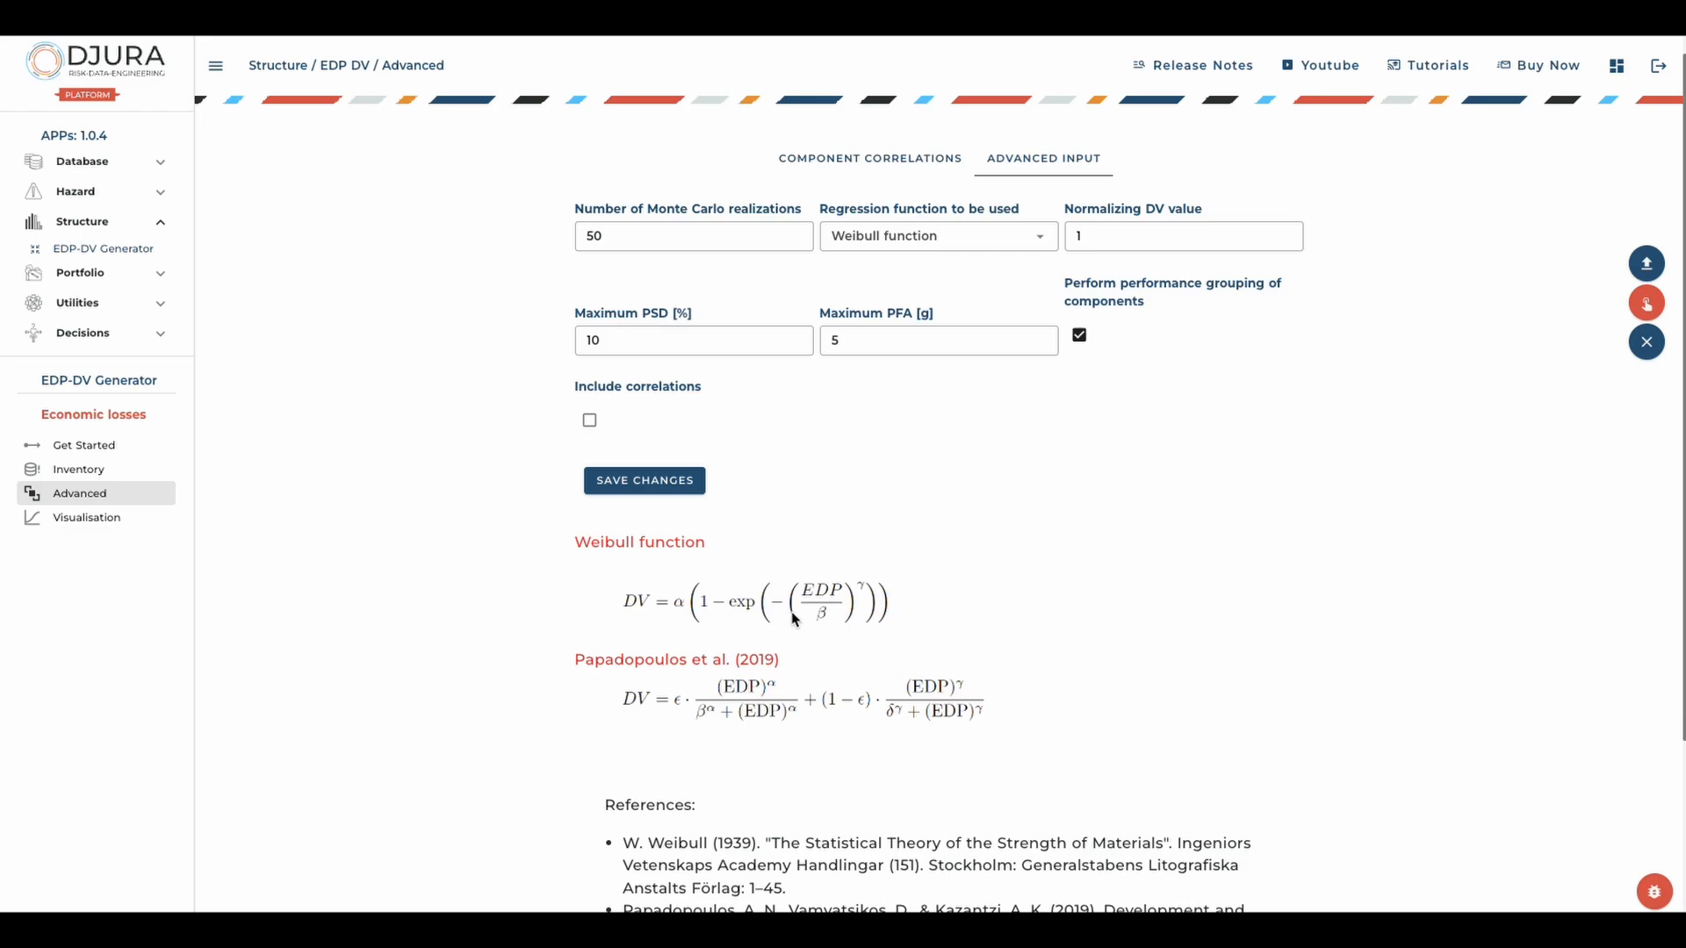
pyautogui.click(1027, 235)
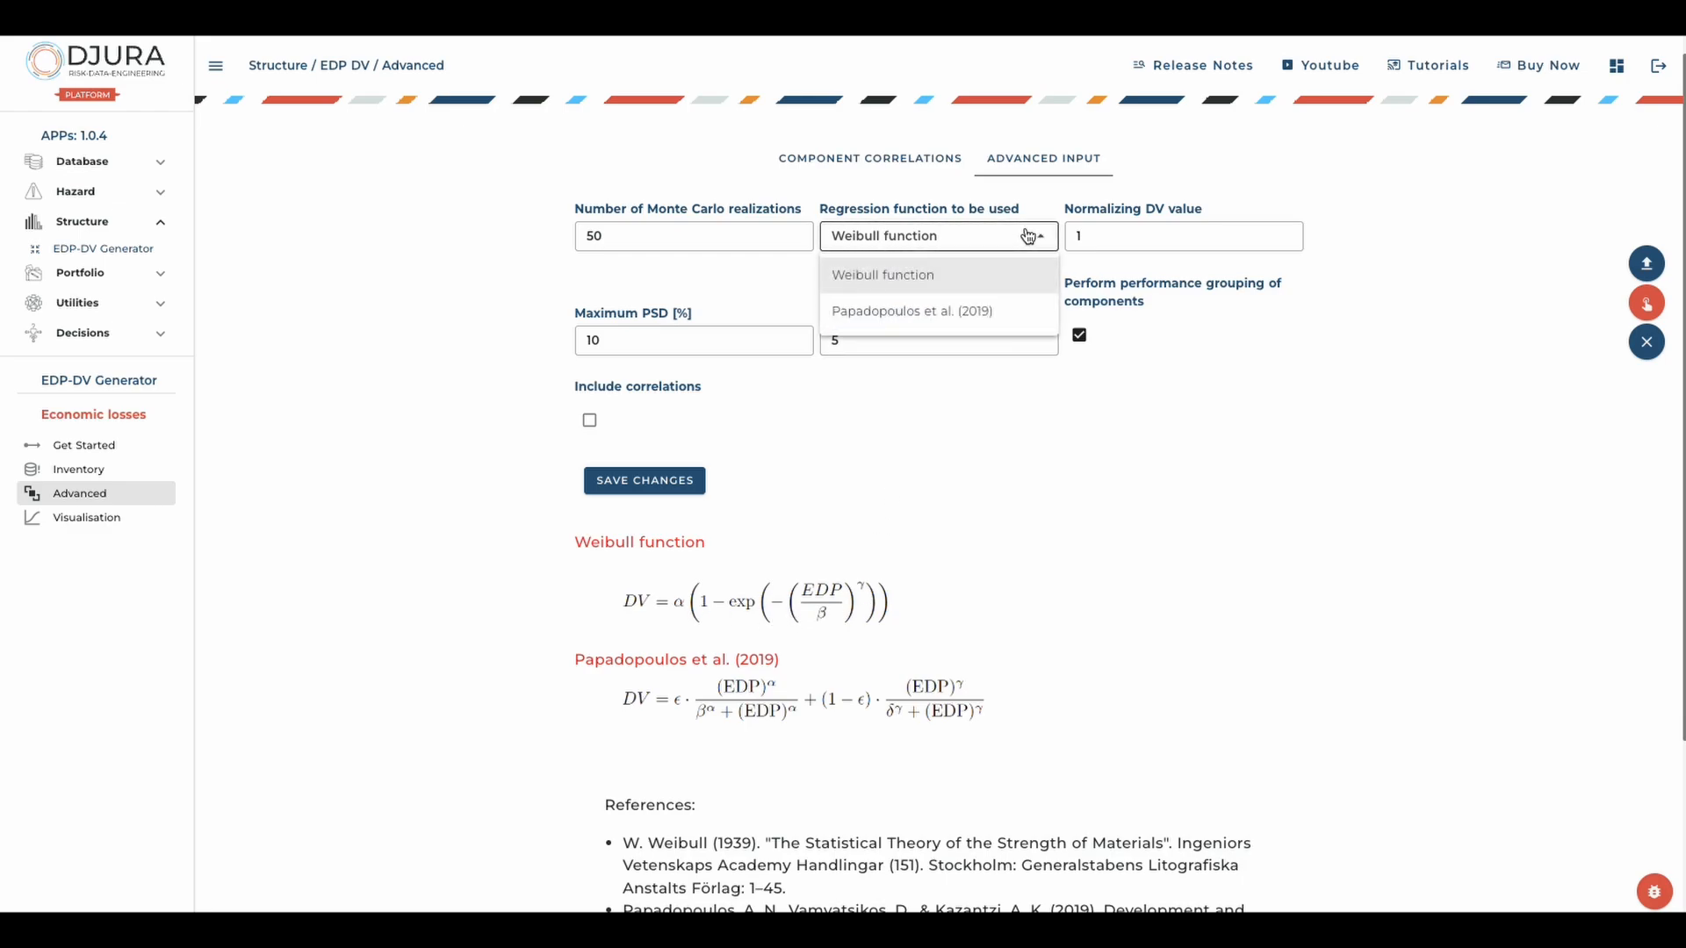
pyautogui.click(933, 312)
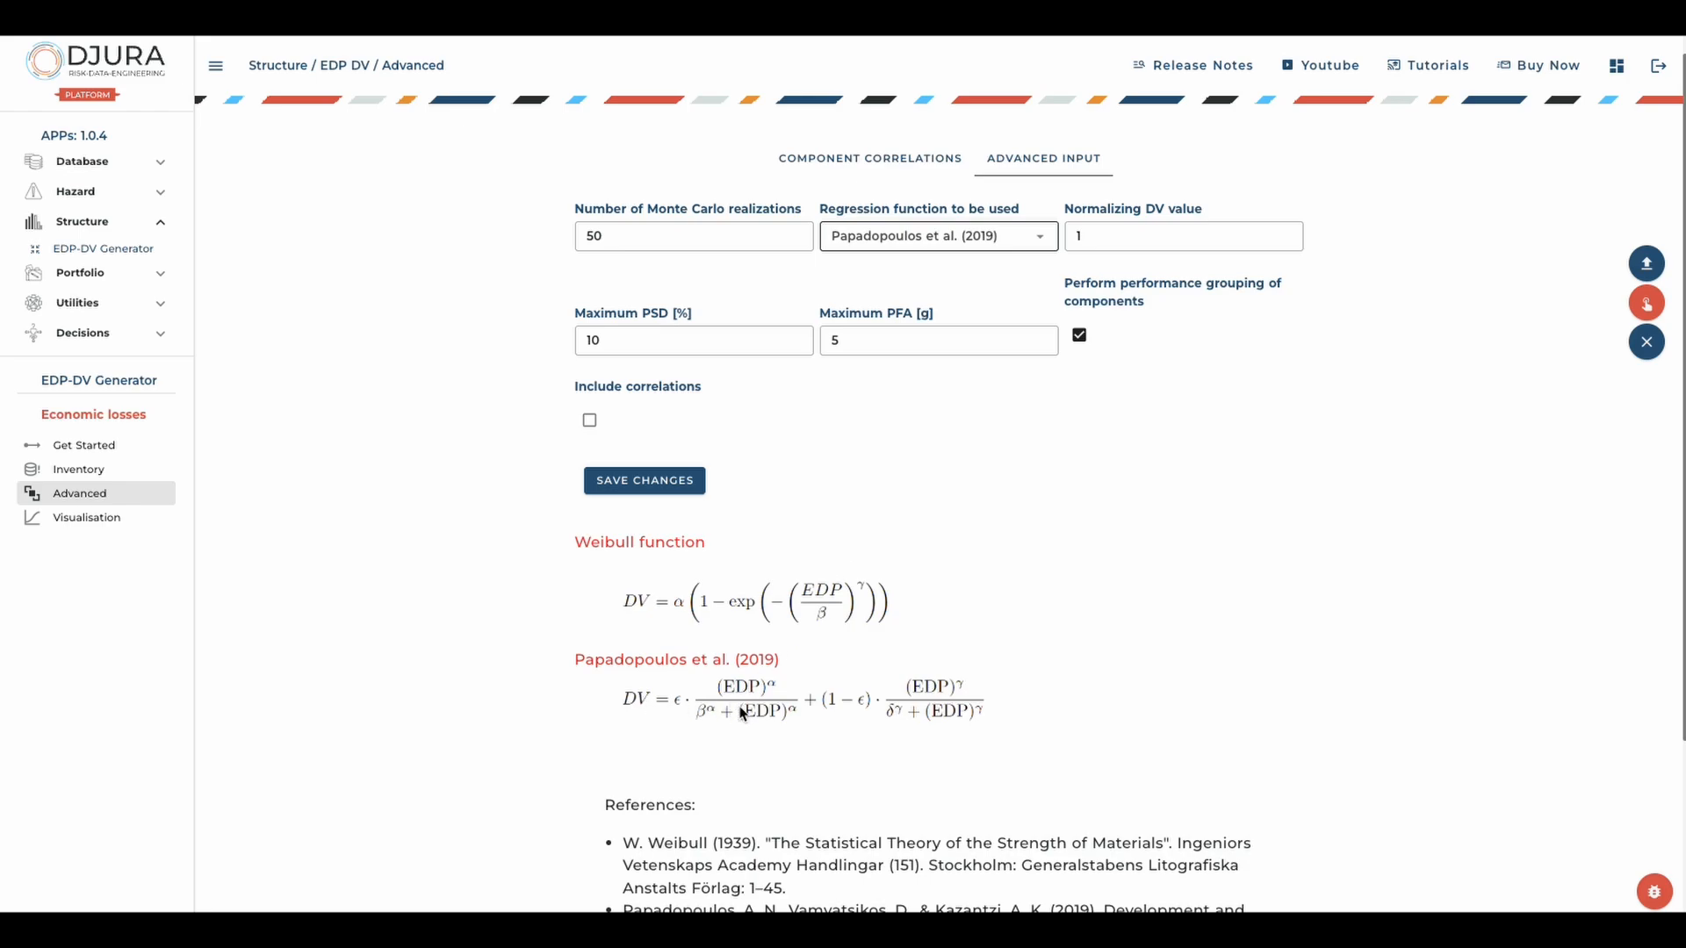
pyautogui.scroll(-1, 742, 713)
pyautogui.scroll(1, 742, 713)
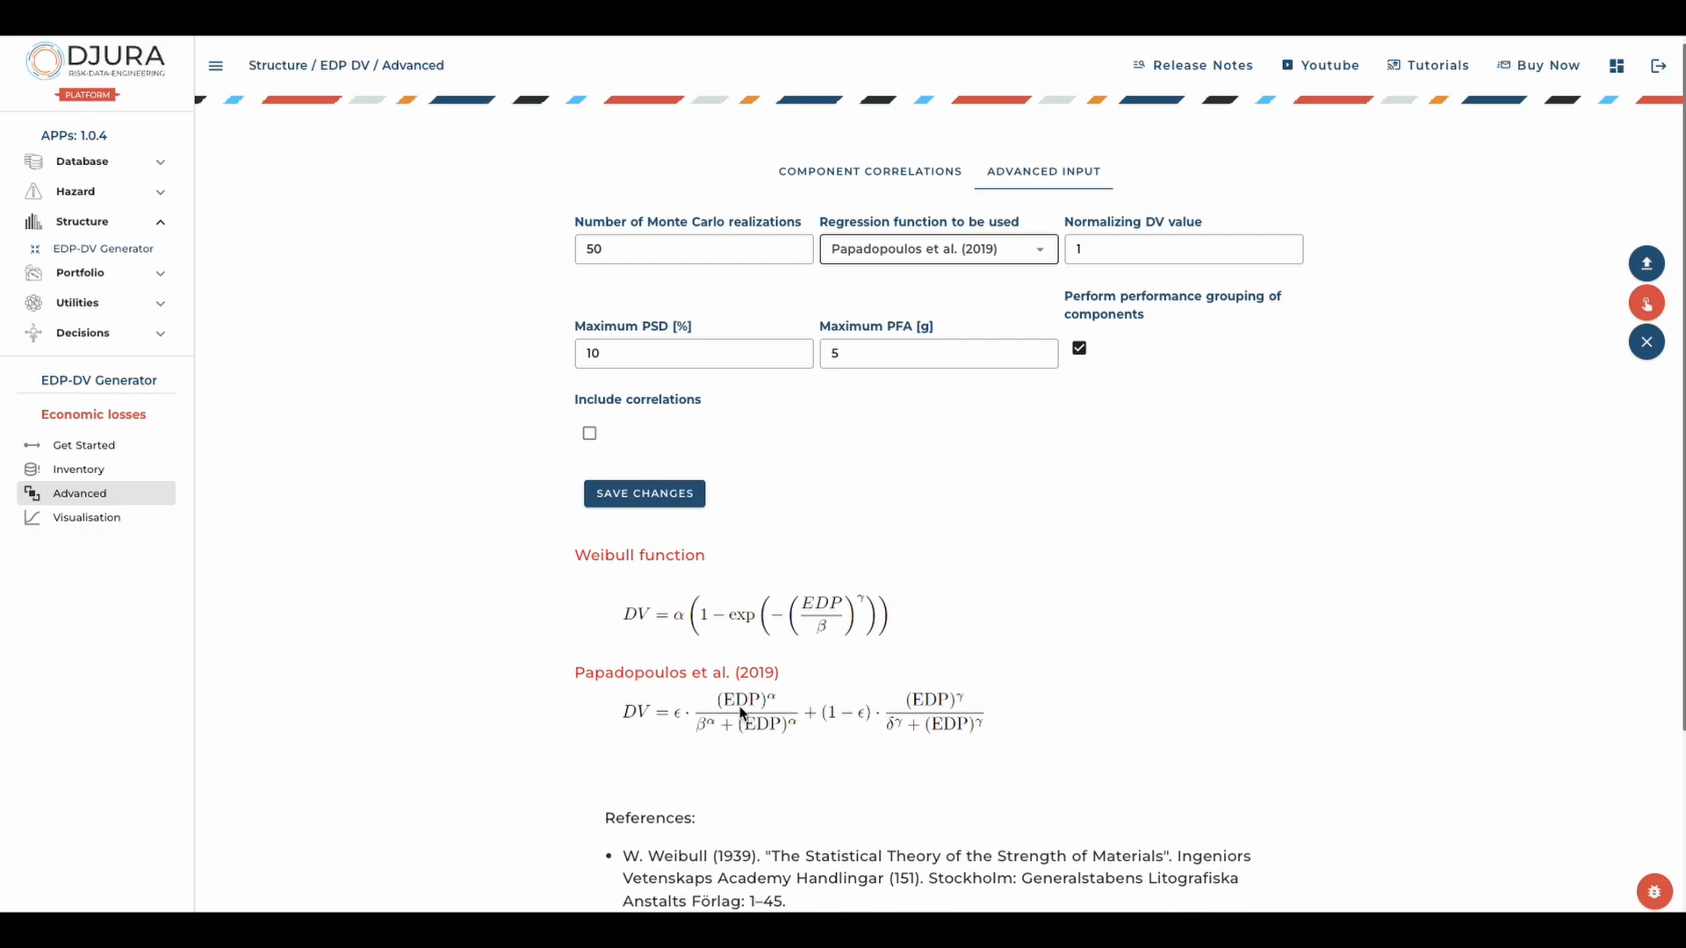
pyautogui.click(1028, 252)
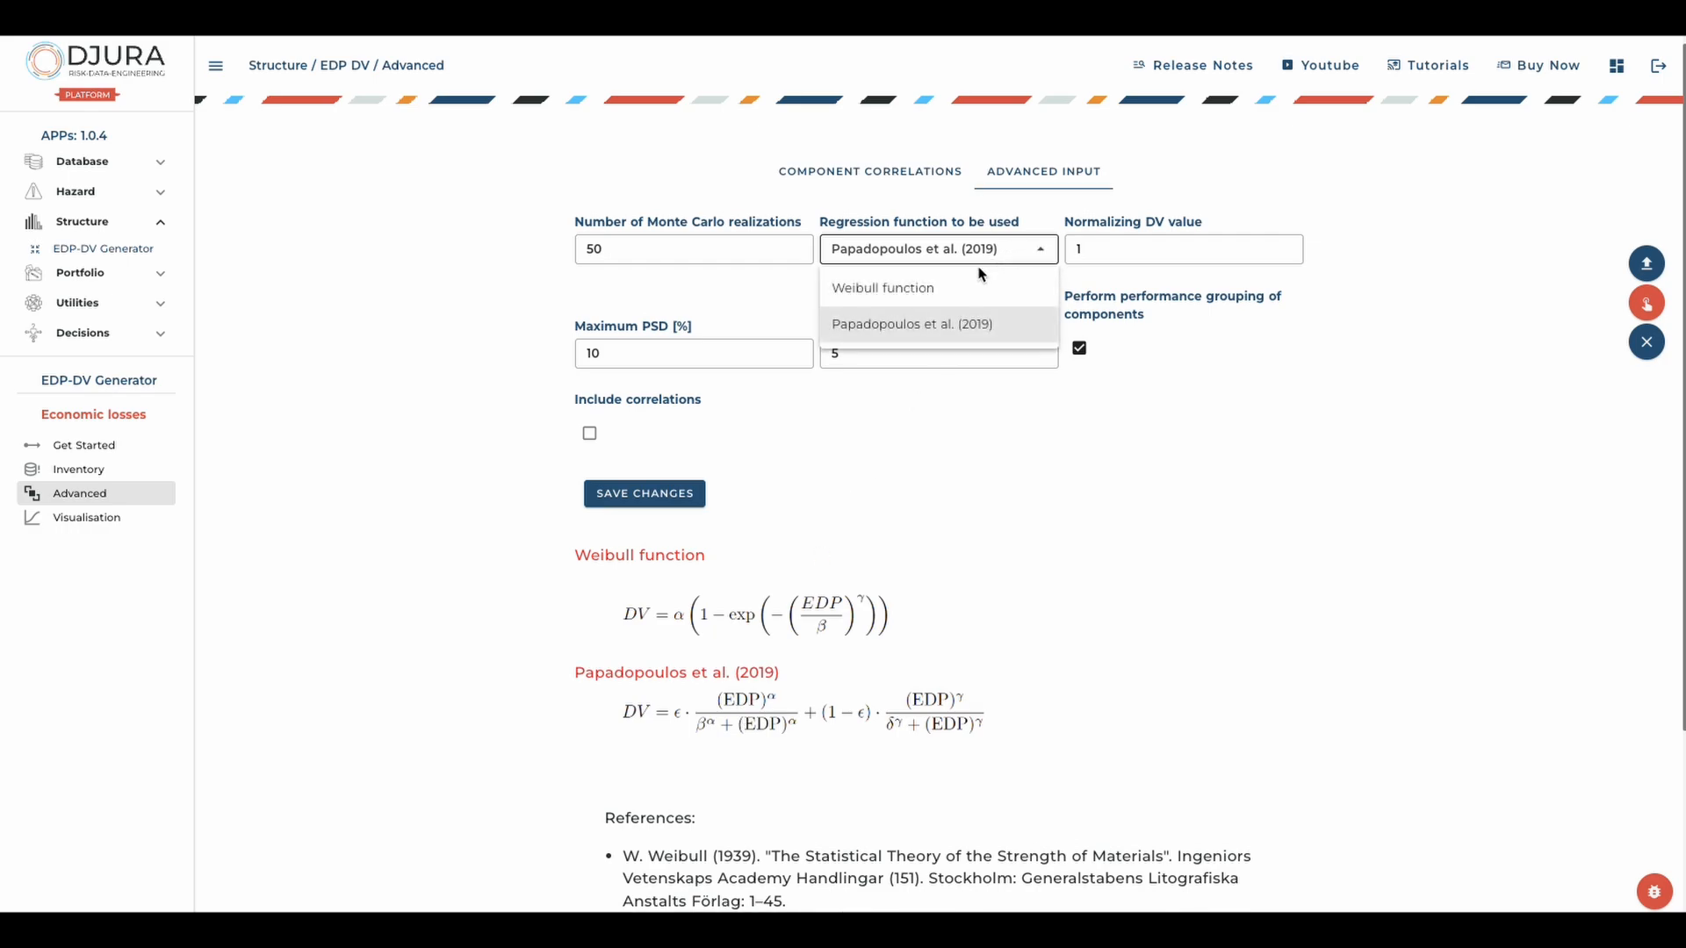
pyautogui.click(949, 286)
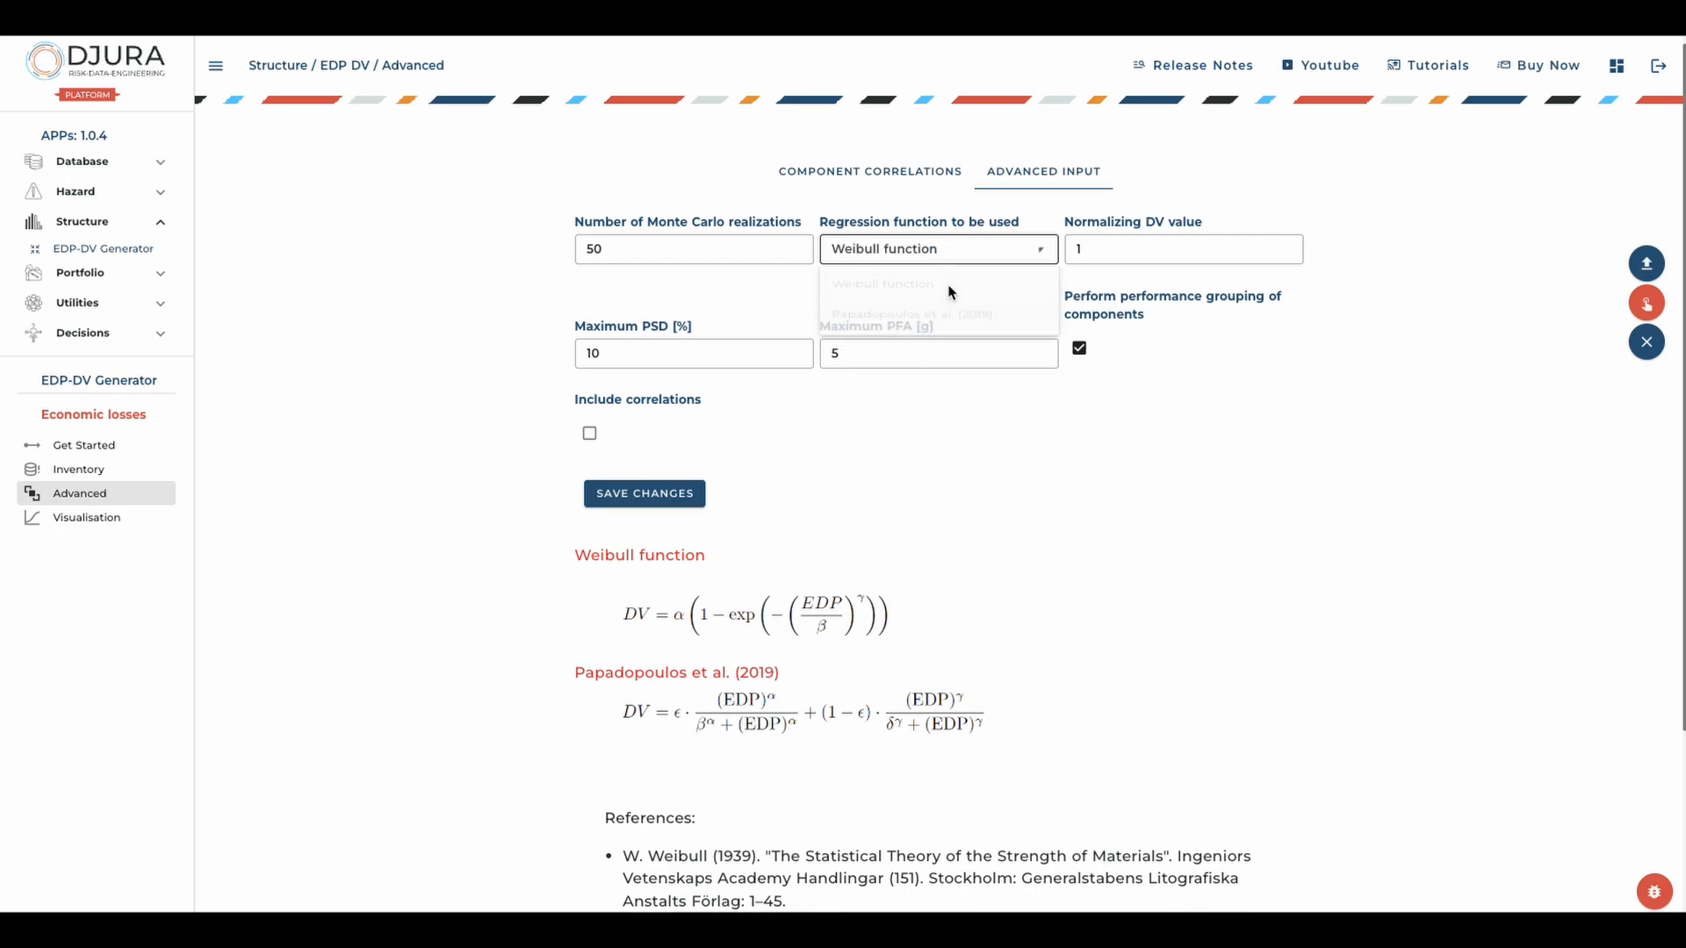
# Review the normalizing DV value and maximum PSD and PFA, enable Include correlations, and save the advanced input changes.
pyautogui.click(1115, 250)
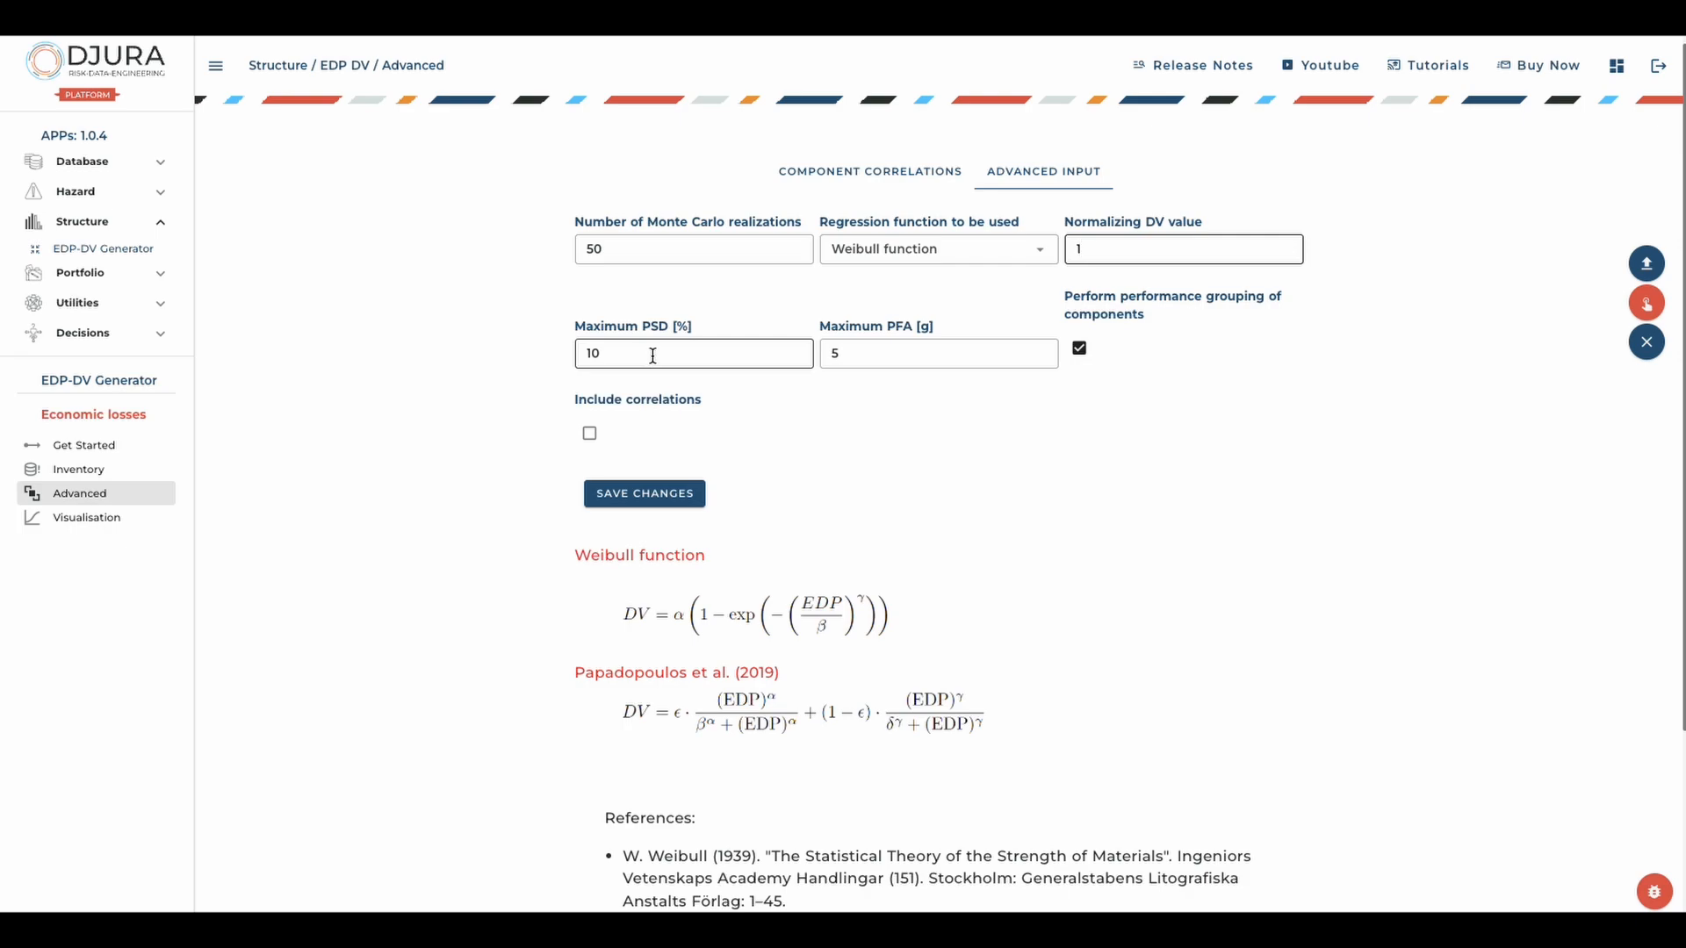
pyautogui.click(624, 354)
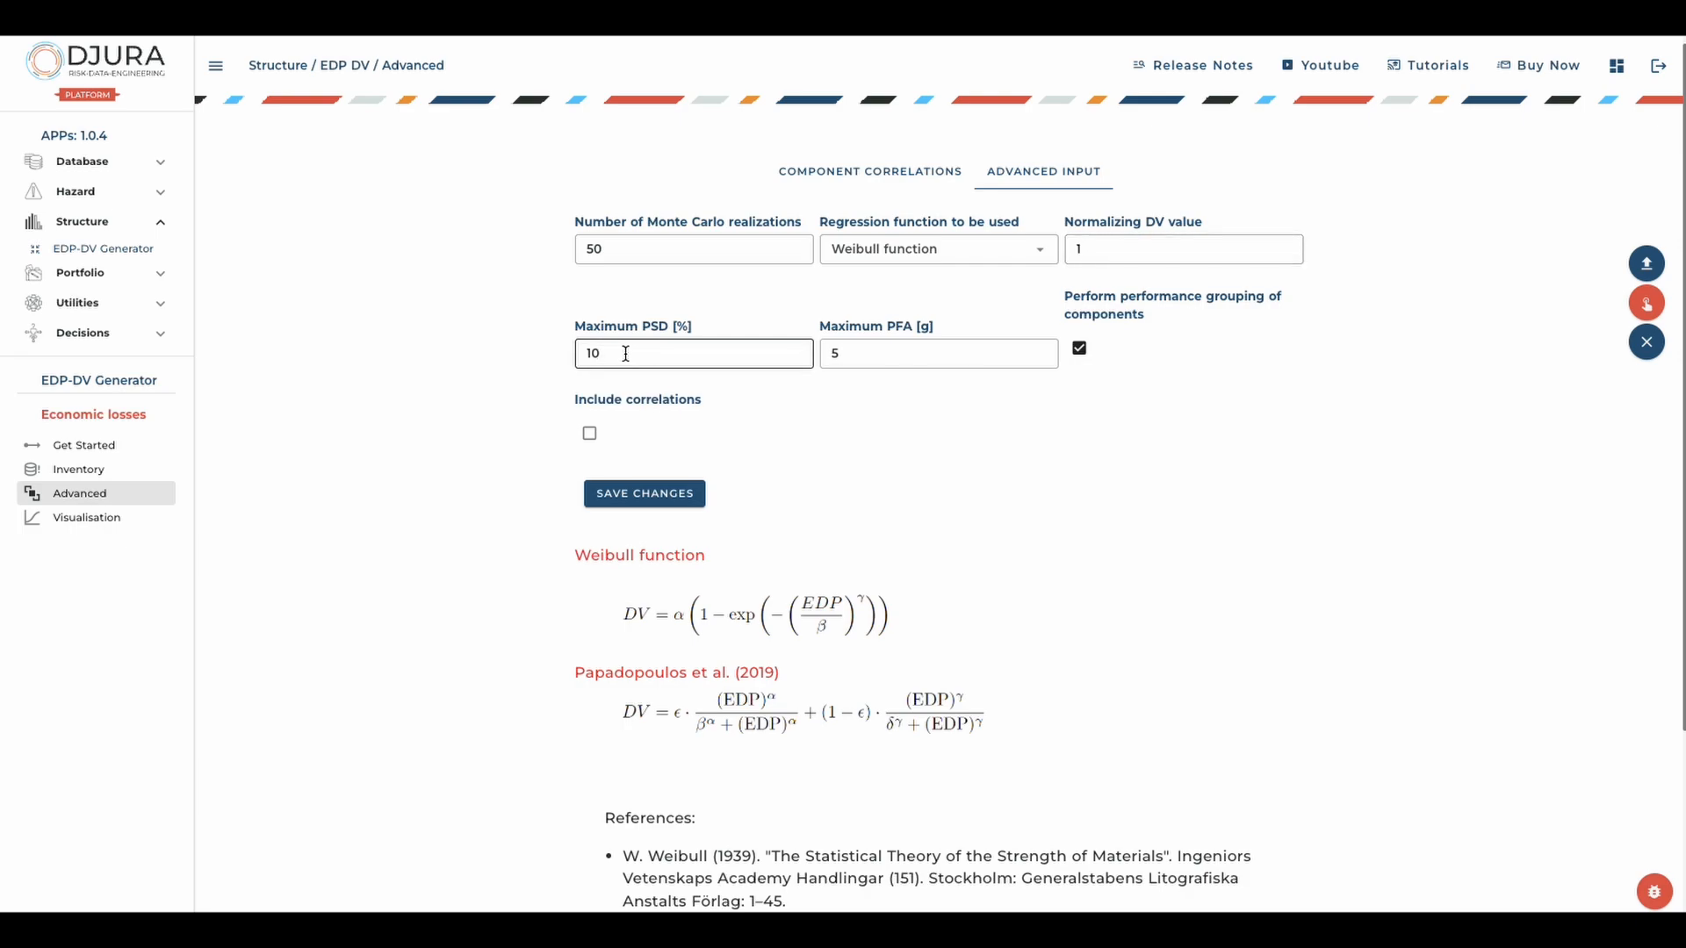
pyautogui.click(879, 350)
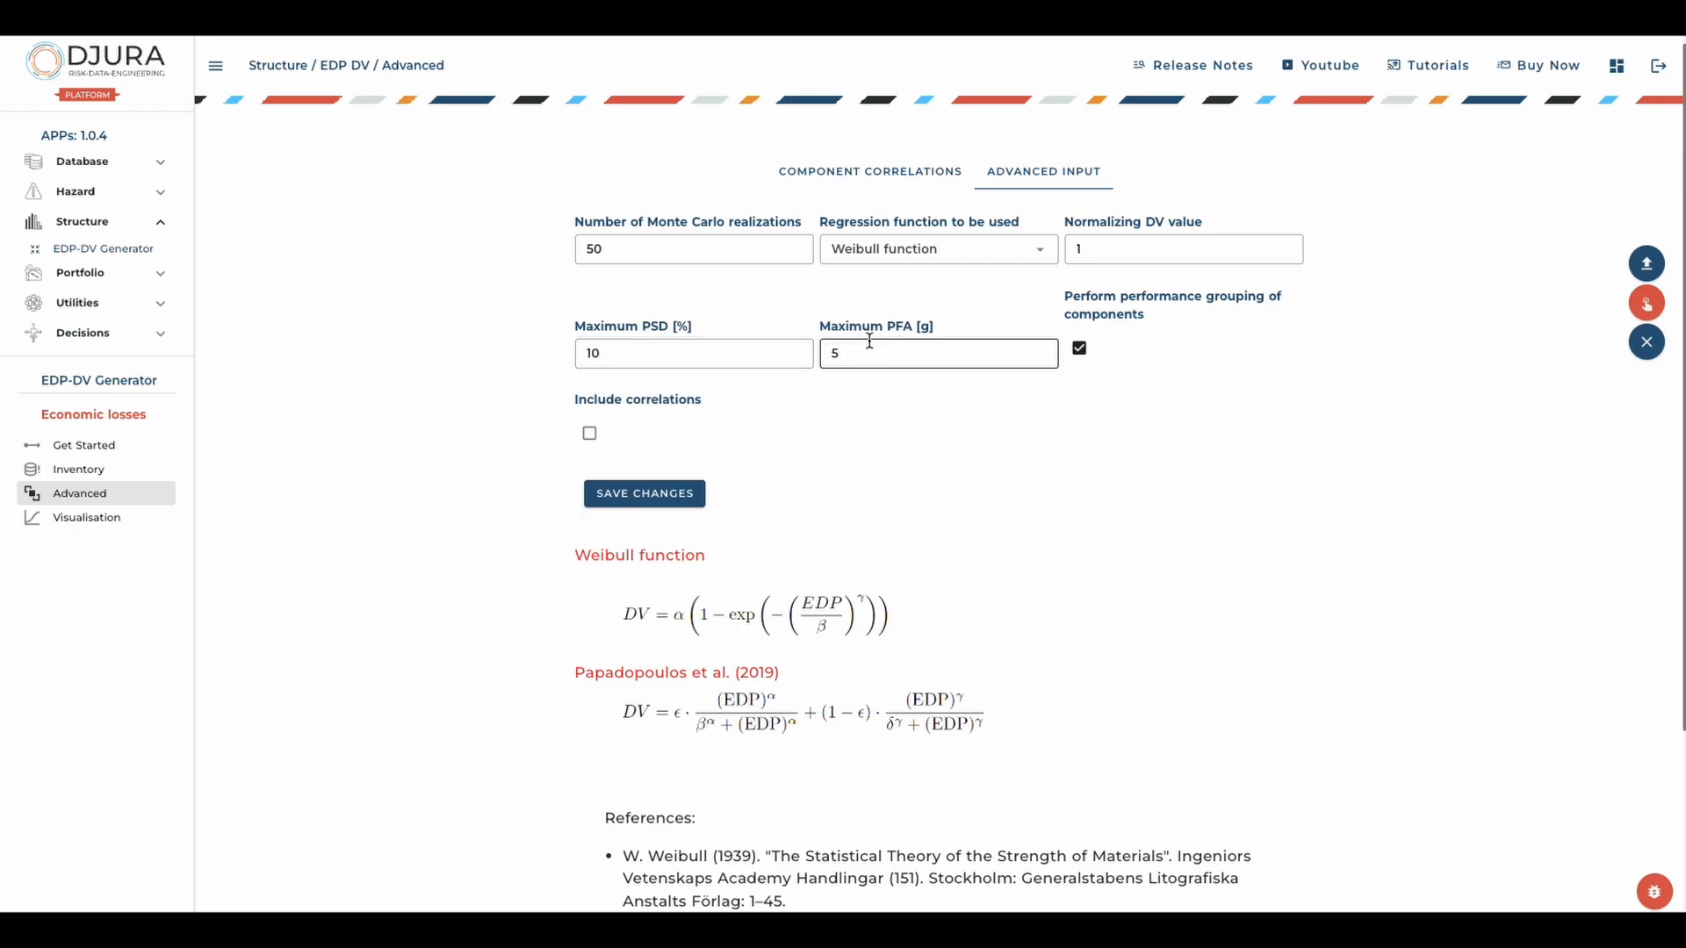
pyautogui.click(591, 437)
pyautogui.click(641, 497)
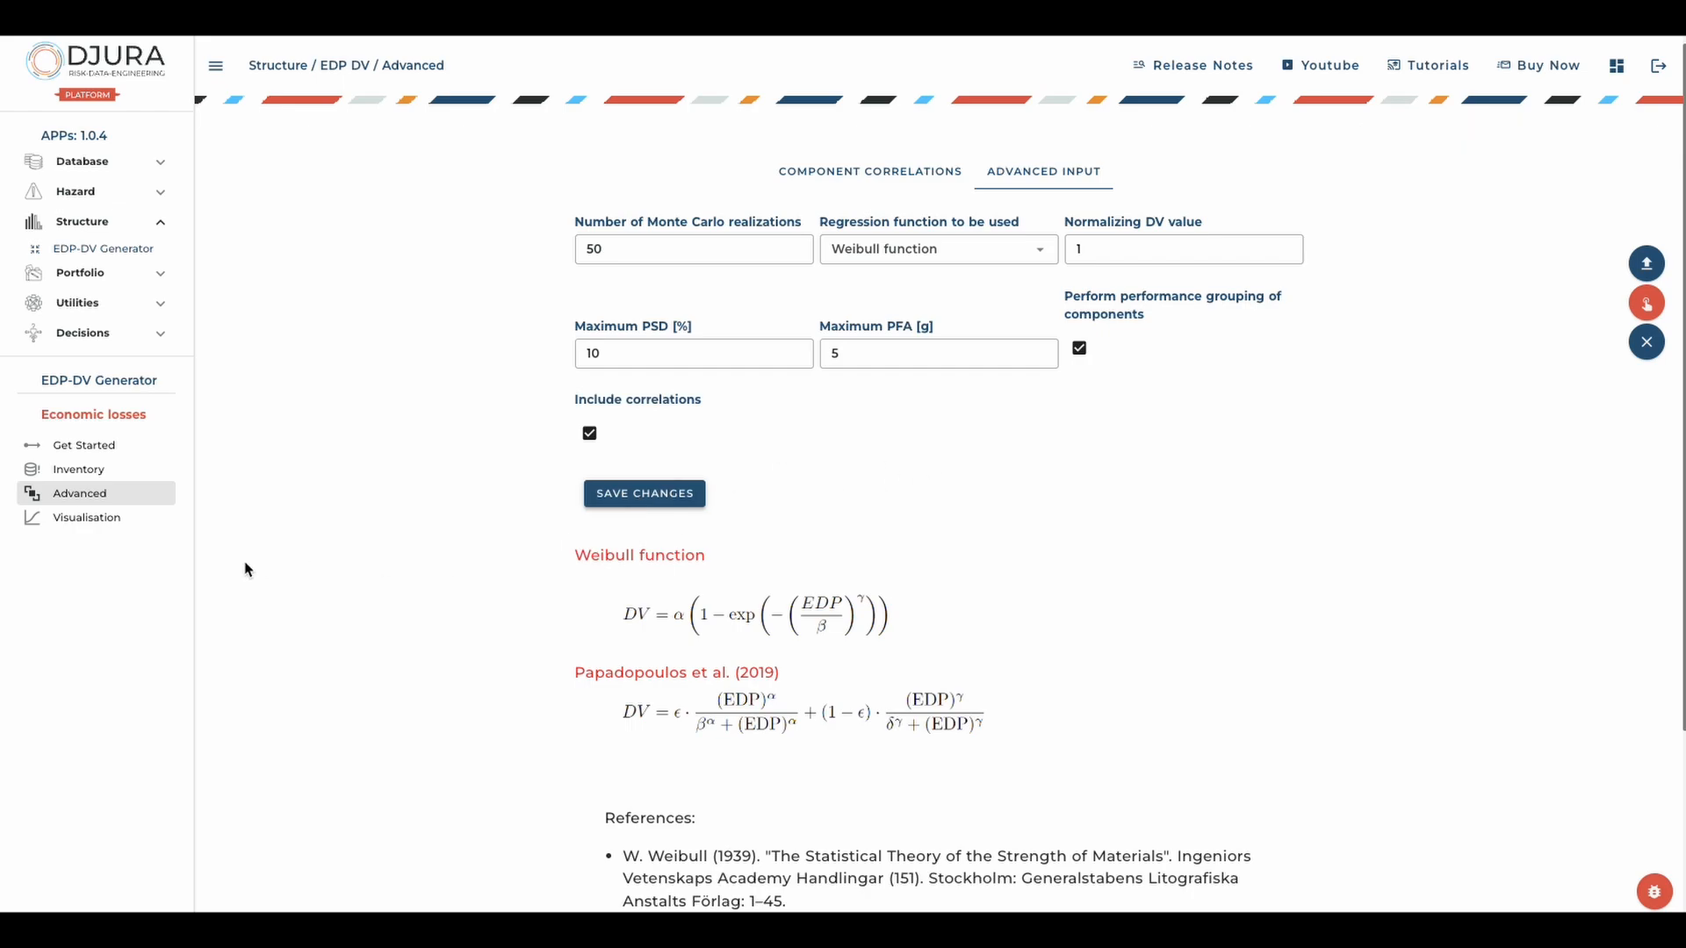
# Open the visualisation, run the EDP-DV Generator, and examine the loss curve of the 1 - S: PSD group.
pyautogui.click(76, 523)
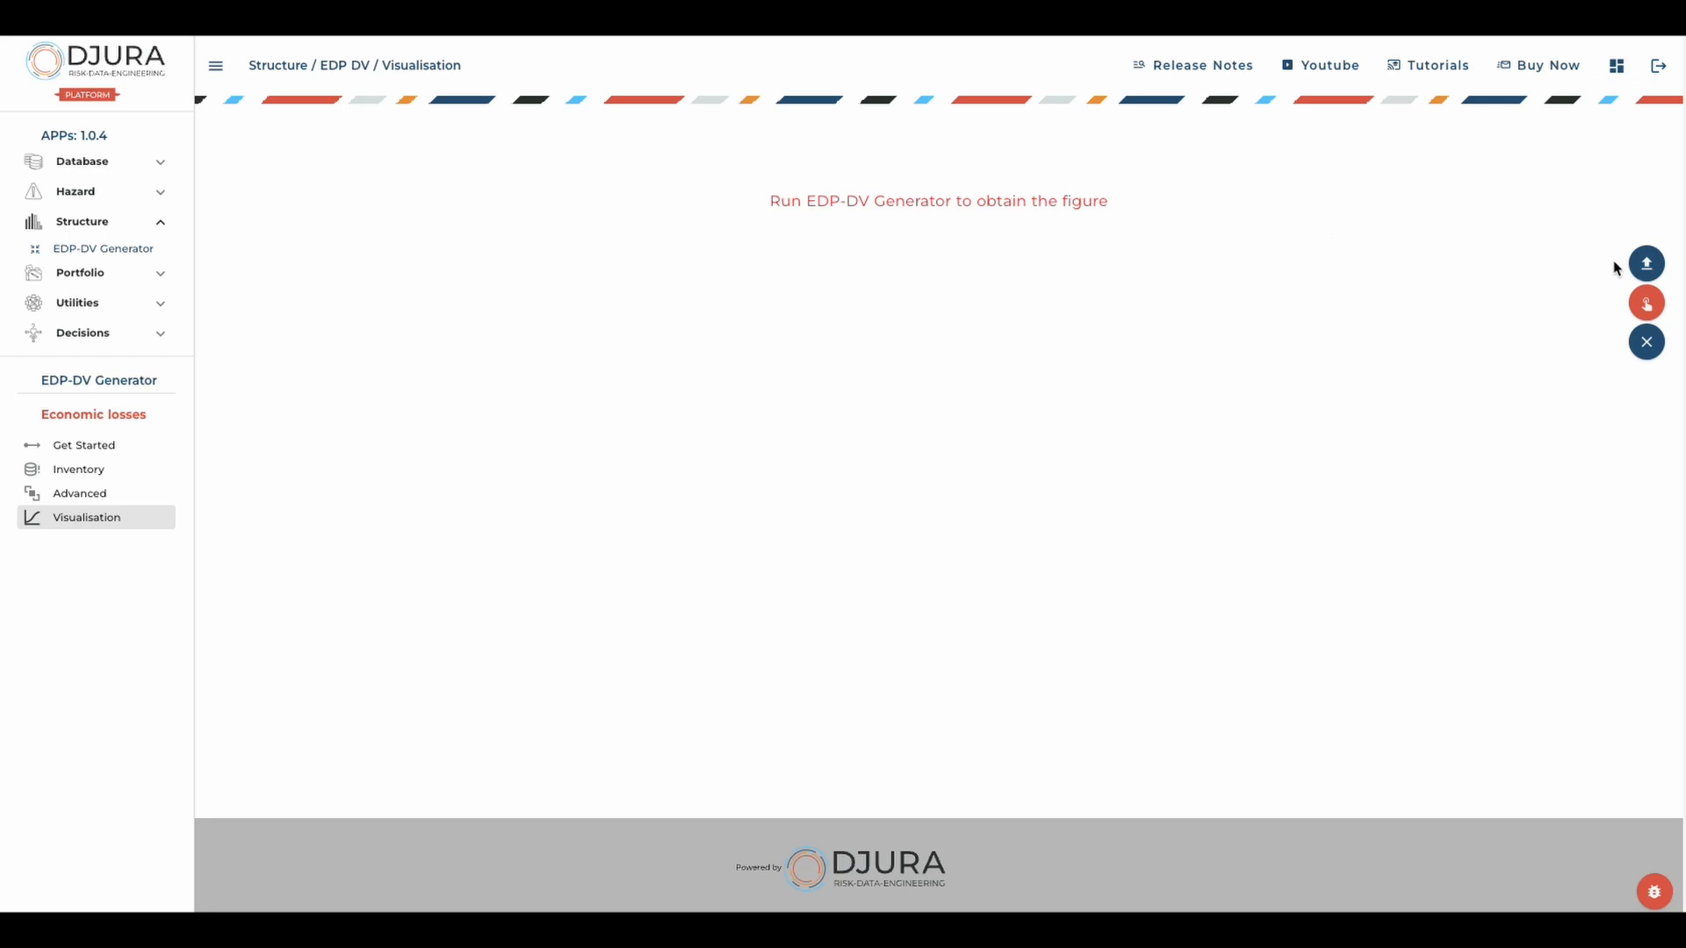
pyautogui.click(1649, 309)
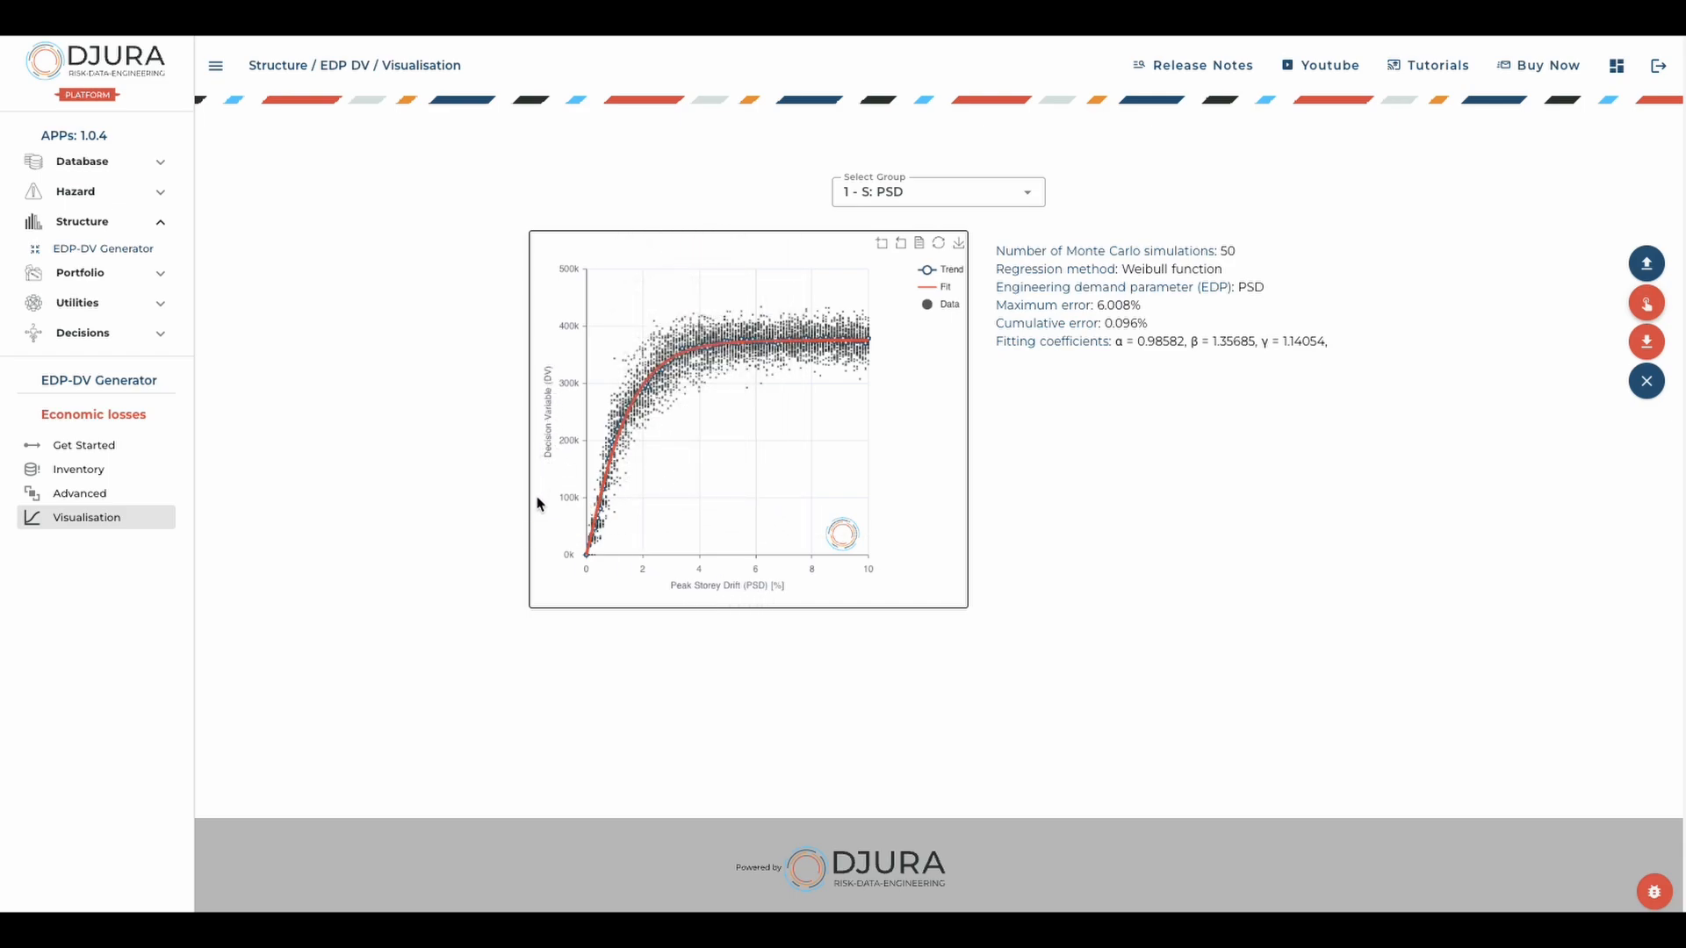
pyautogui.moveTo(673, 415)
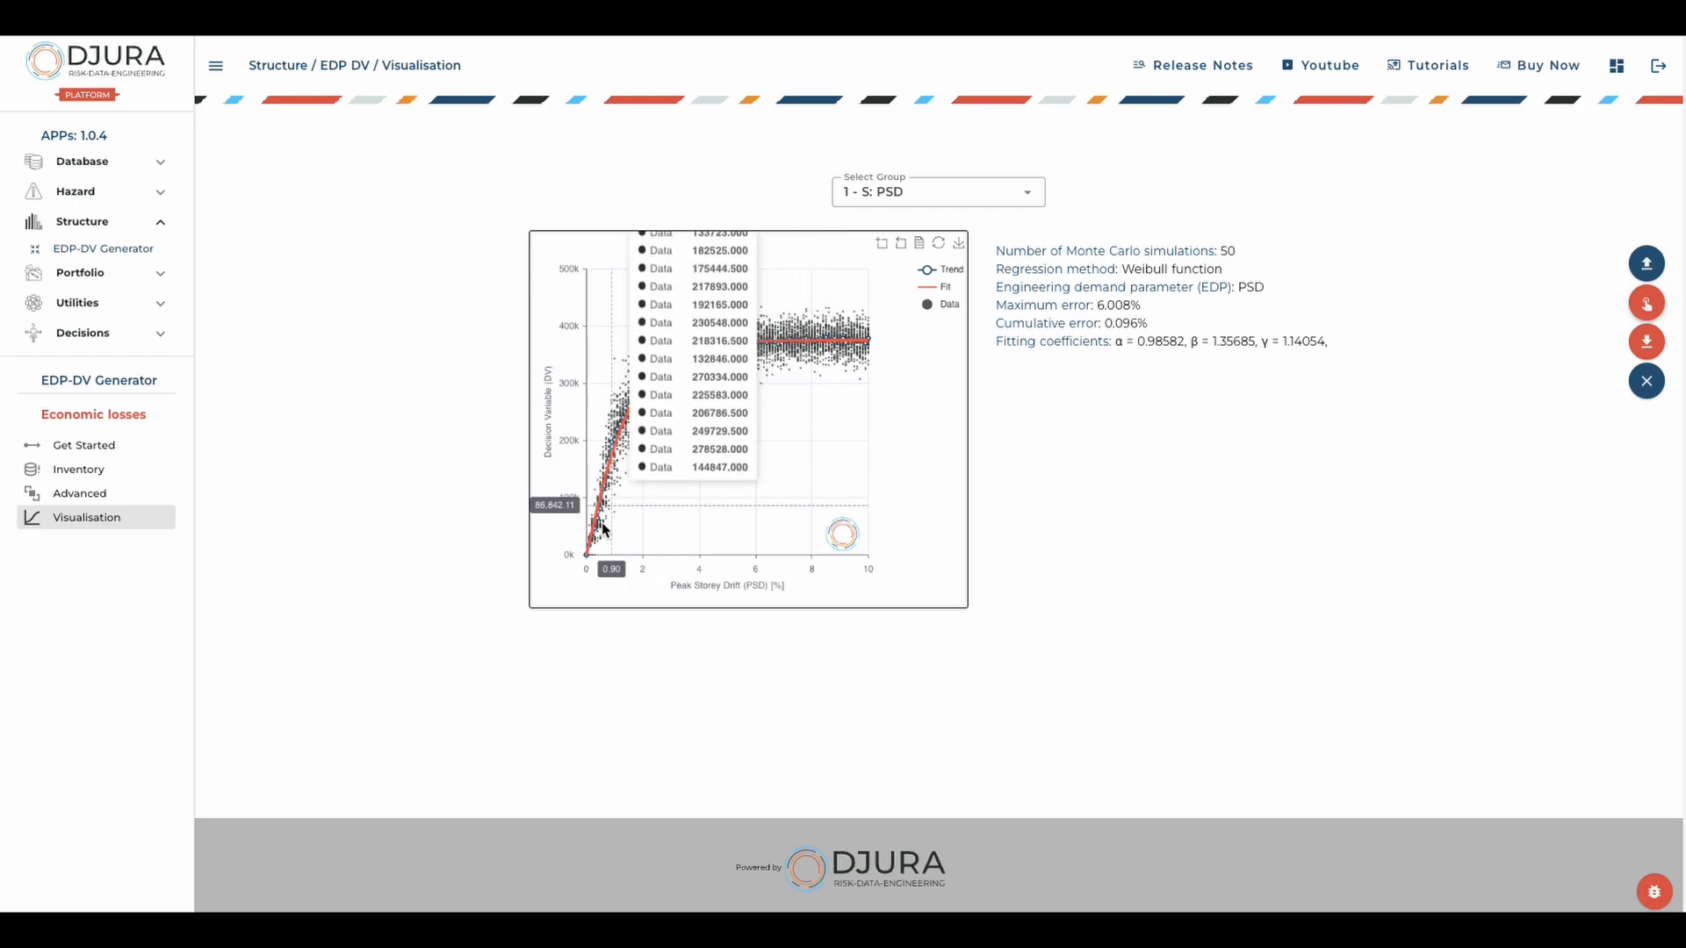
pyautogui.moveTo(652, 386)
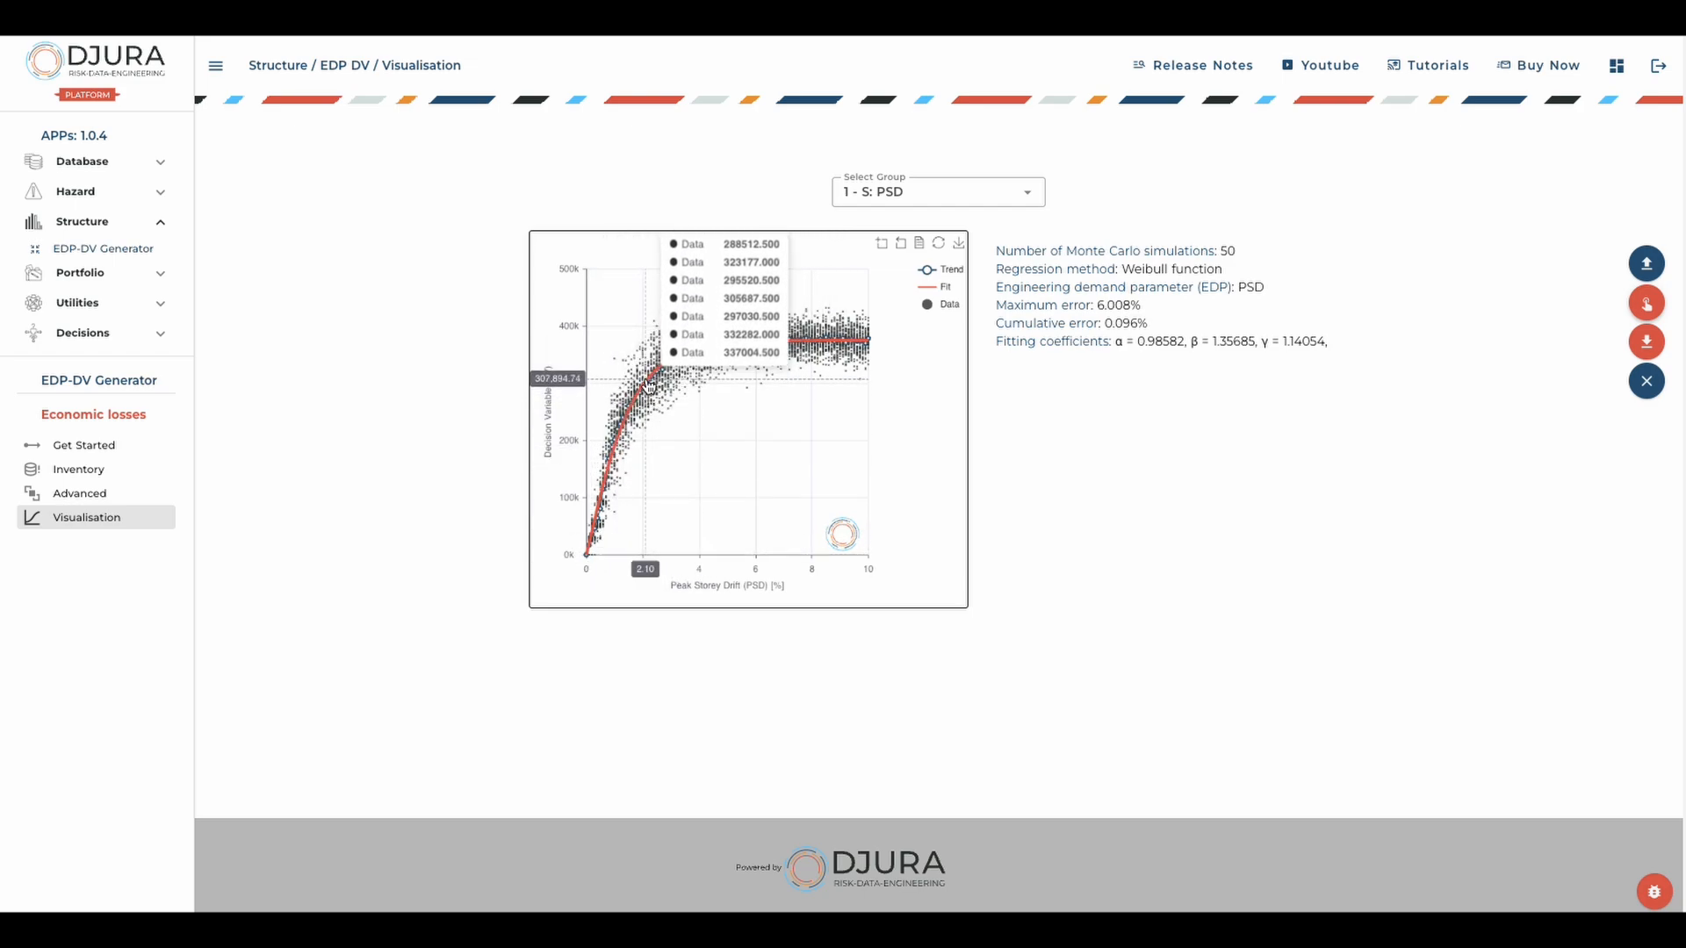
# Hide the Data series in the PSD plot and inspect the underlying values in the data view.
pyautogui.click(931, 304)
pyautogui.moveTo(645, 349)
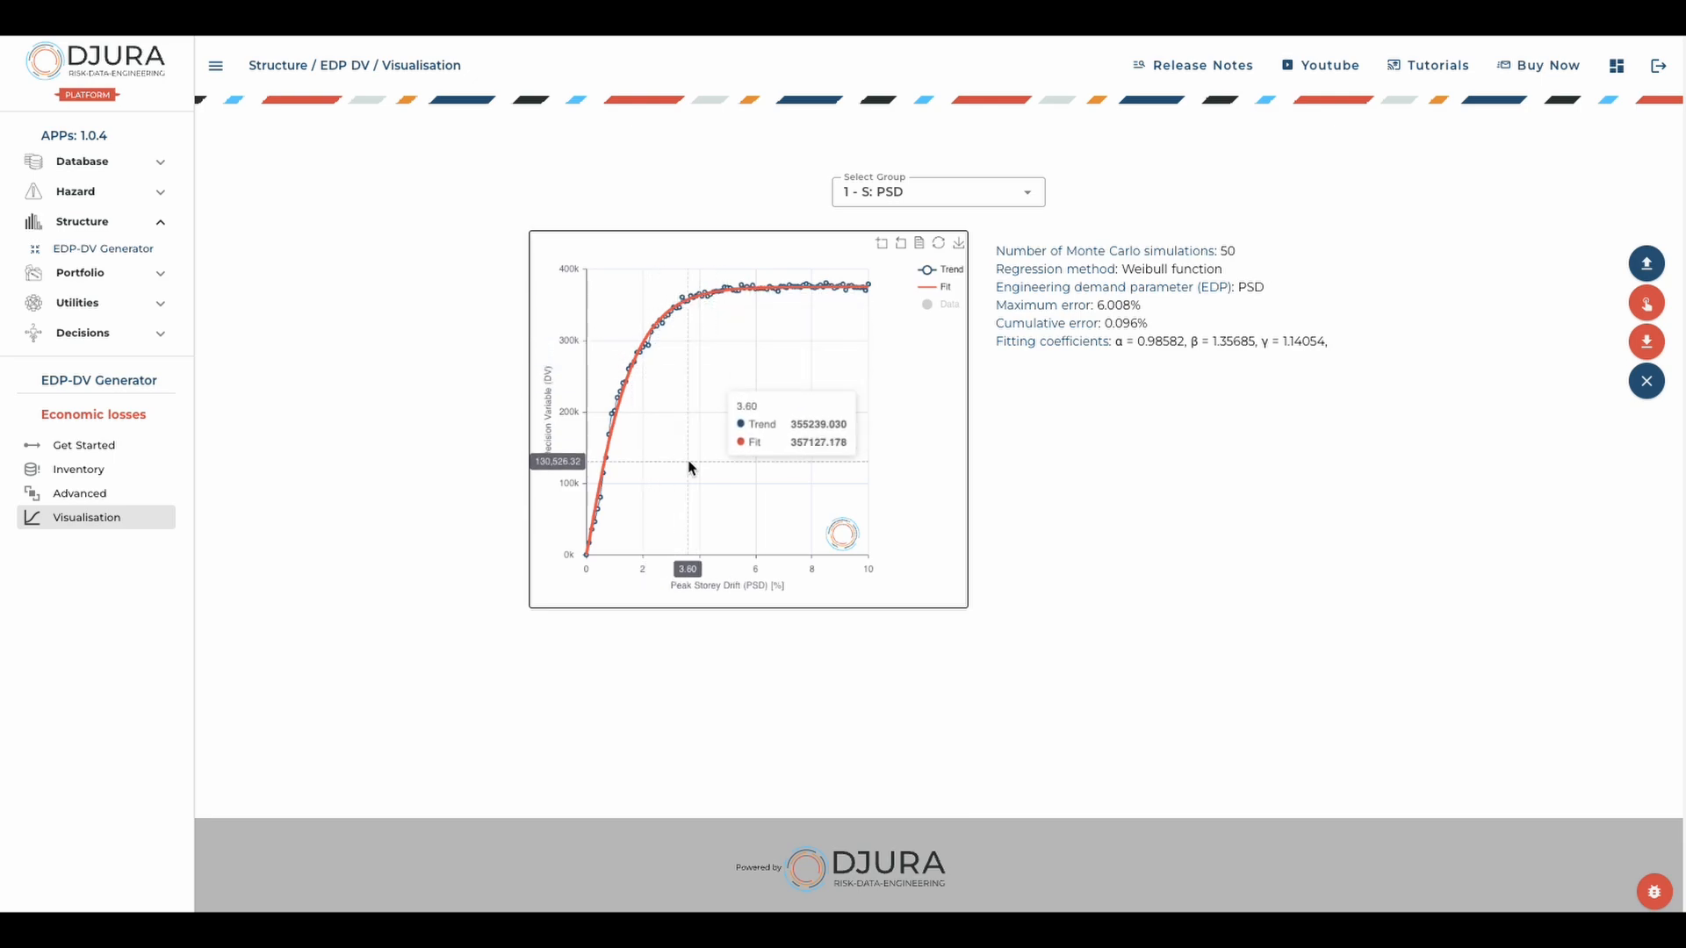
pyautogui.click(920, 243)
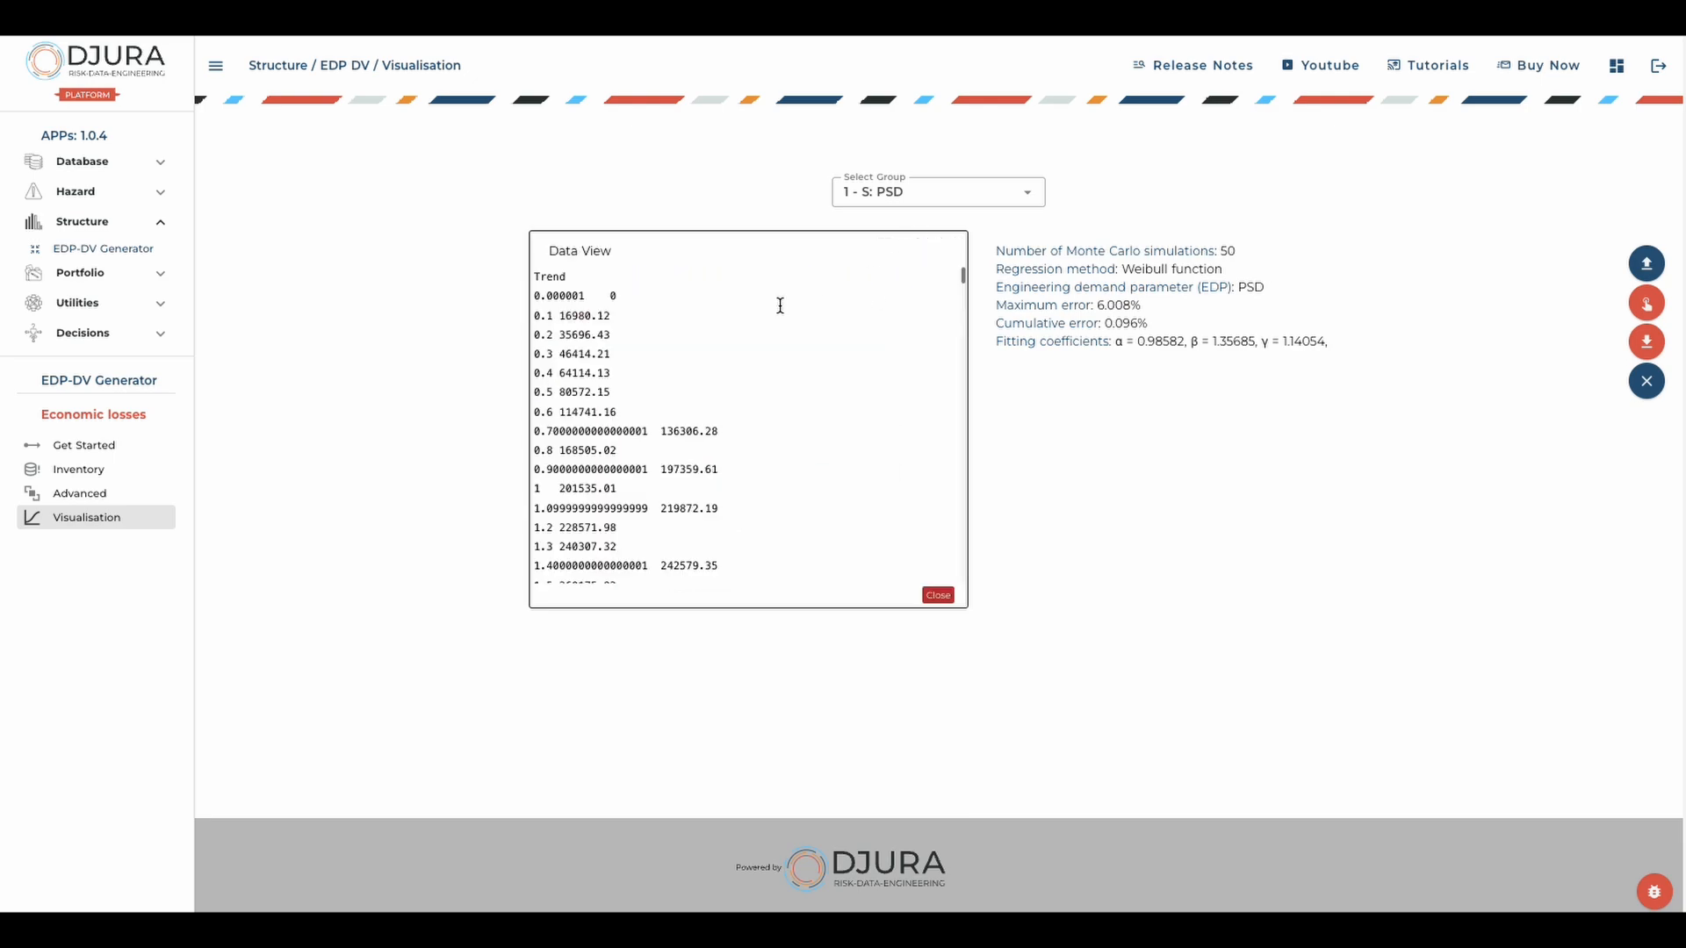
pyautogui.scroll(-15, 643, 377)
pyautogui.scroll(15, 643, 377)
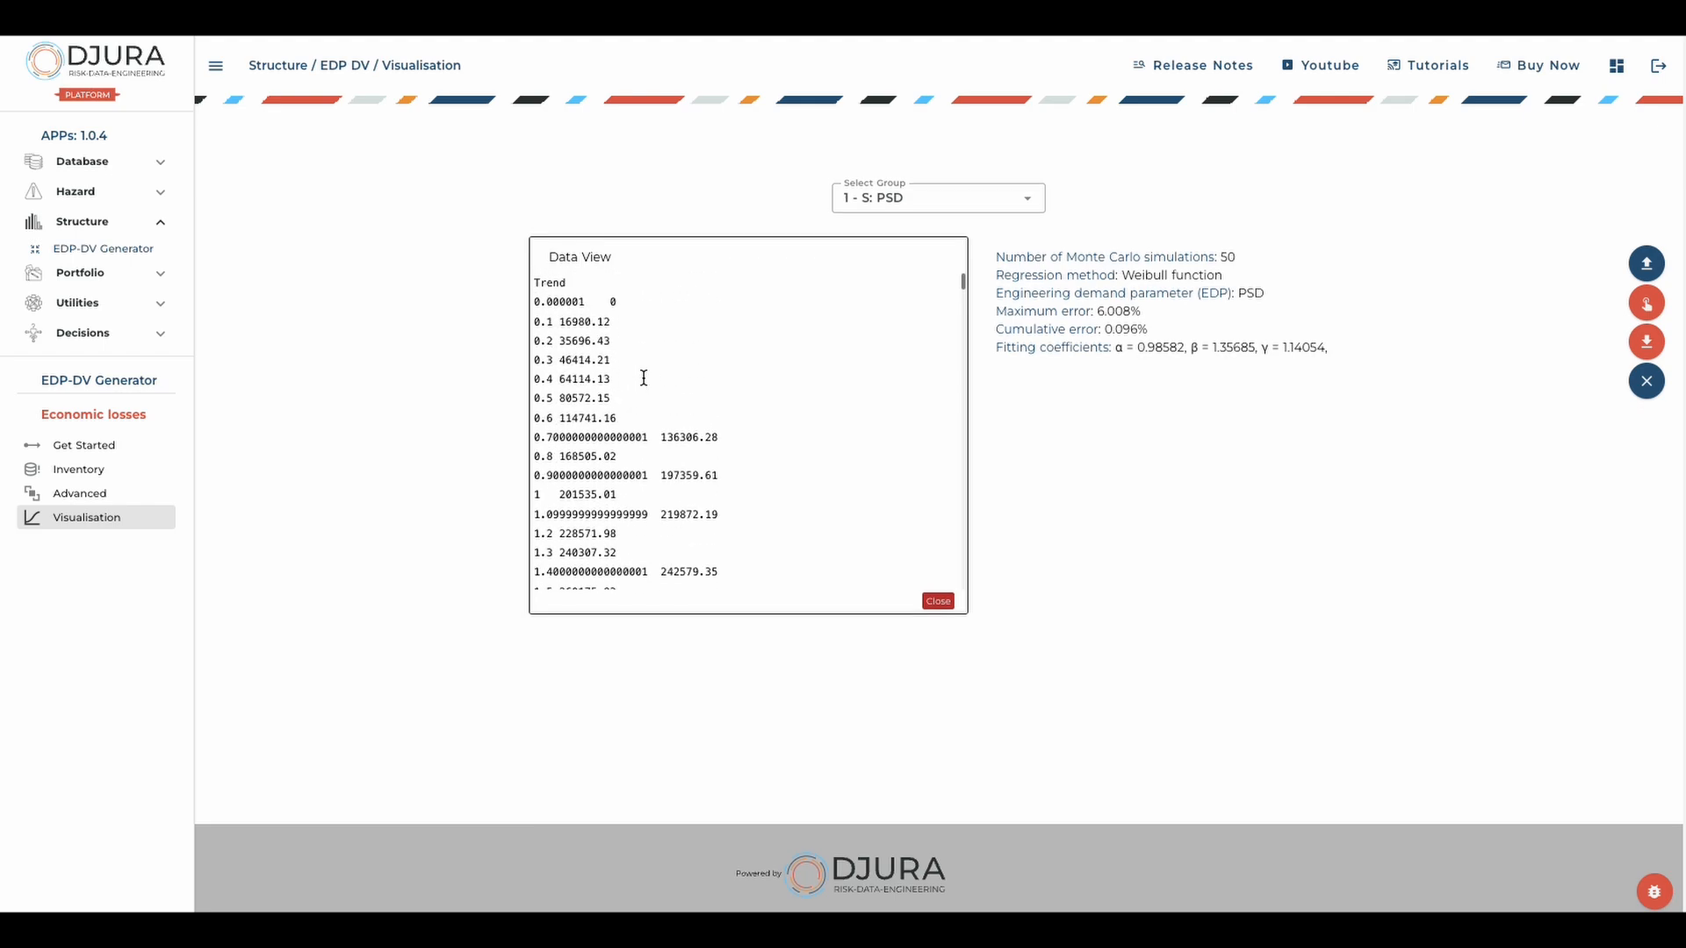
pyautogui.click(936, 595)
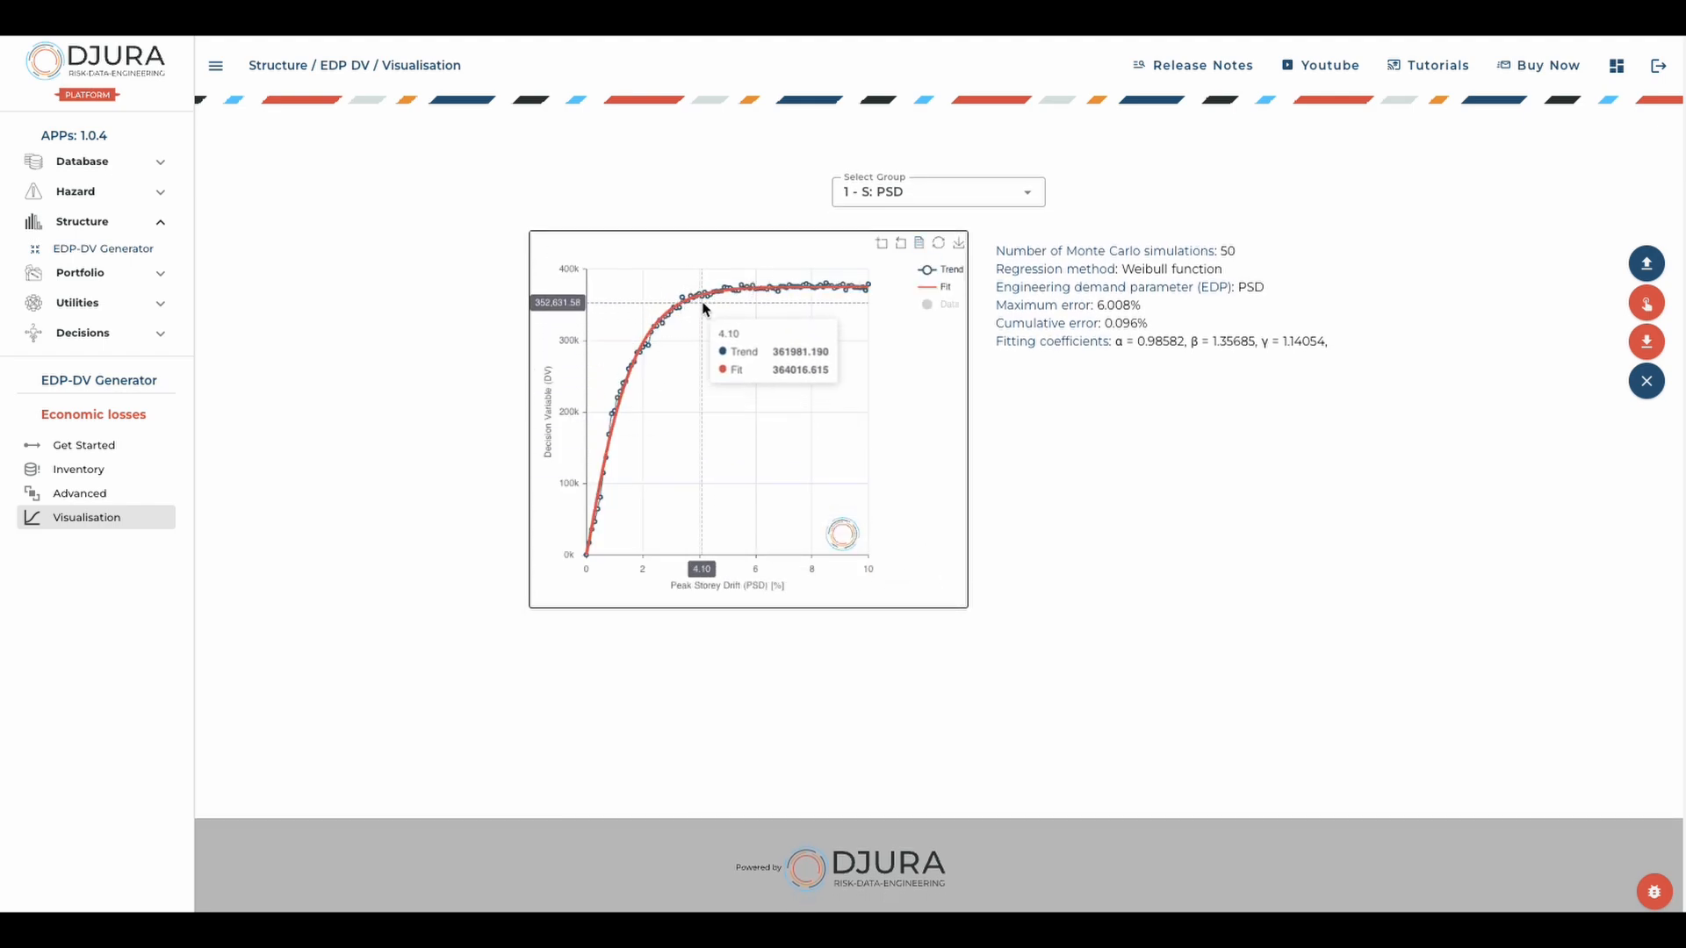
# Toggle the Data and Fit series of the PSD plot so that only the Trend series is displayed.
pyautogui.click(929, 307)
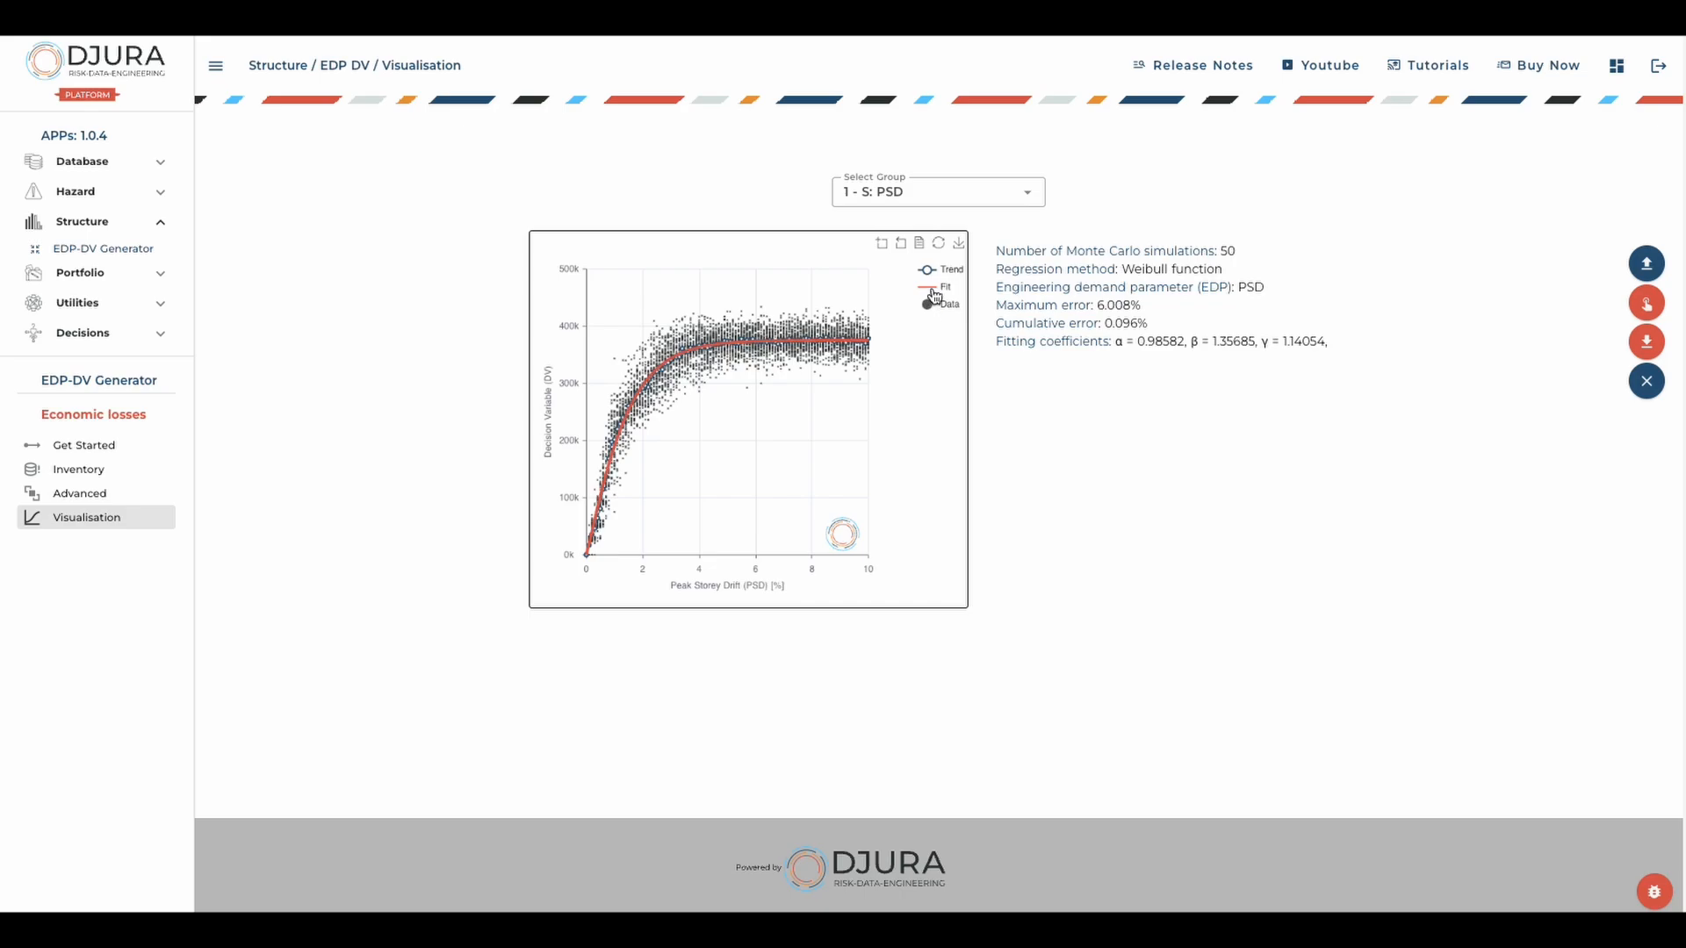
pyautogui.click(934, 291)
pyautogui.click(928, 304)
pyautogui.click(932, 287)
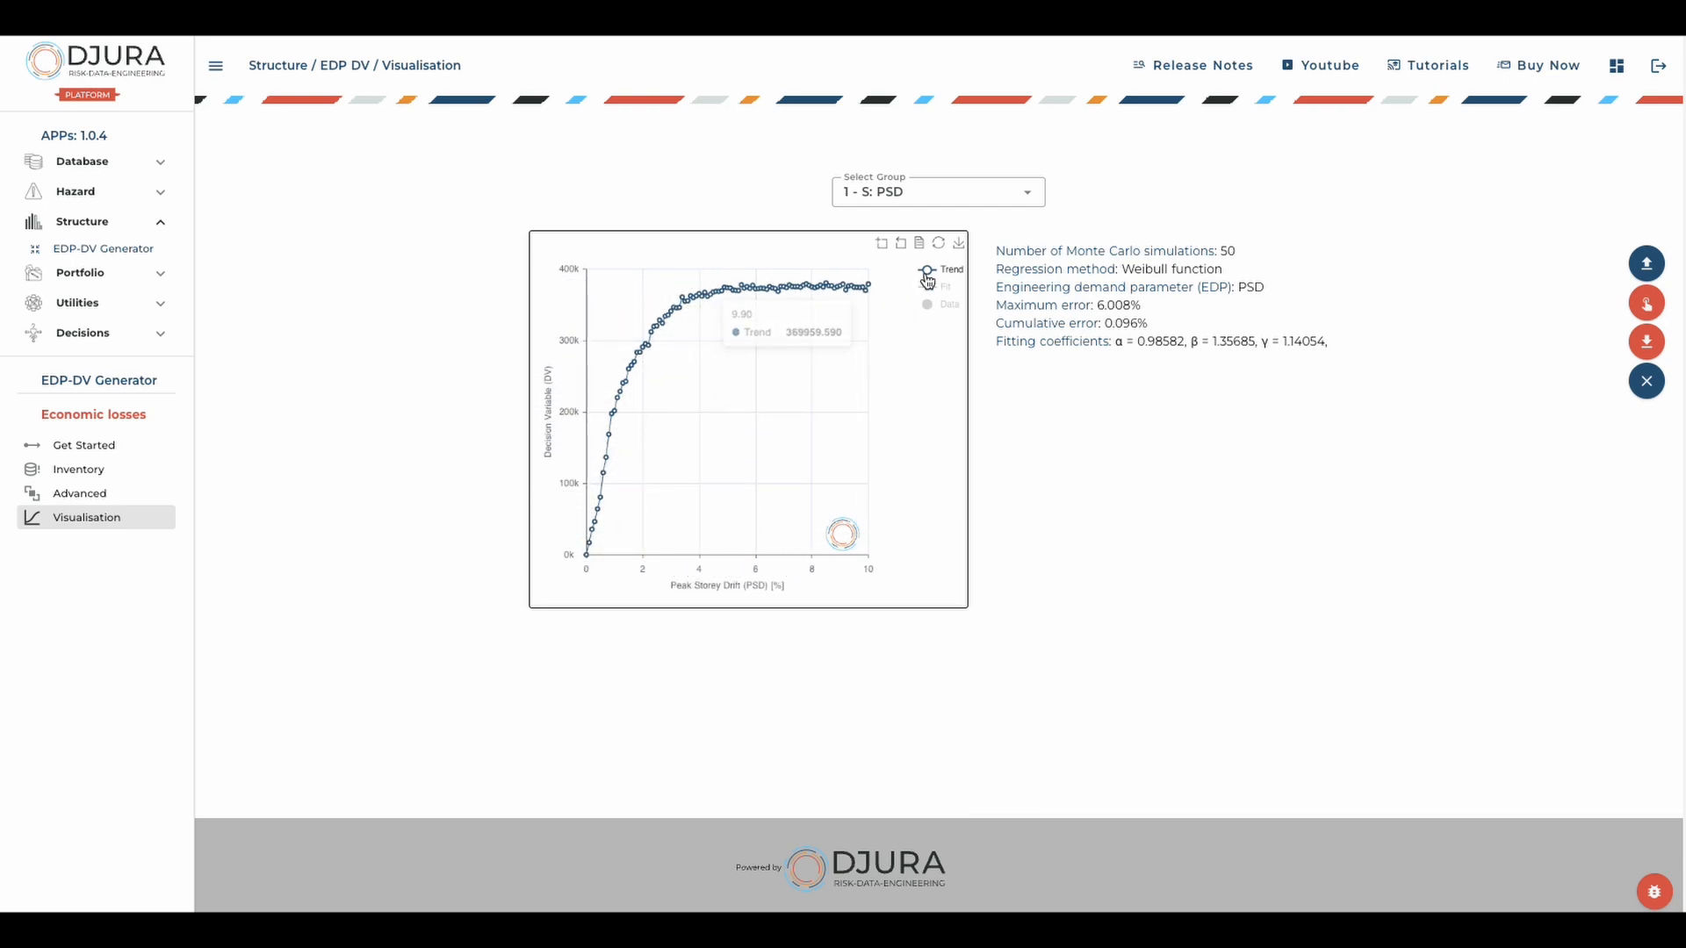
# Toggle the Trend, Fit and Data series of the PSD plot so that only the Fit curve is displayed.
pyautogui.click(929, 307)
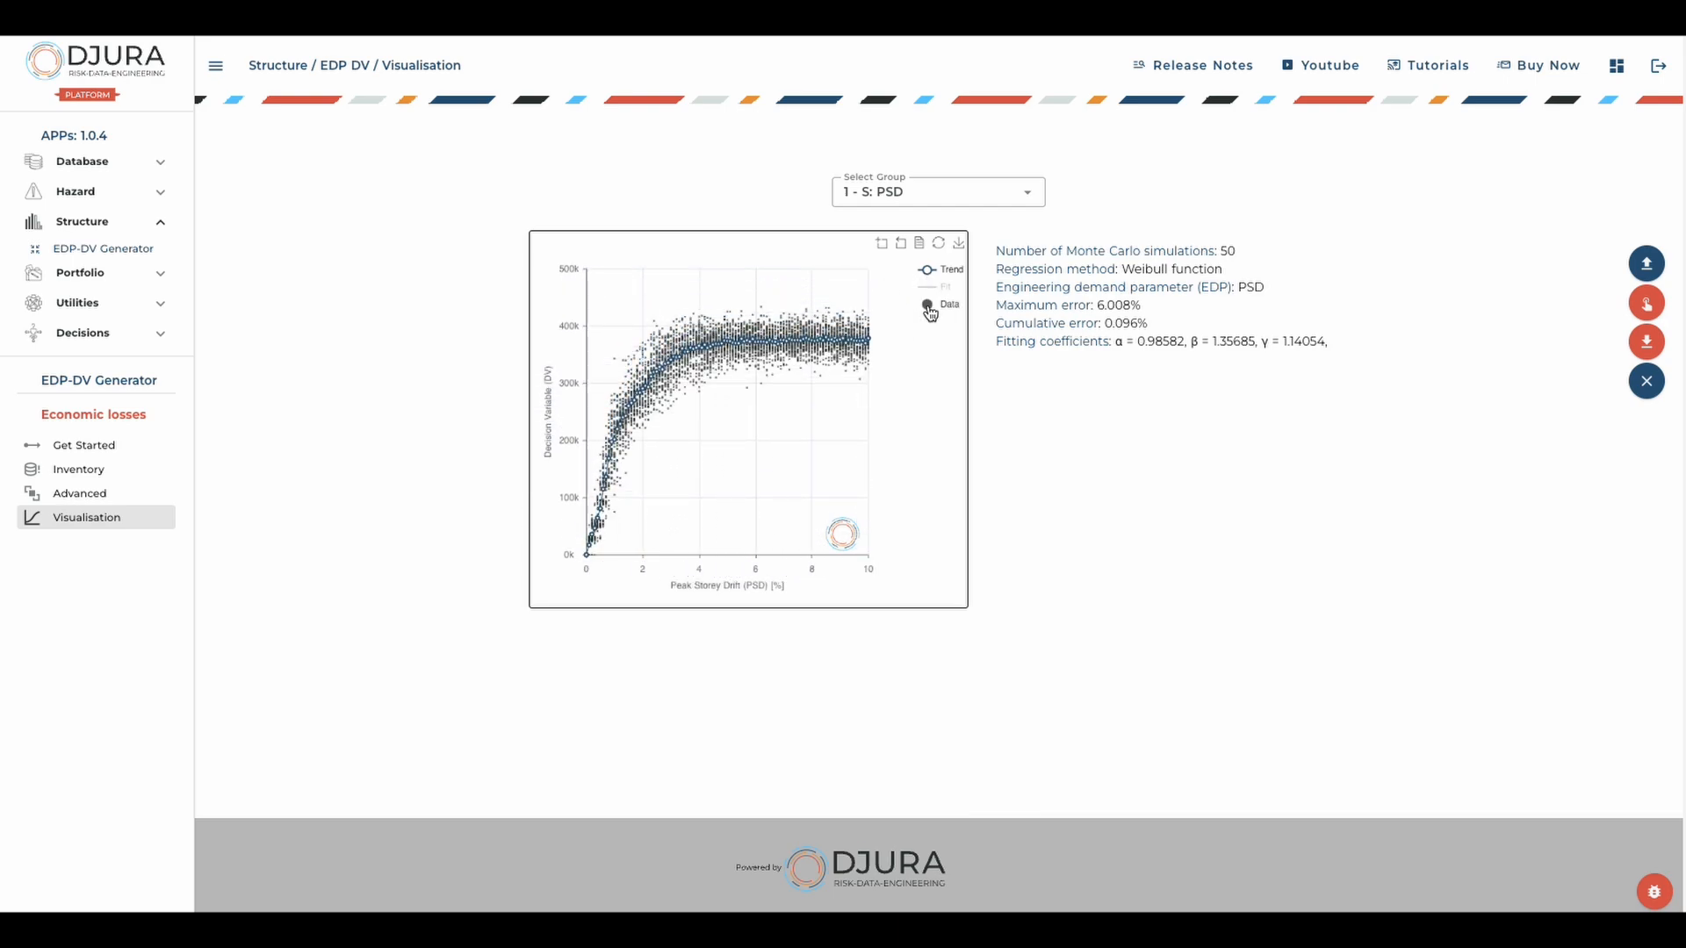
pyautogui.click(936, 286)
pyautogui.click(929, 270)
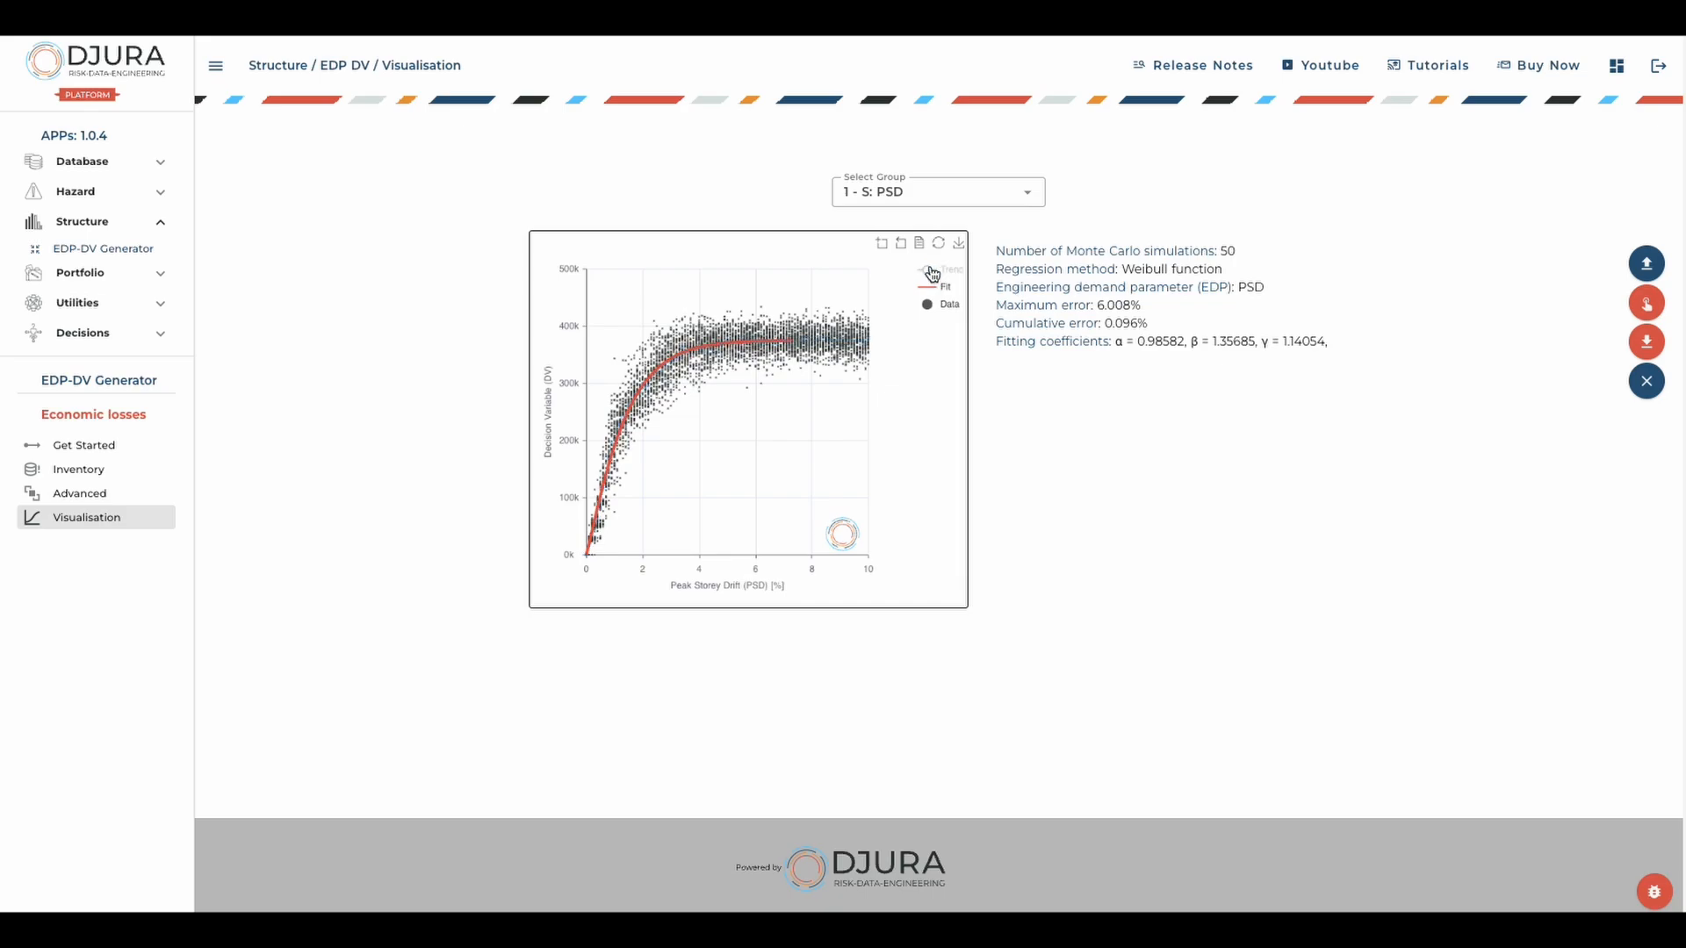
pyautogui.click(928, 306)
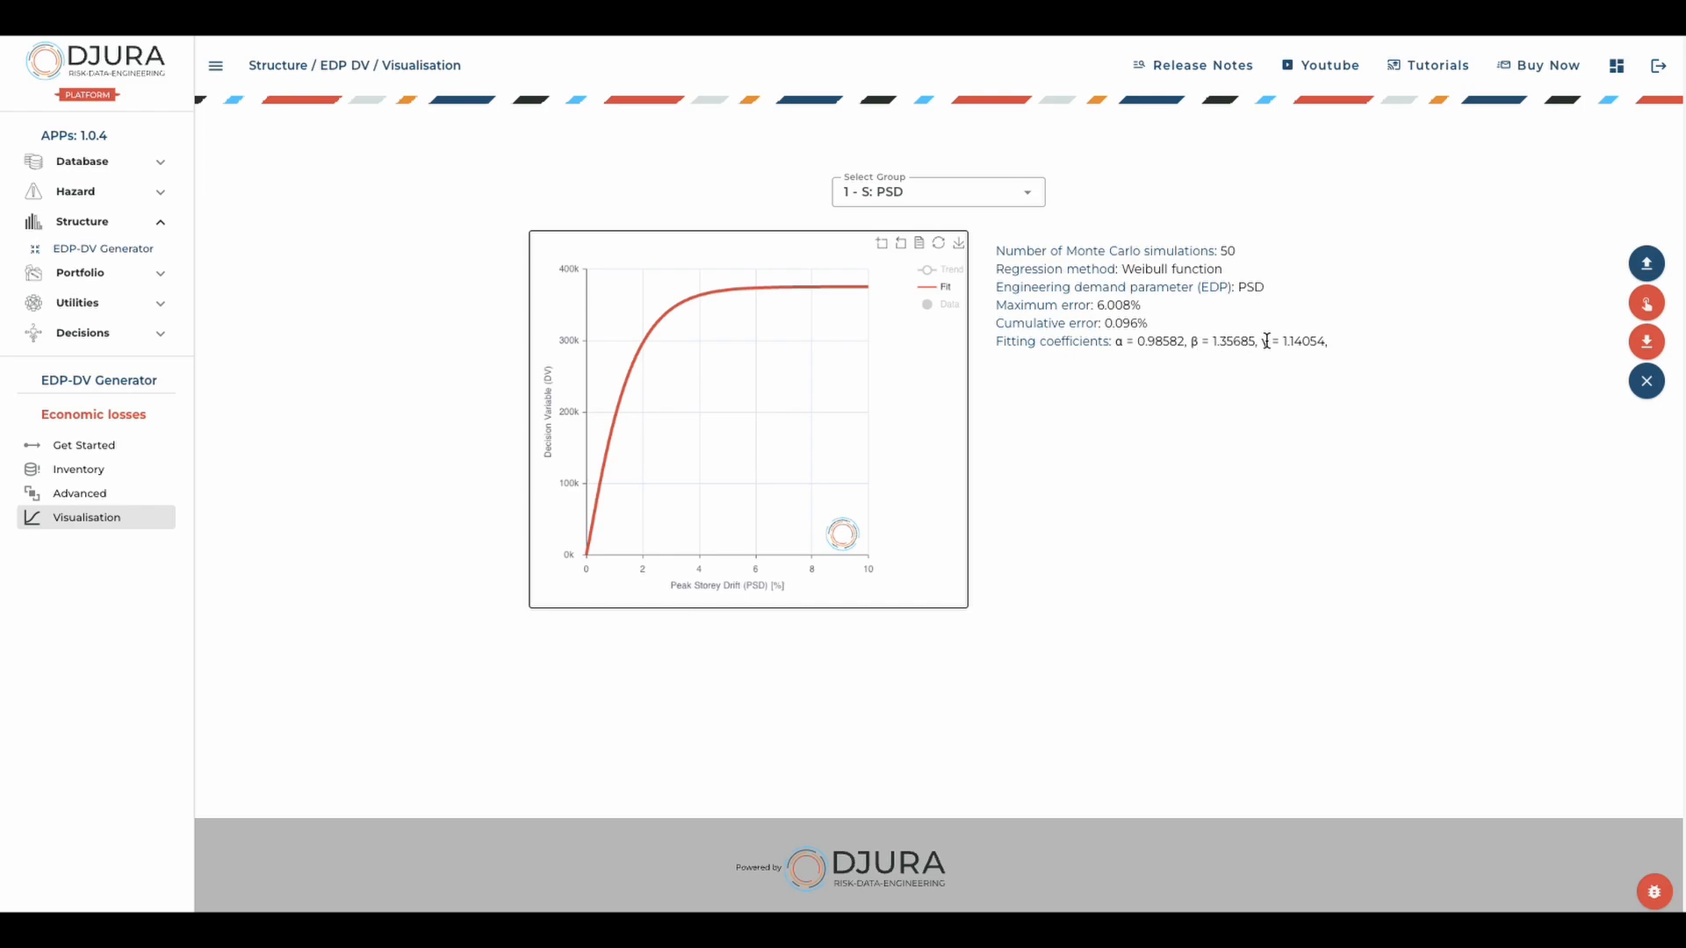
# Show the Trend and Data series again and highlight the maximum and cumulative errors of the fit.
pyautogui.click(931, 272)
pyautogui.click(931, 304)
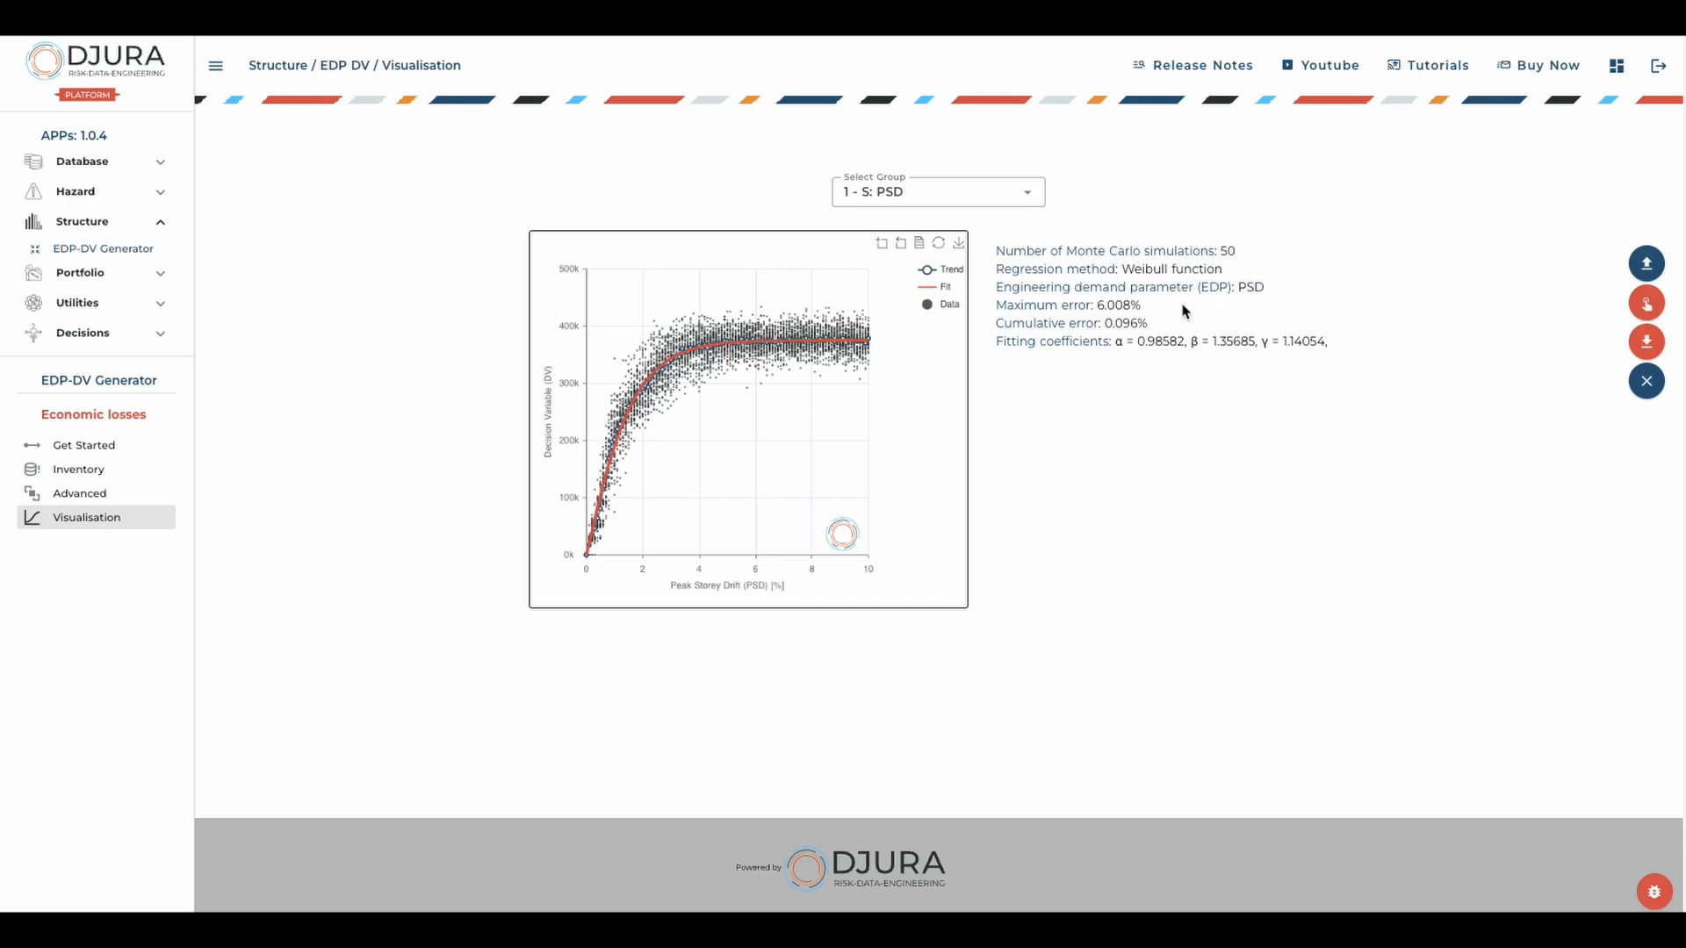
pyautogui.moveTo(996, 308); pyautogui.dragTo(1159, 330)
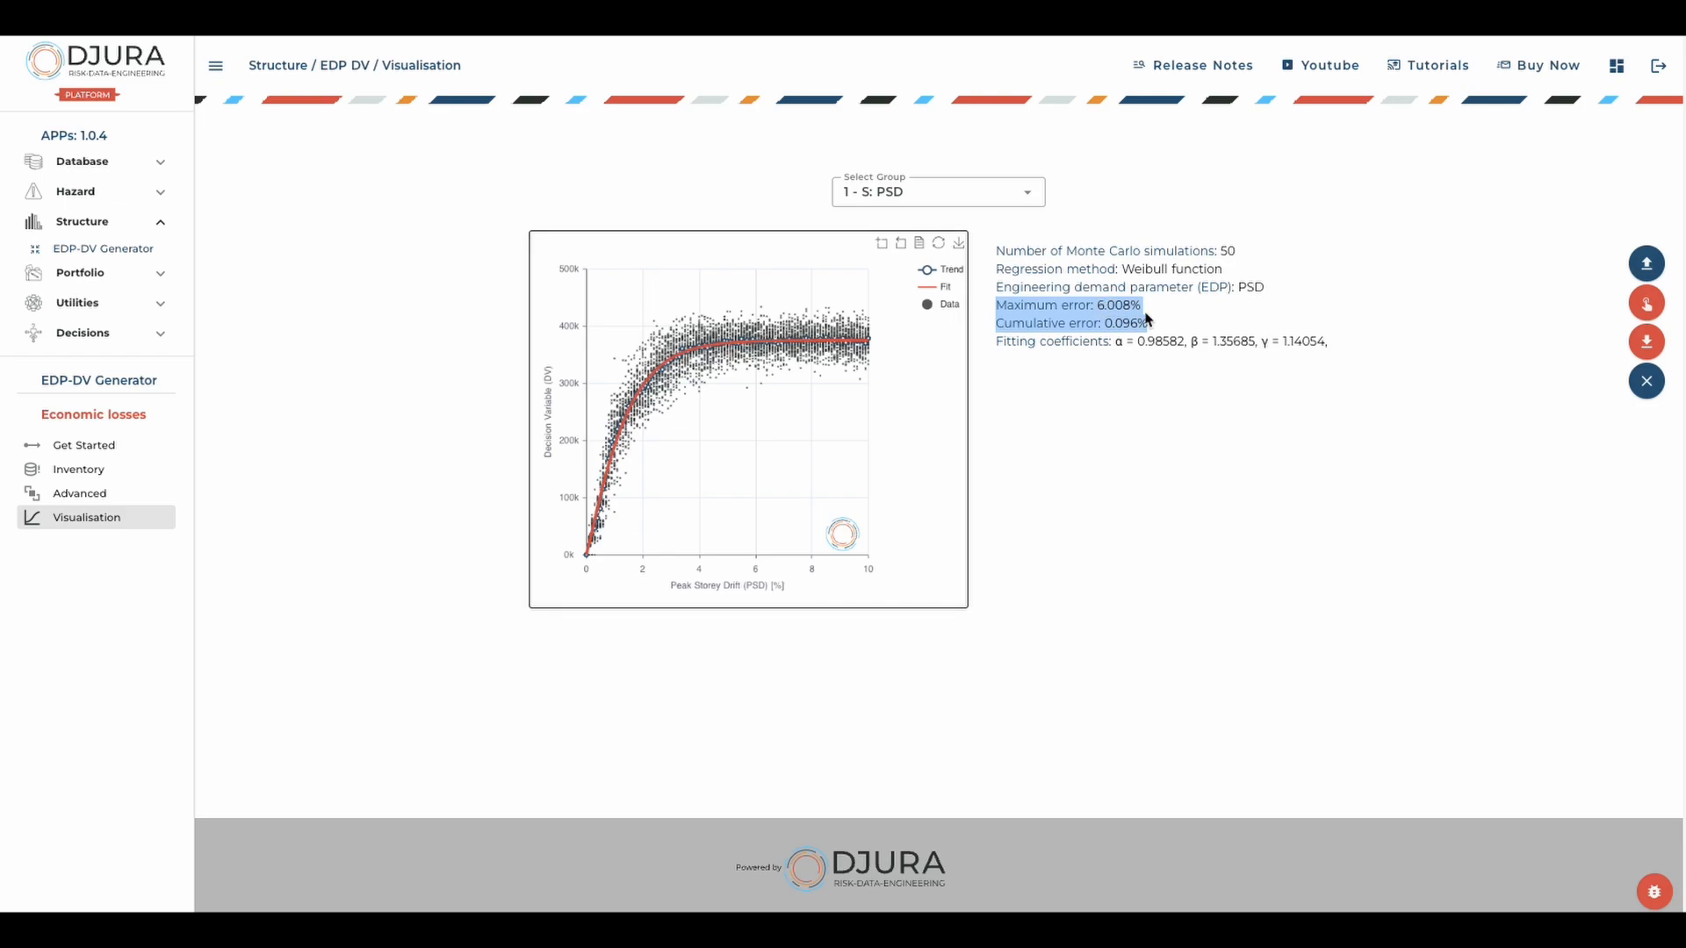
# Examine the loss plot of the 2 - NS: PSD group, followed by that of the 3 - NS: PFA group.
pyautogui.click(993, 195)
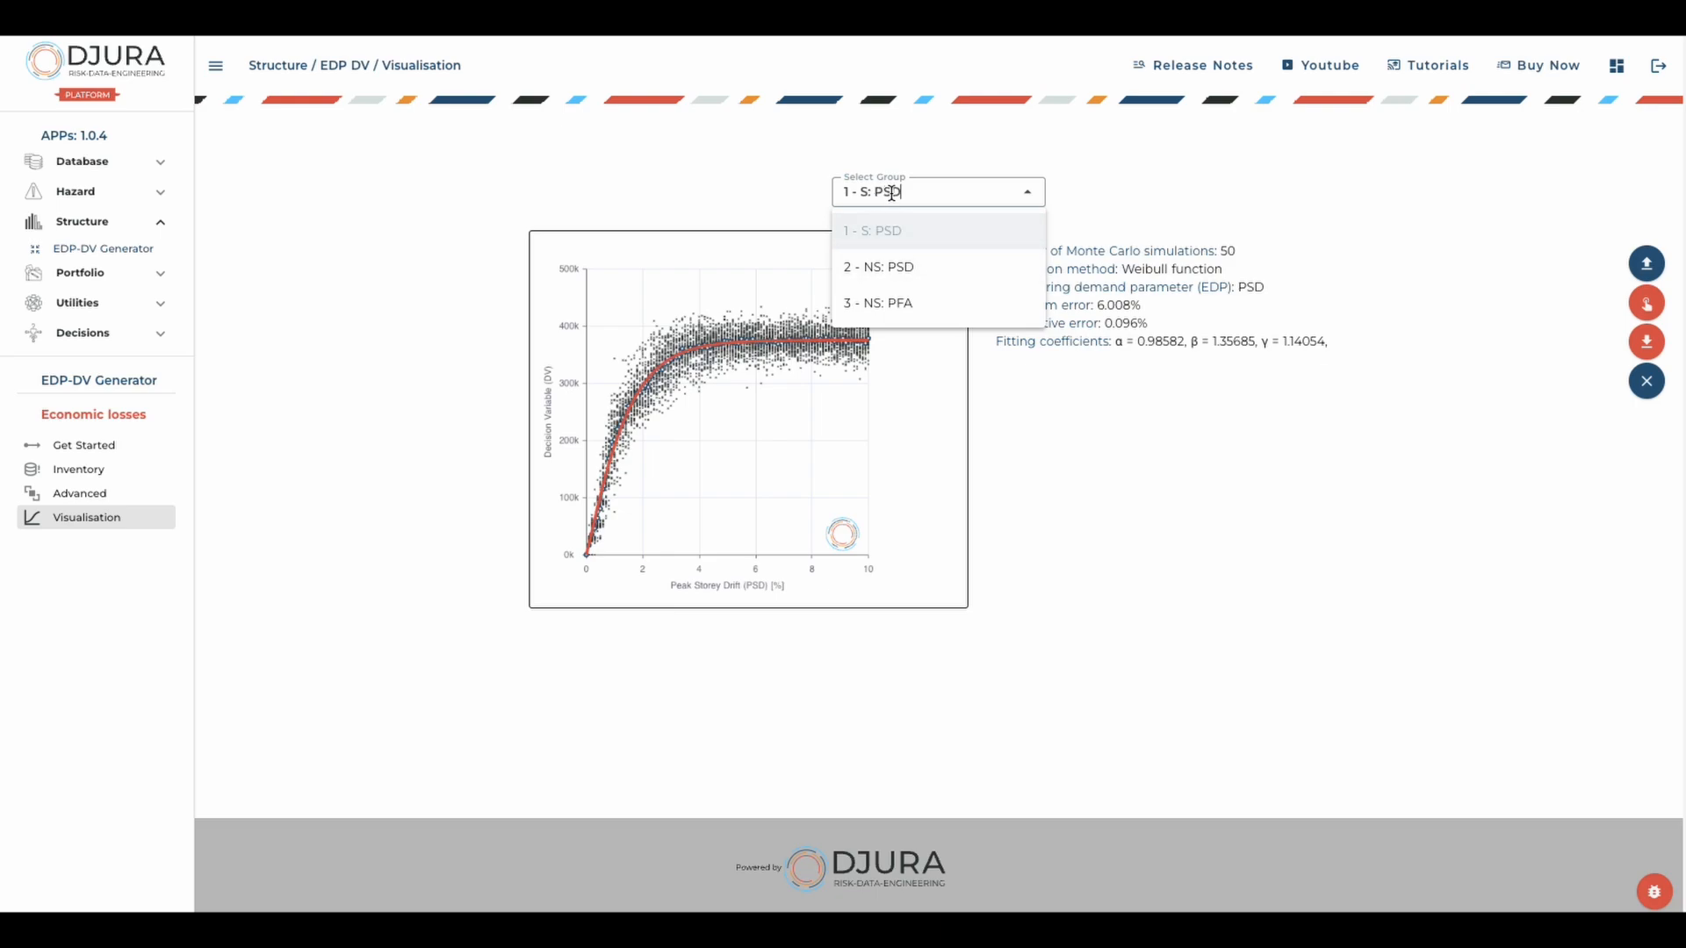
pyautogui.click(879, 275)
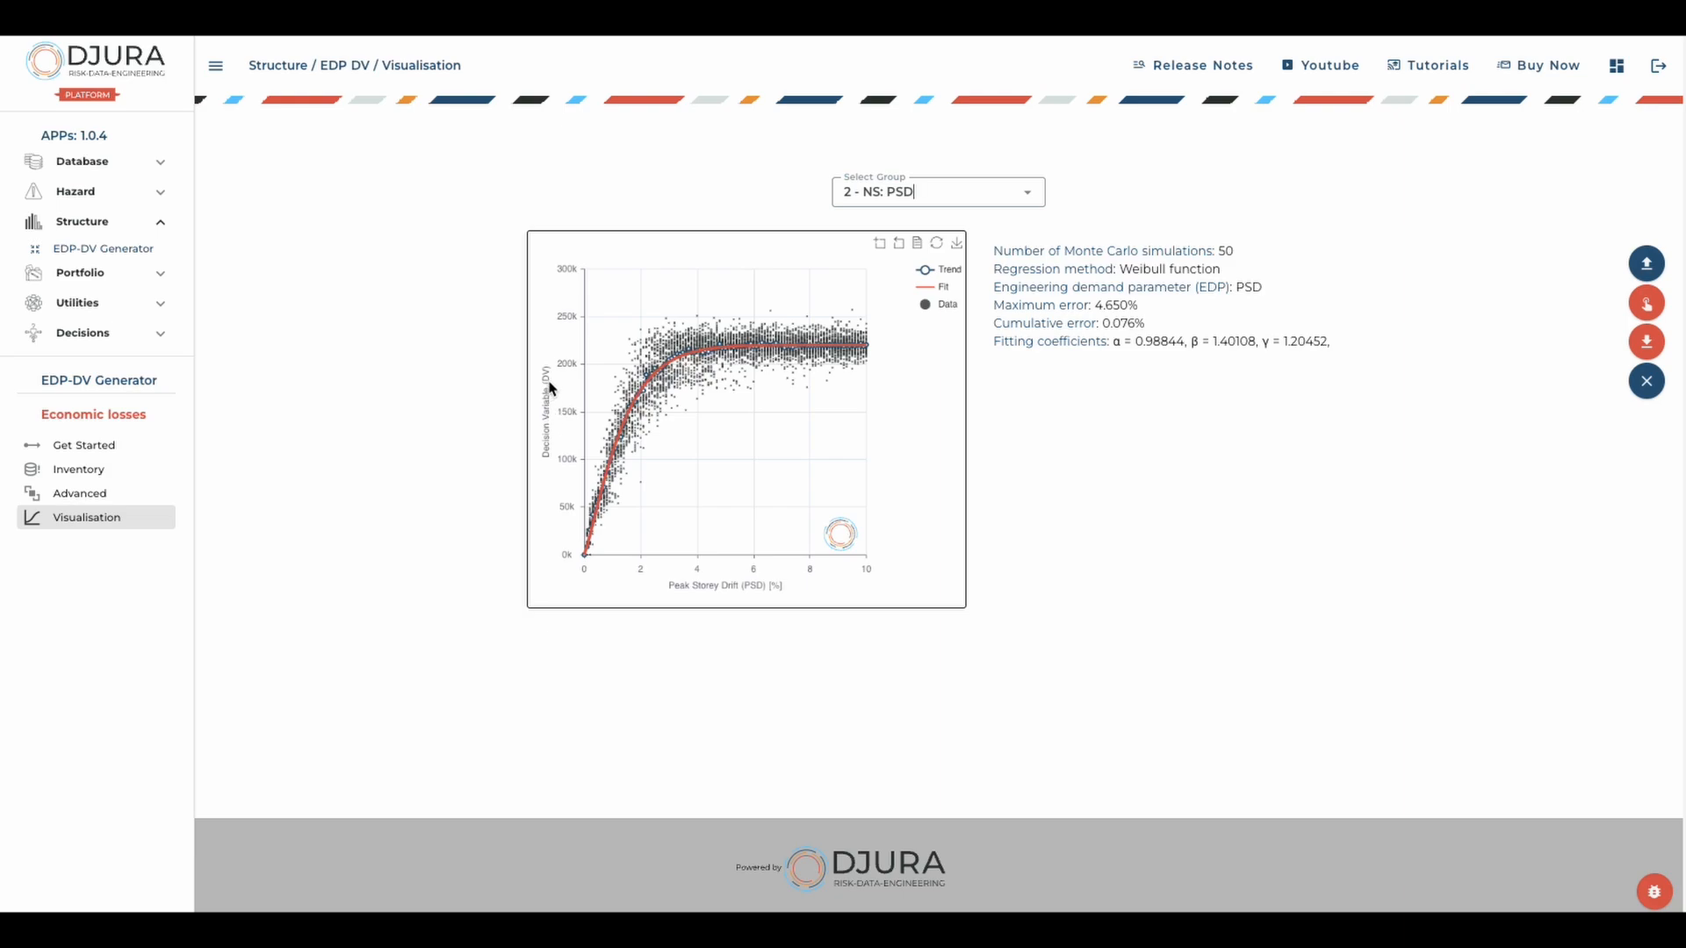
pyautogui.click(947, 192)
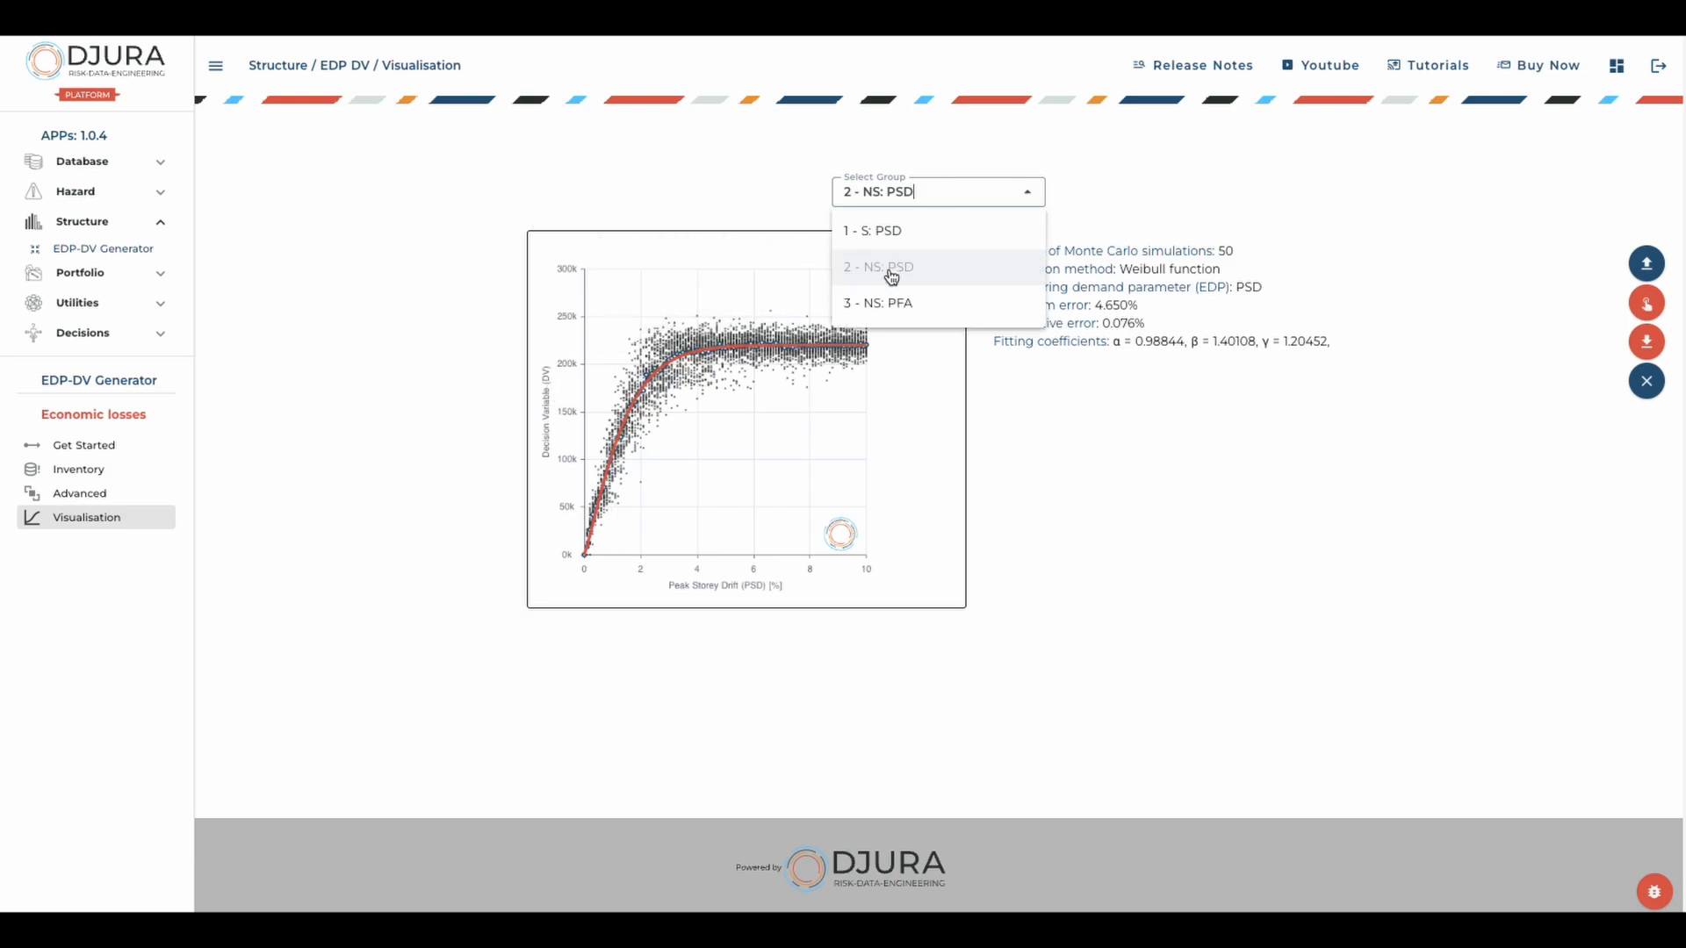
pyautogui.click(885, 304)
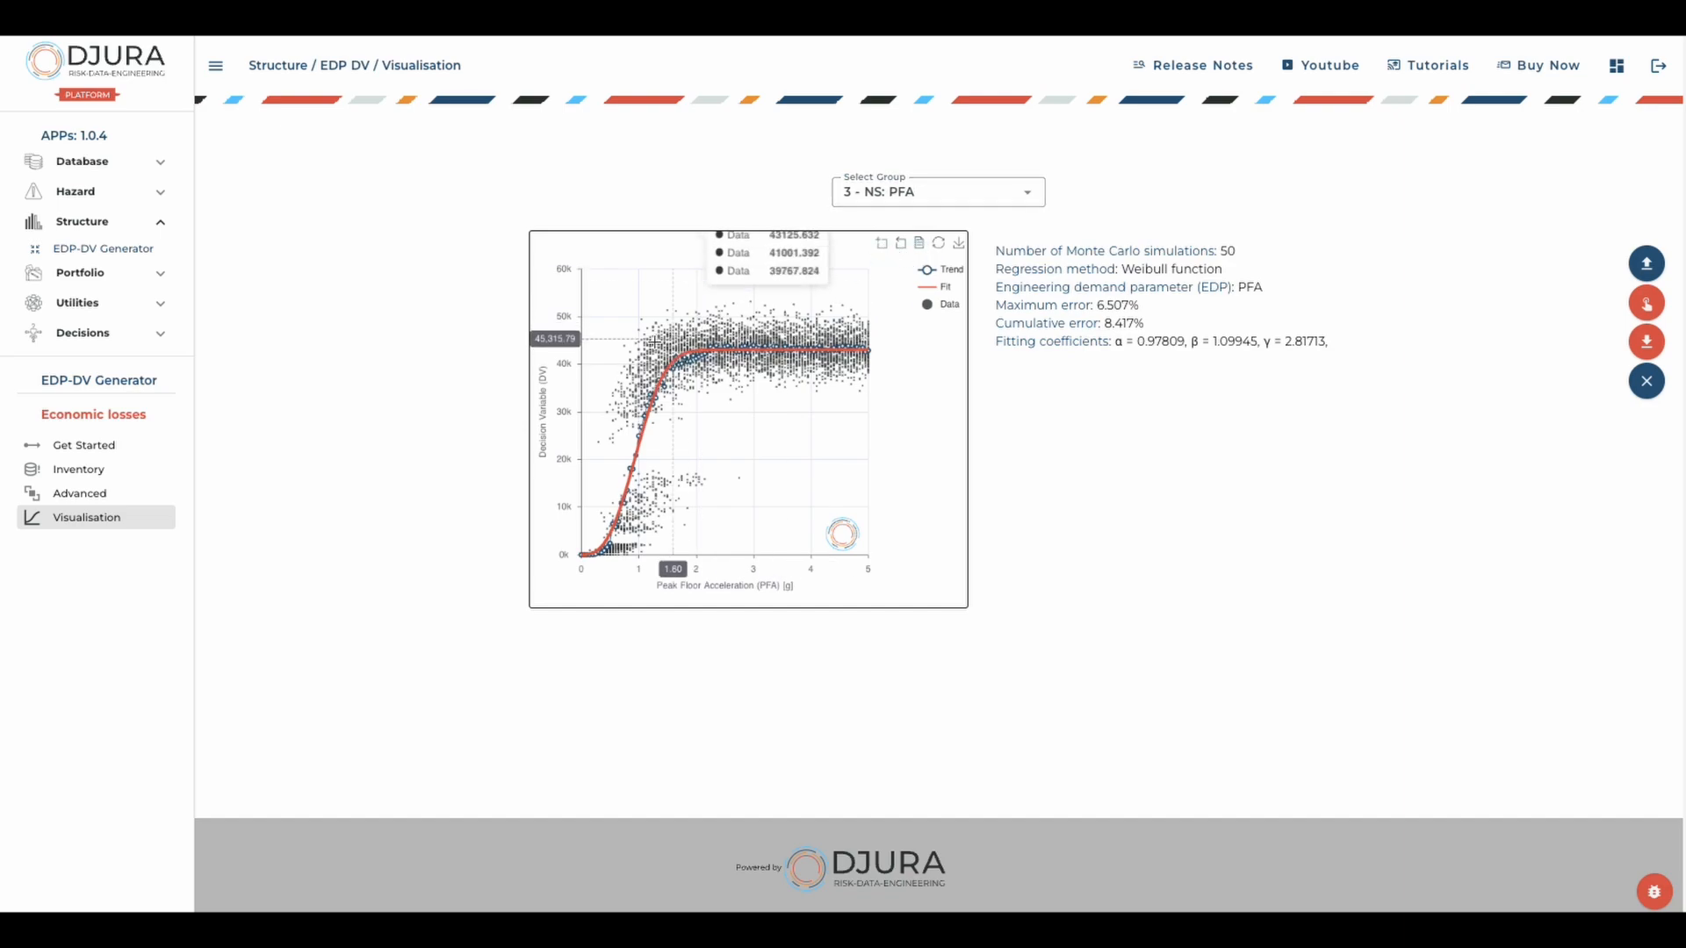
# Magnify the rising part of the PFA loss curve in two successive area zooms and step back one zoom level.
pyautogui.moveTo(638, 339); pyautogui.dragTo(781, 474)
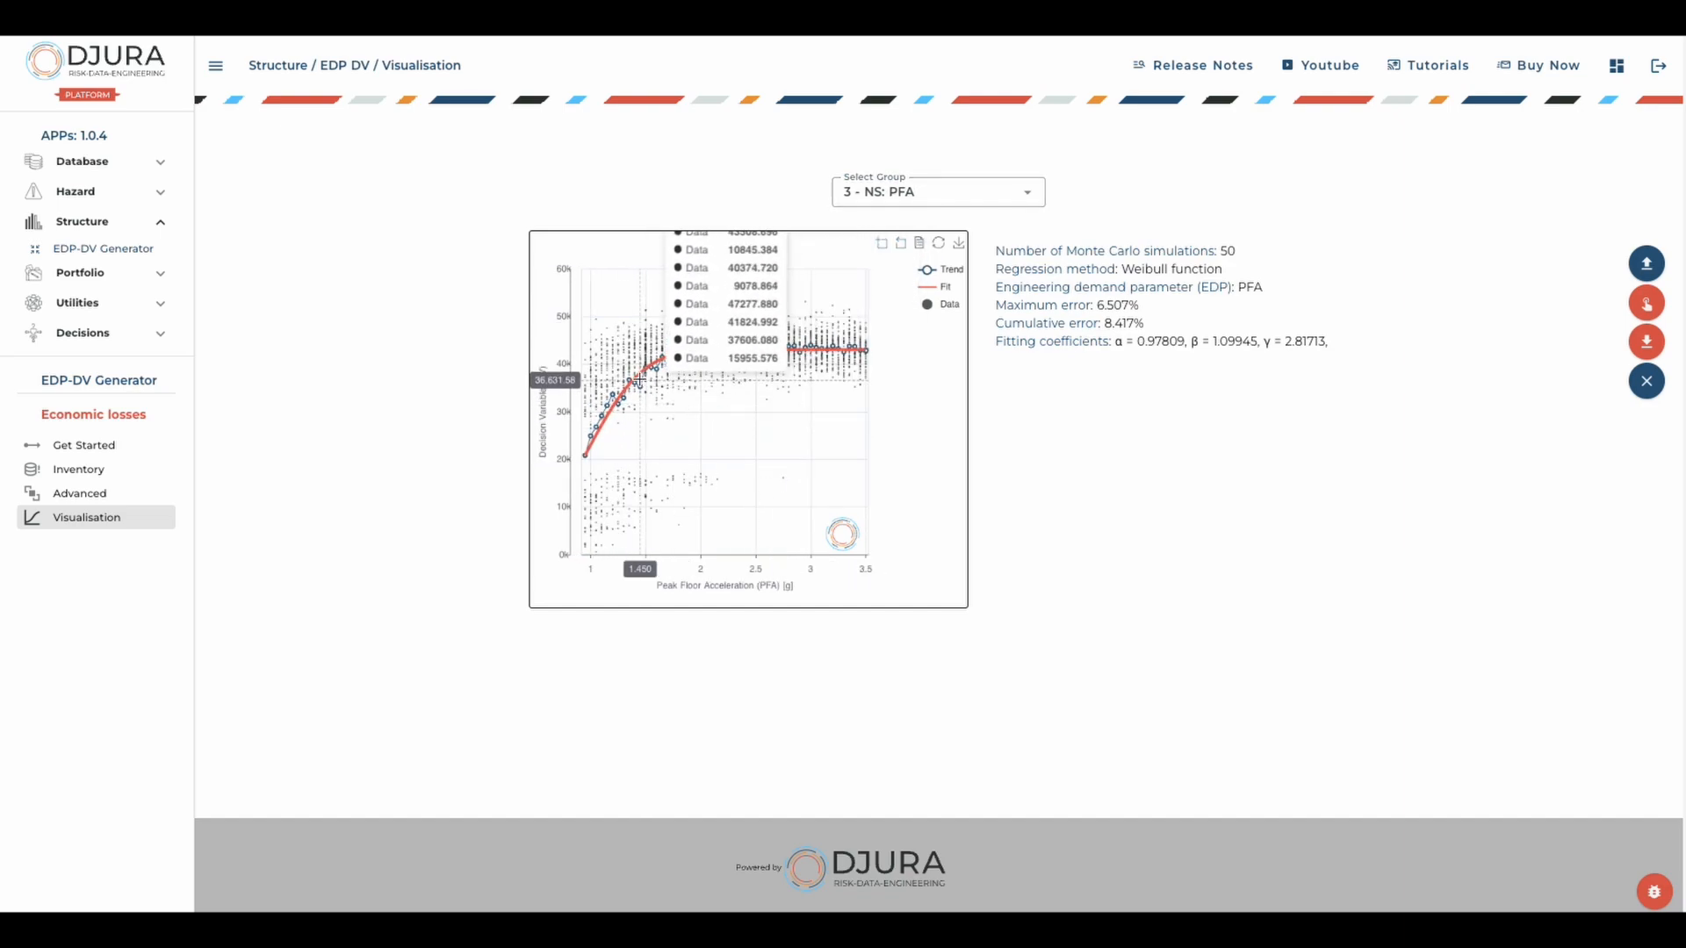
pyautogui.moveTo(619, 404); pyautogui.dragTo(753, 418)
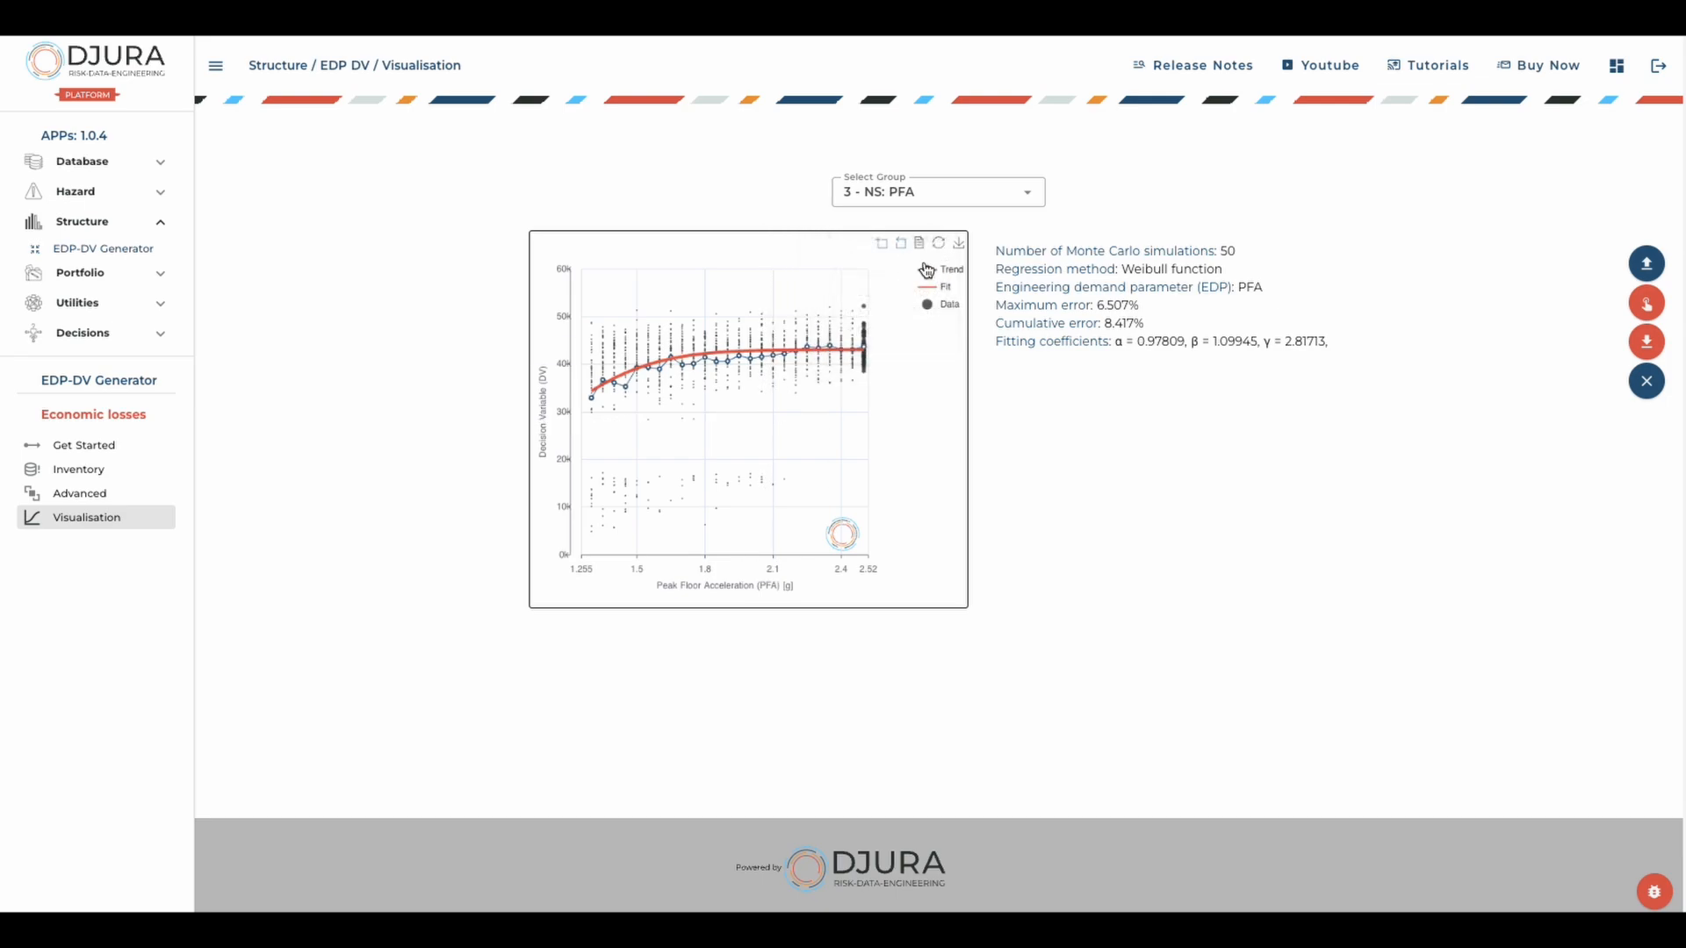
pyautogui.click(901, 245)
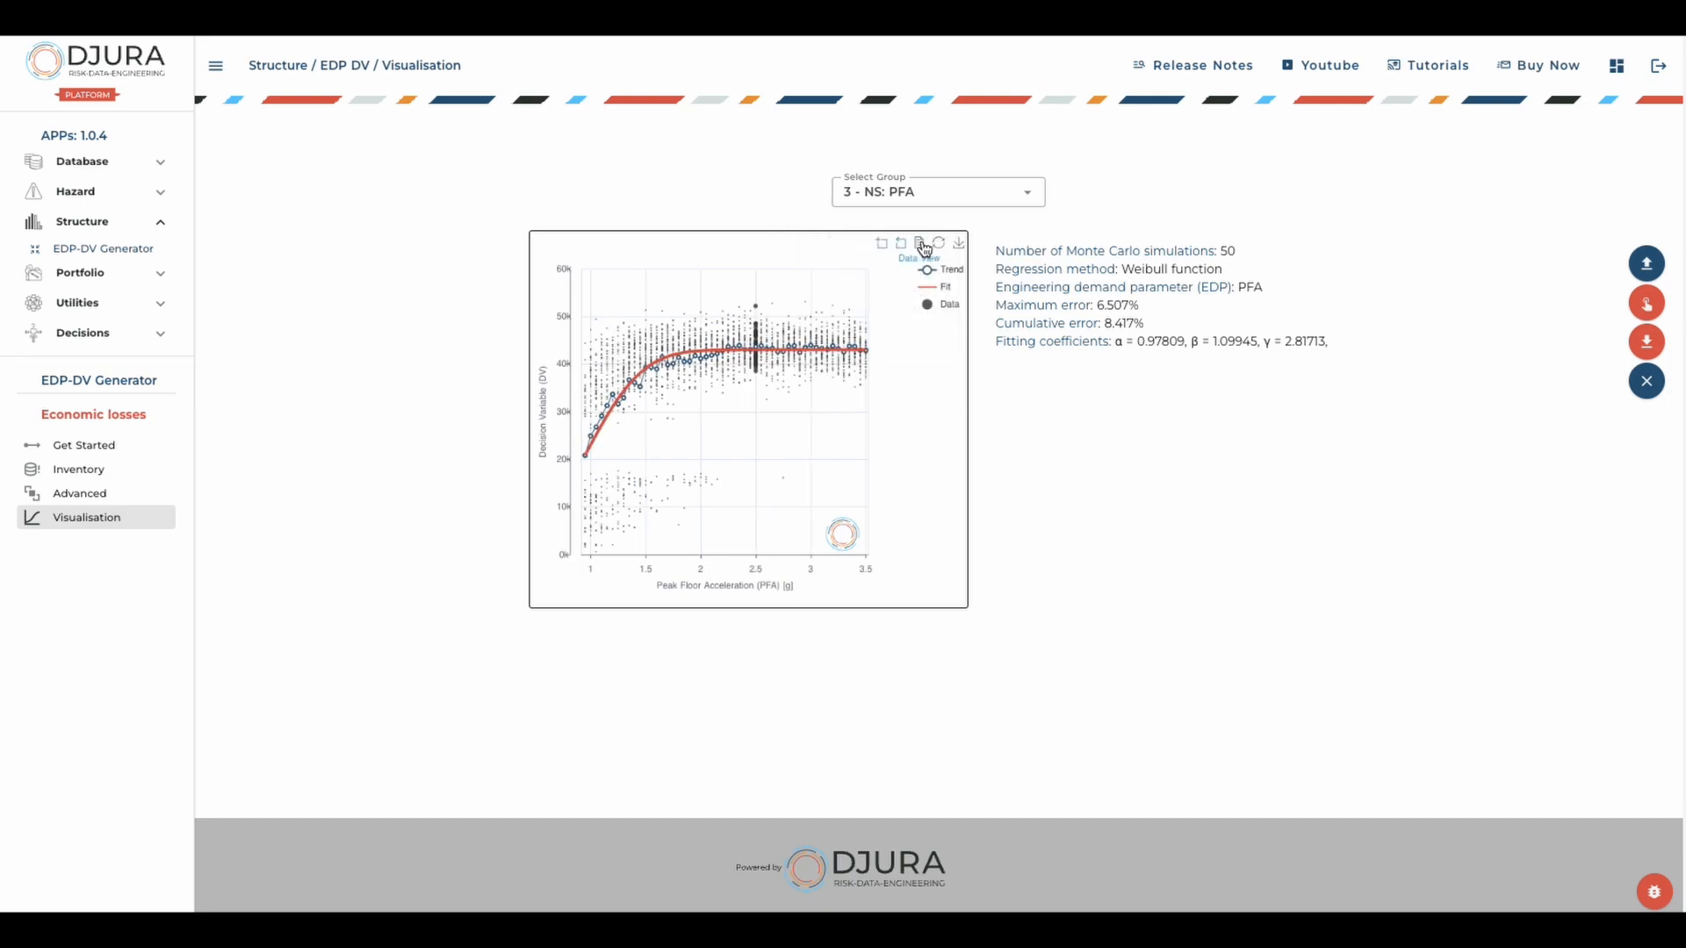
# Check the PFA plot's underlying values in the data view, close it, and restore the plot.
pyautogui.click(919, 243)
pyautogui.click(938, 595)
pyautogui.click(939, 247)
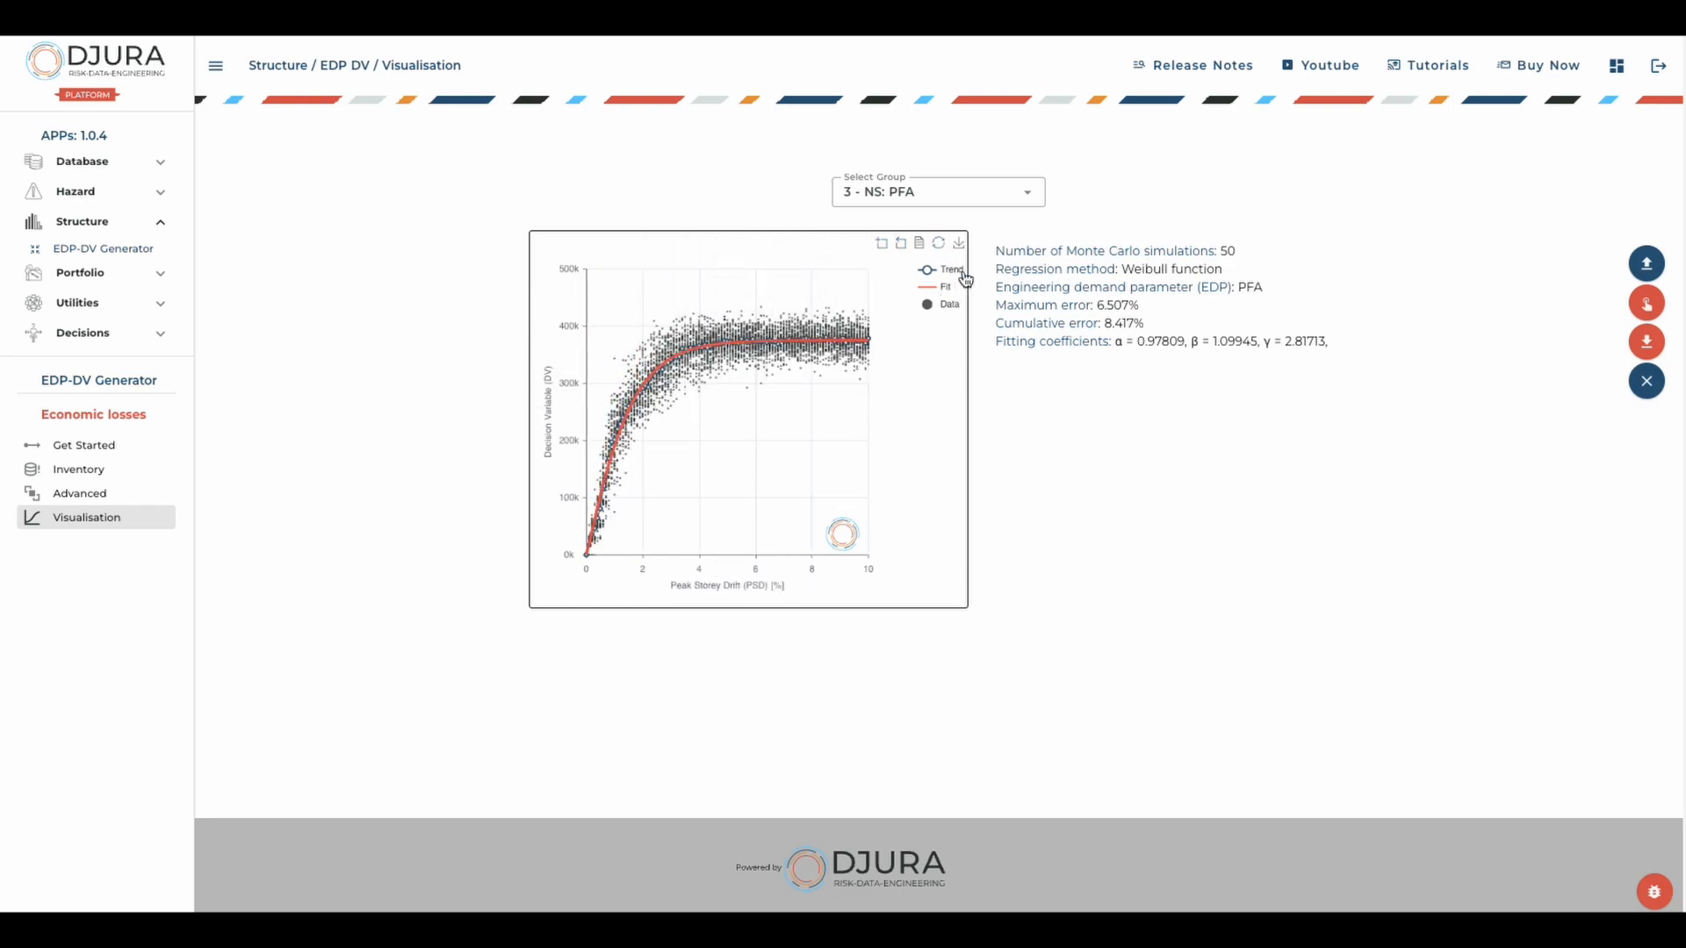
# Open the save dialog for exporting the loss plot as an image and cancel it.
pyautogui.click(960, 247)
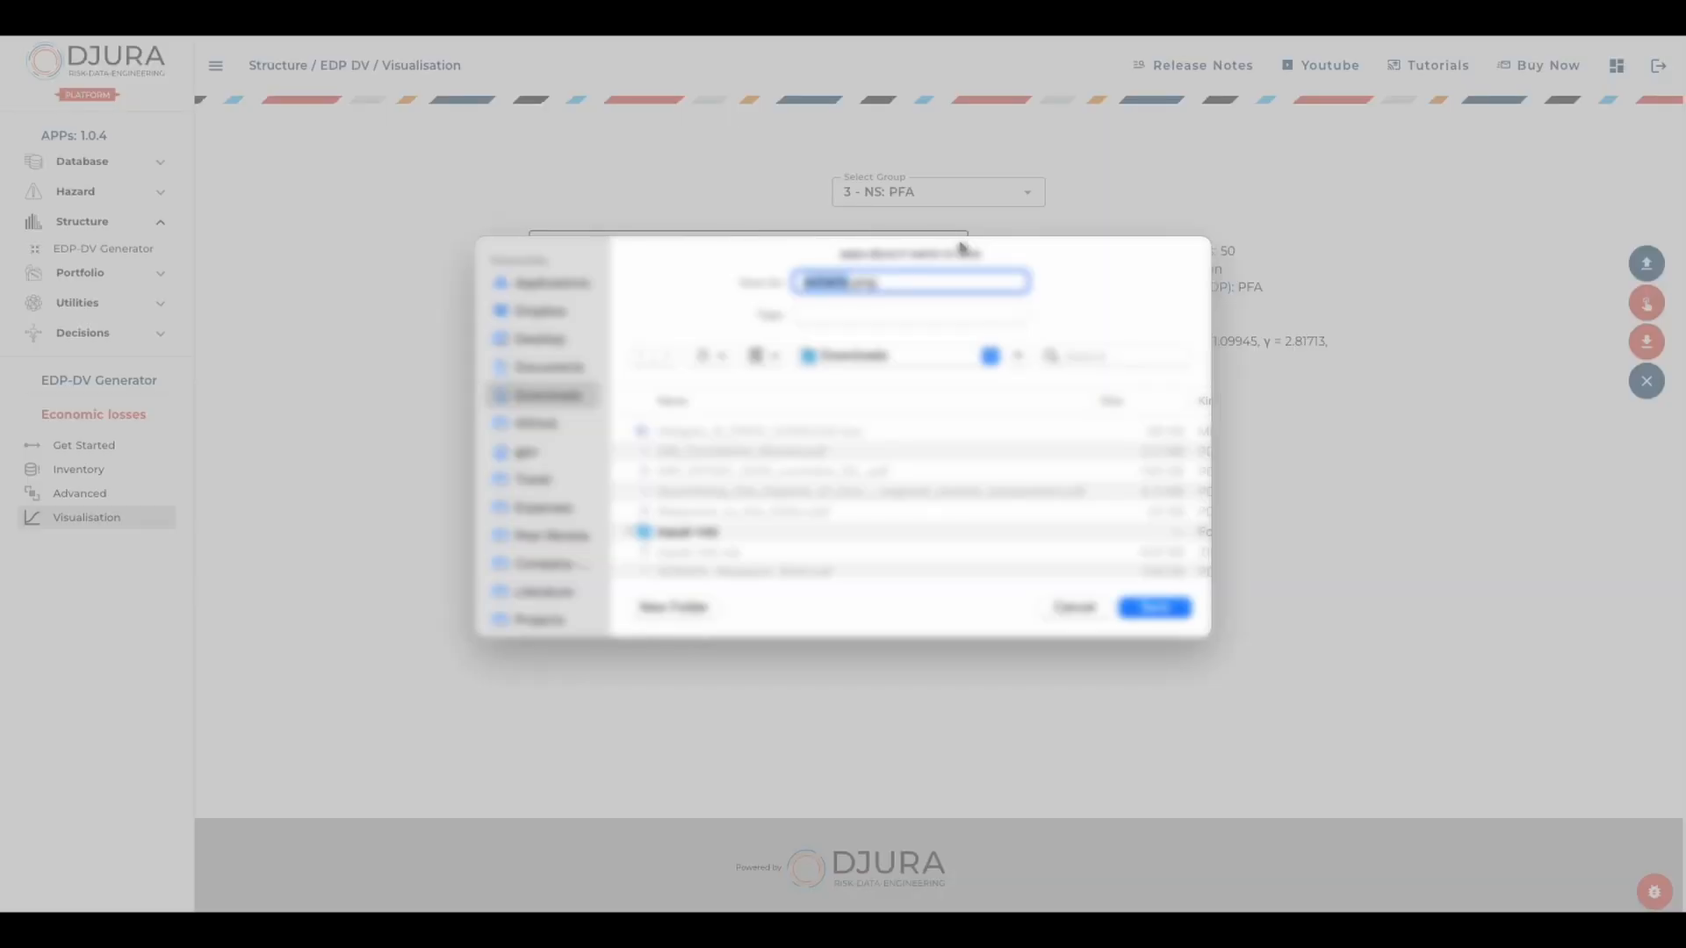
pyautogui.click(1077, 610)
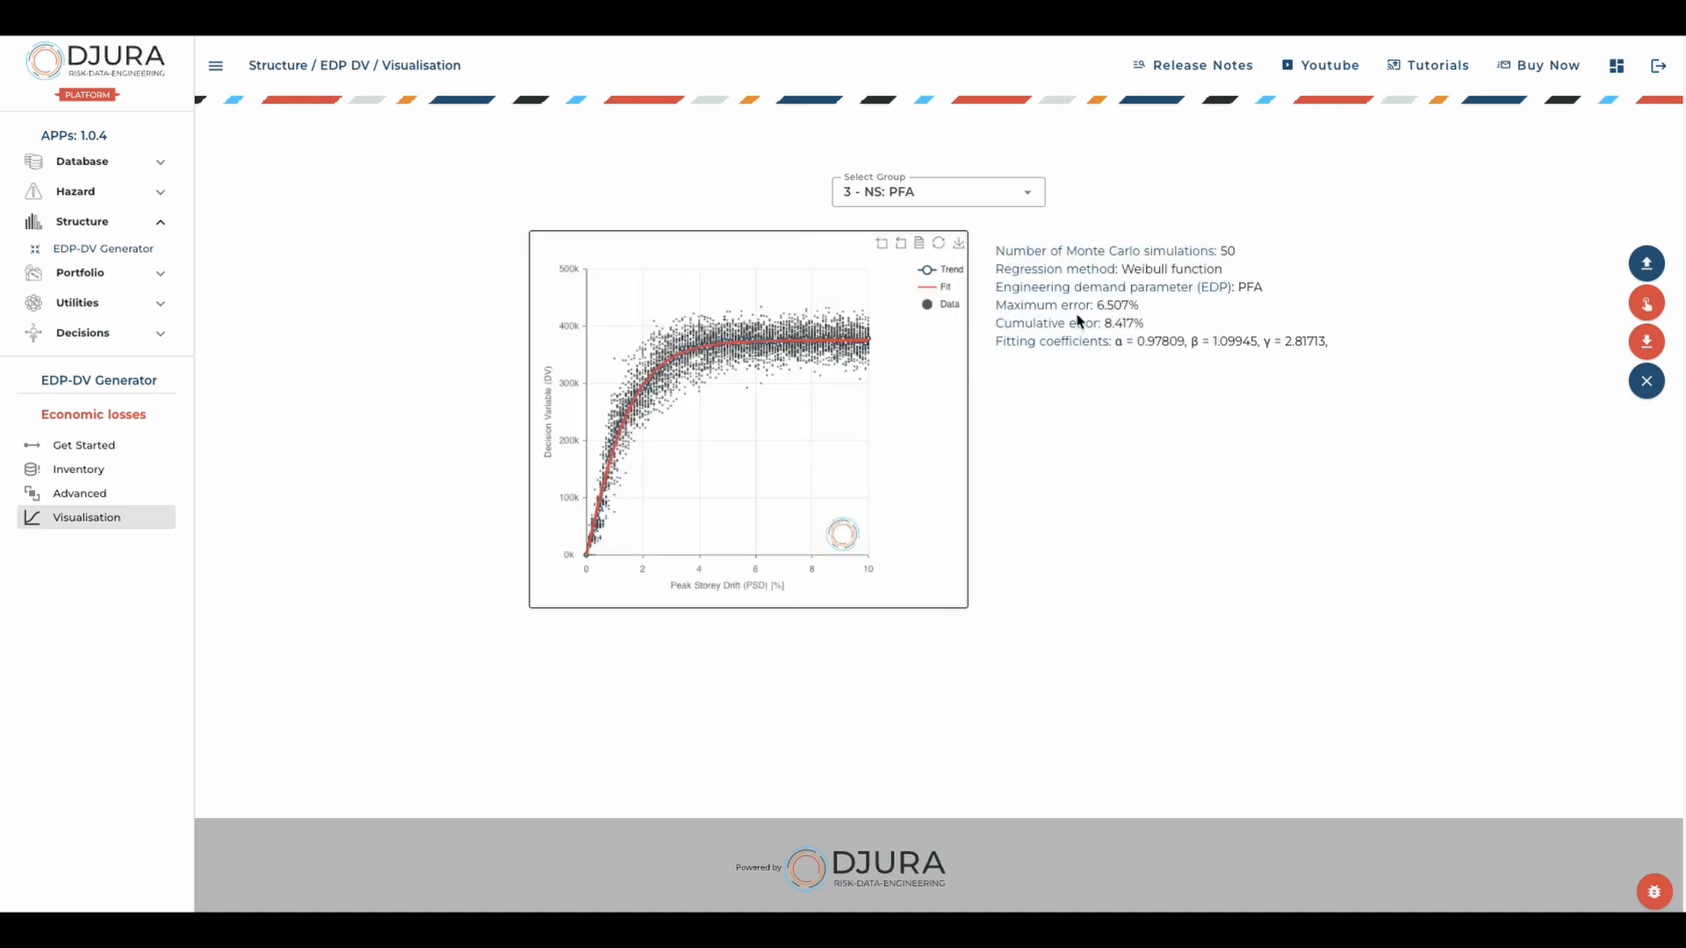
# Switch the group to 2 - NS: PSD and back to 3 - NS: PFA to reload the PFA loss plot.
pyautogui.click(945, 193)
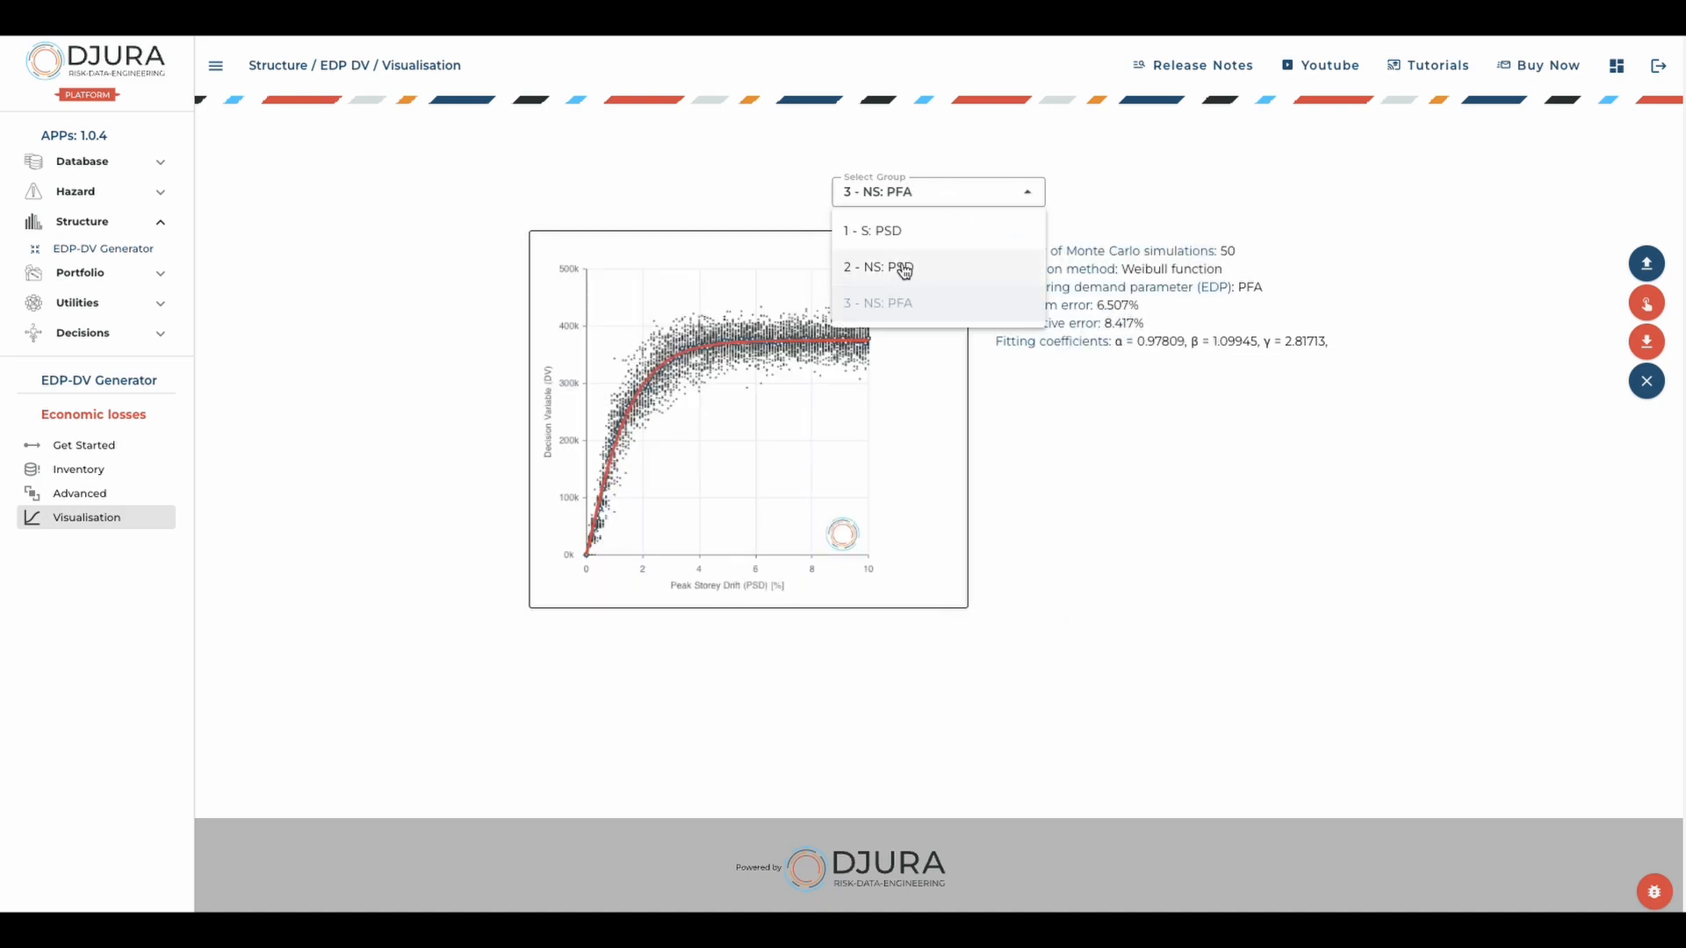
pyautogui.click(903, 269)
pyautogui.click(964, 199)
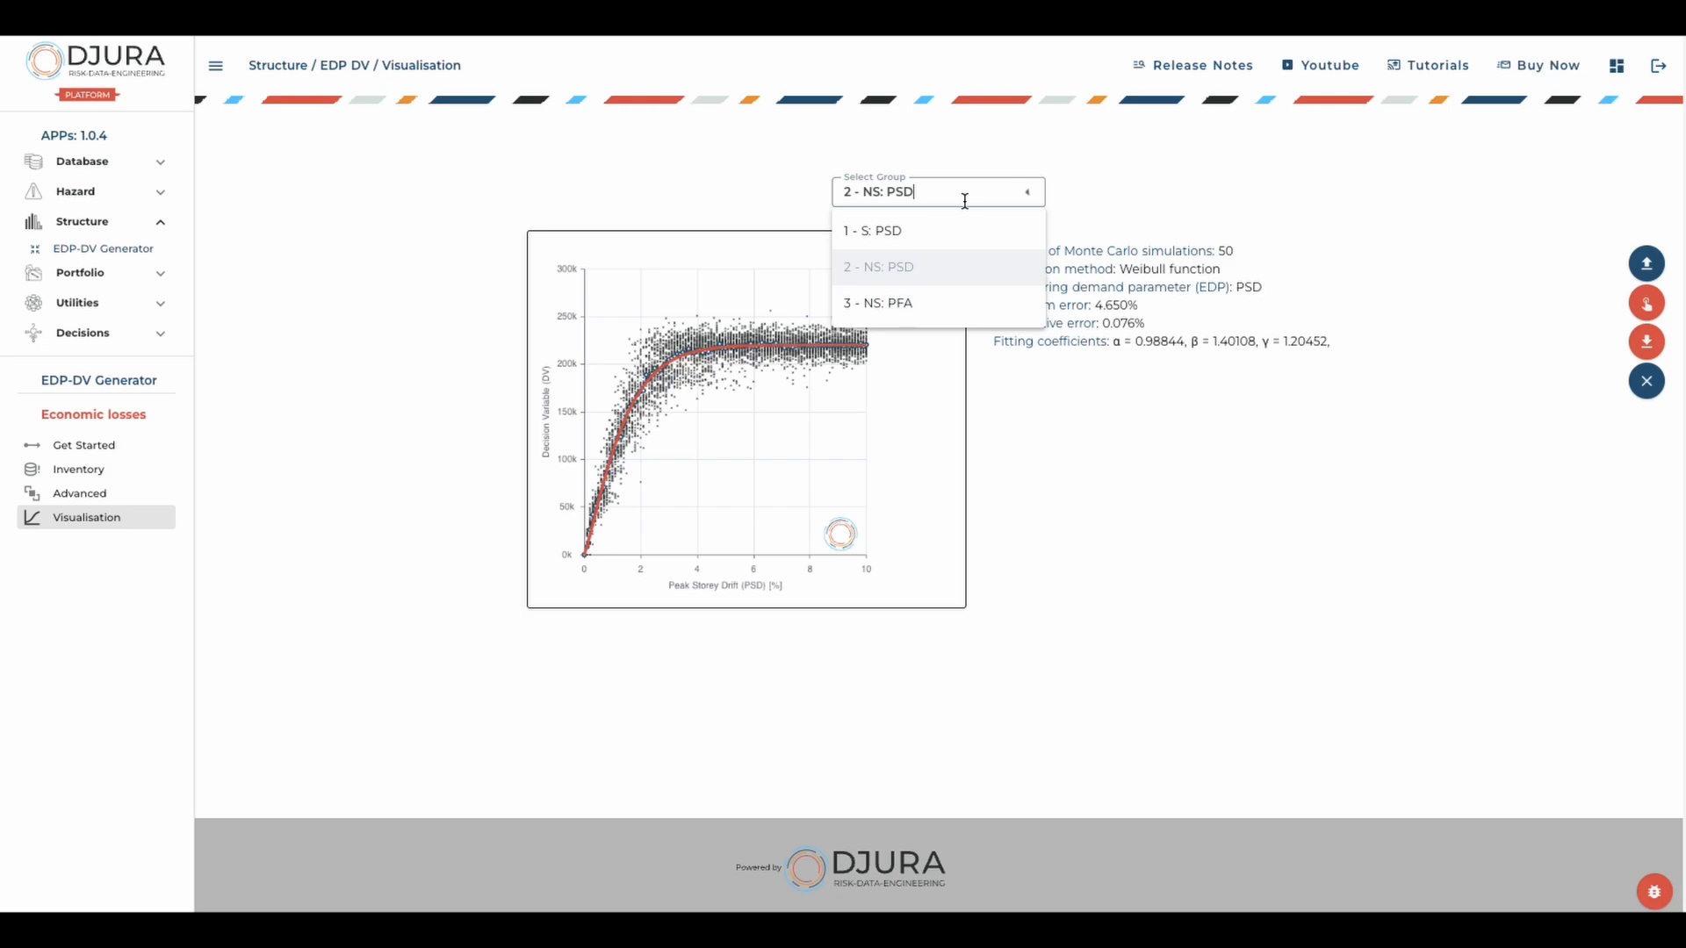
pyautogui.click(906, 317)
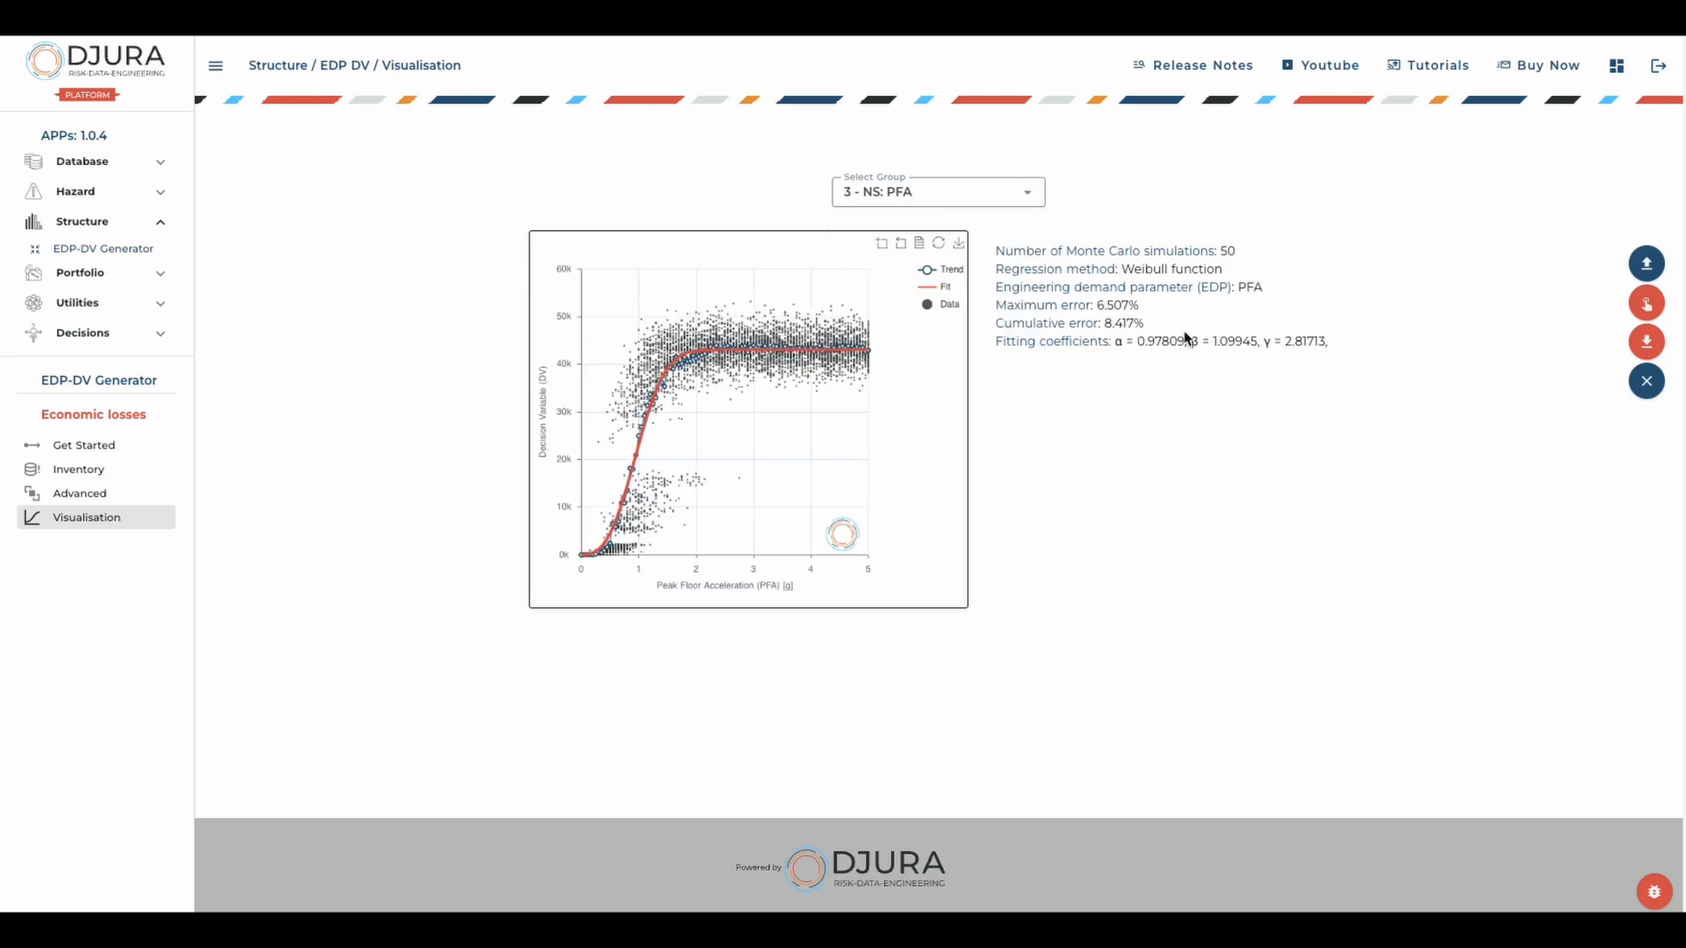